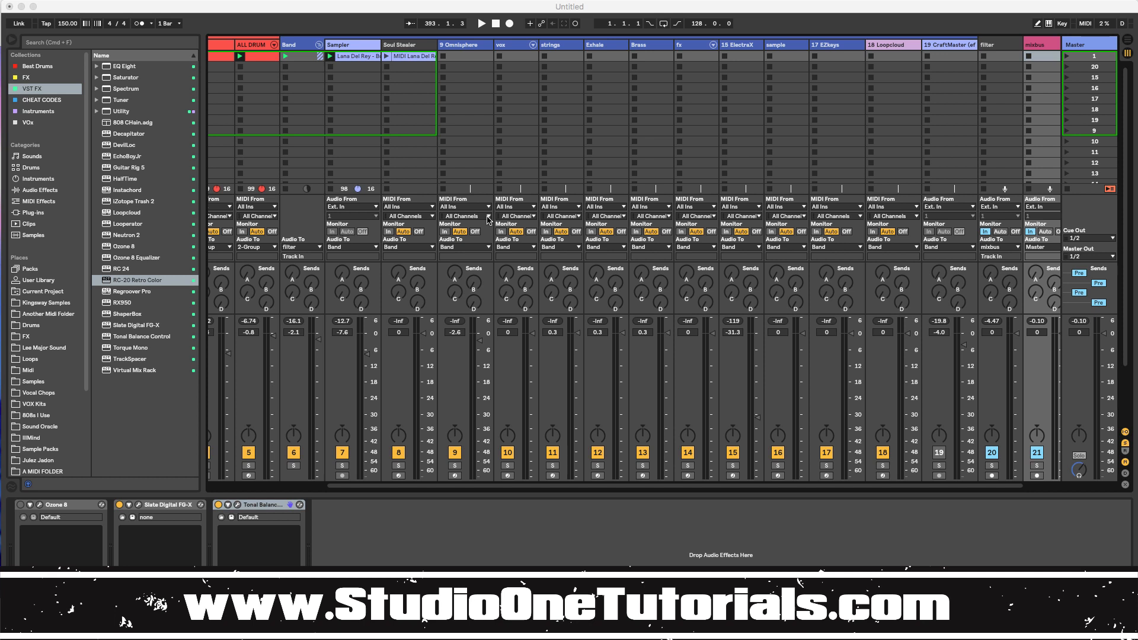
Step: Play back the looping session clips to hear the beat
key(space)
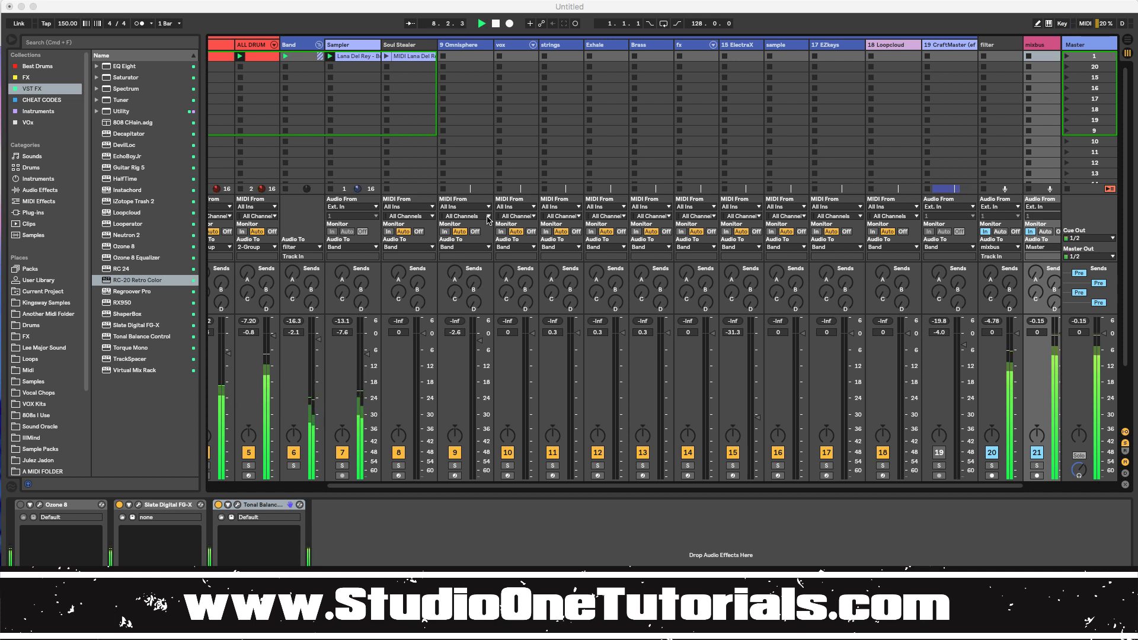
key(space)
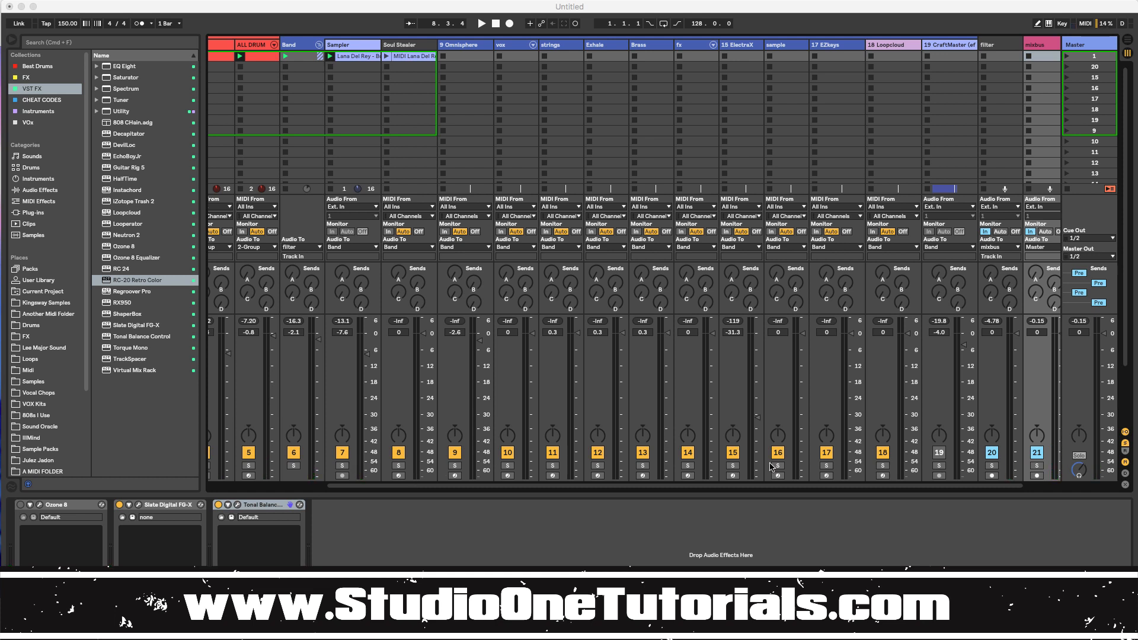
Step: Switch to Arrangement View and record the playing session clips into the timeline for about eight bars
click(894, 534)
key(Tab)
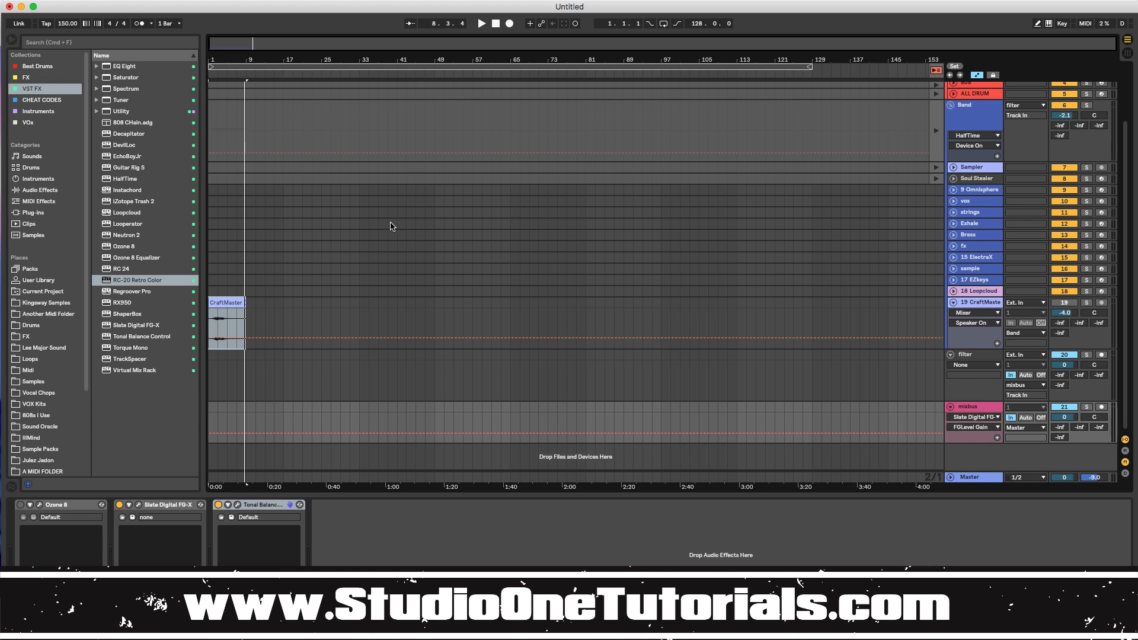
key(F9)
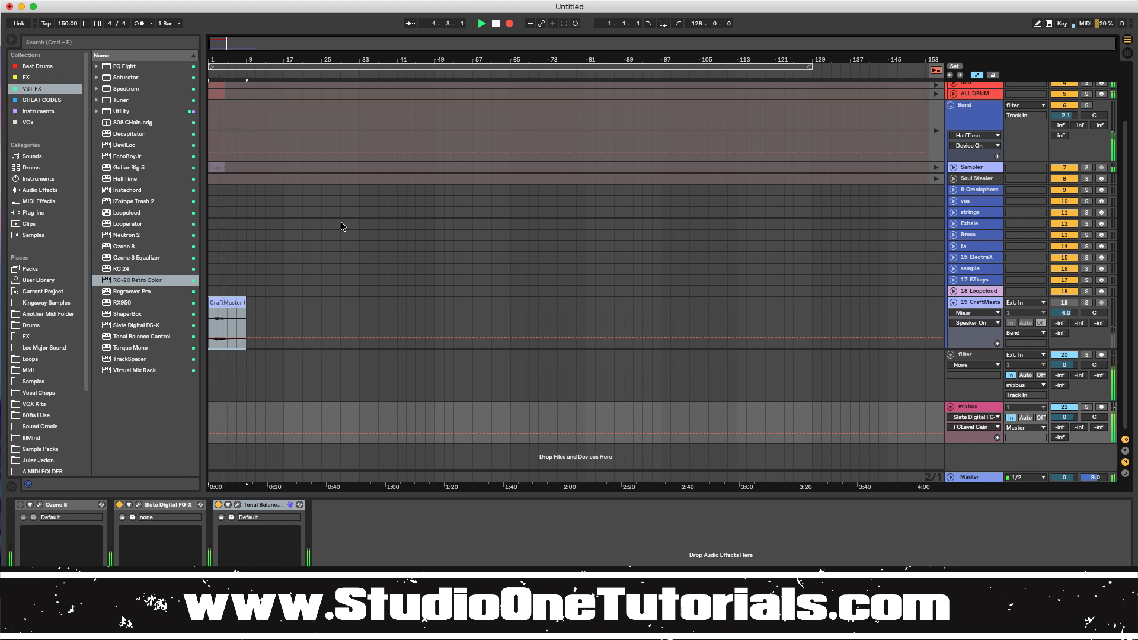
scroll(228, 222, up, 3)
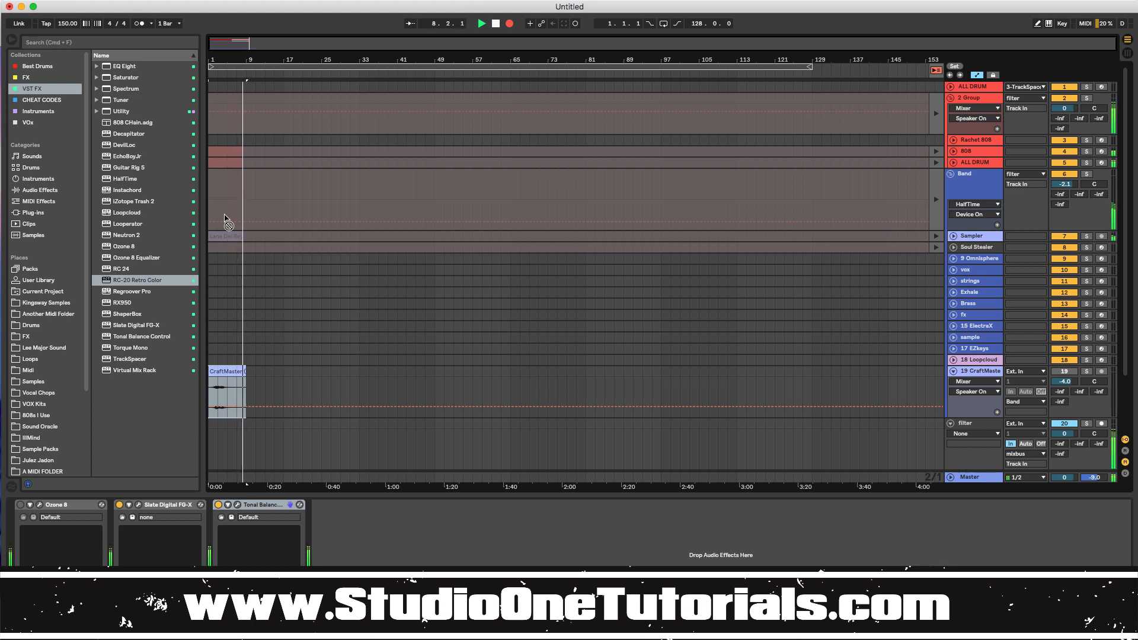
key(space)
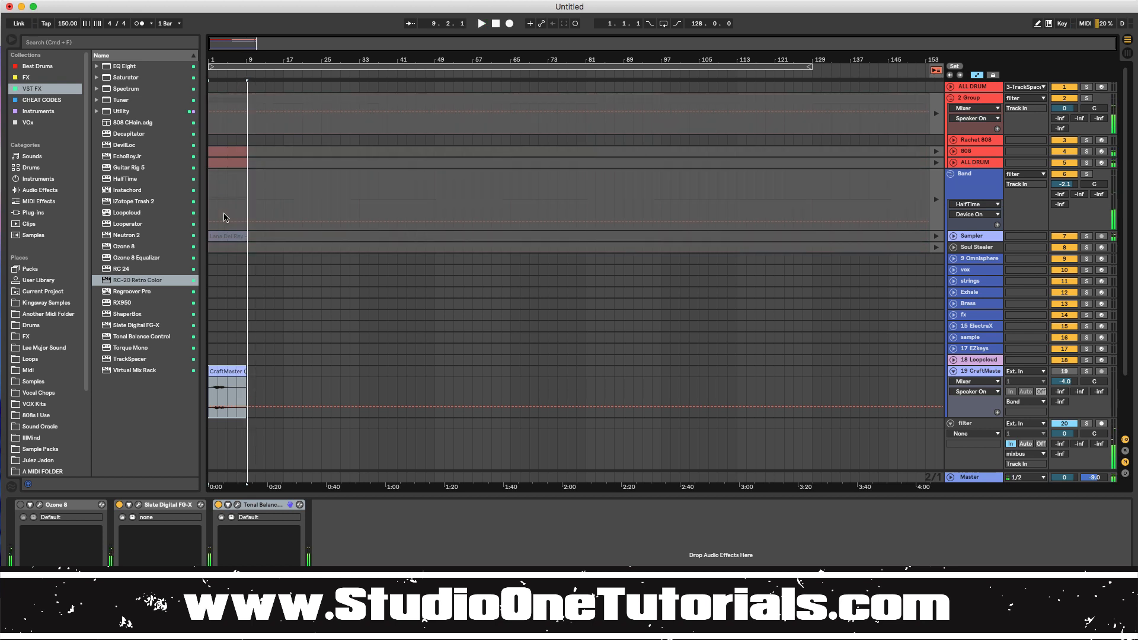
Step: Return all tracks to arrangement playback so that the recorded clips are active
drag(300, 247, 244, 149)
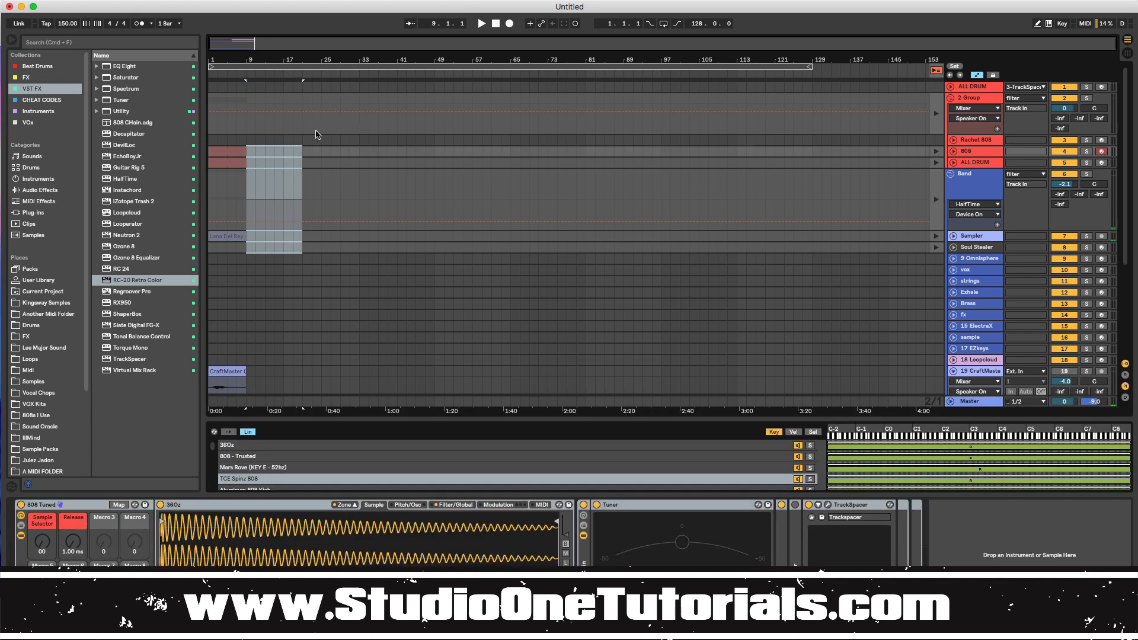
click(936, 72)
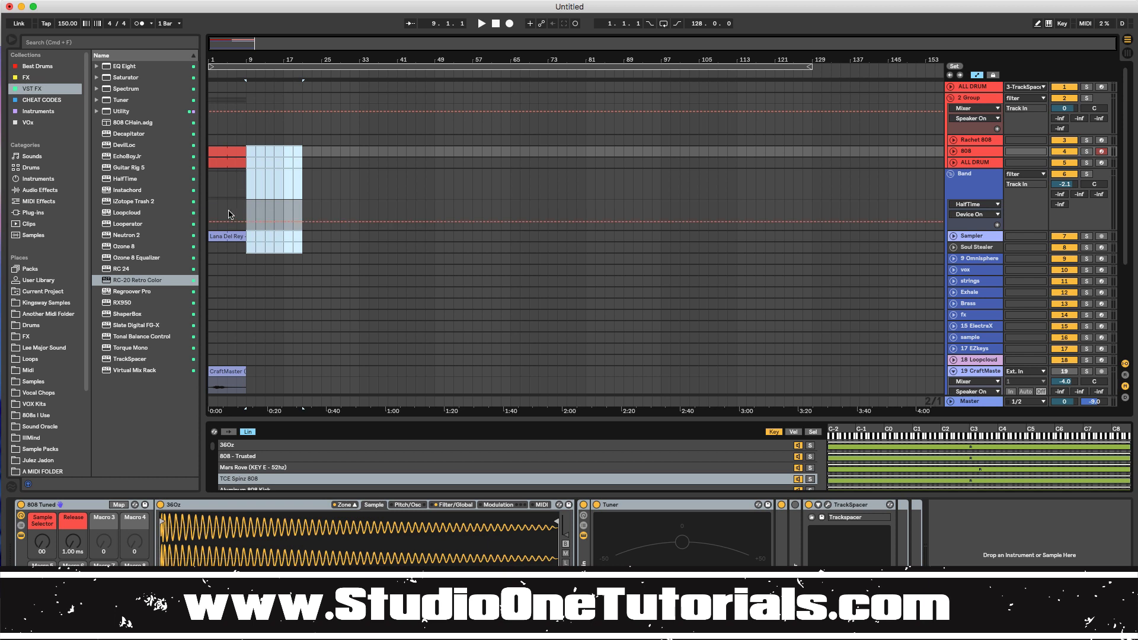
key(super+z)
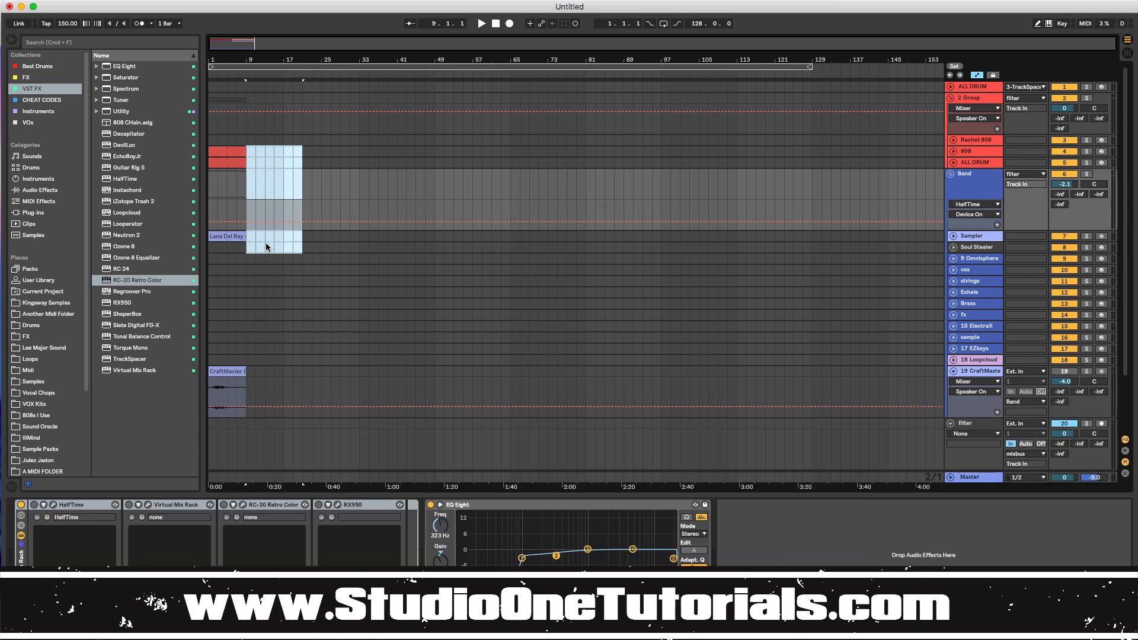
Step: Duplicate the first eight bars of the tracks from 808 to Soul Stealer three times along the timeline
click(246, 249)
drag(246, 249, 201, 153)
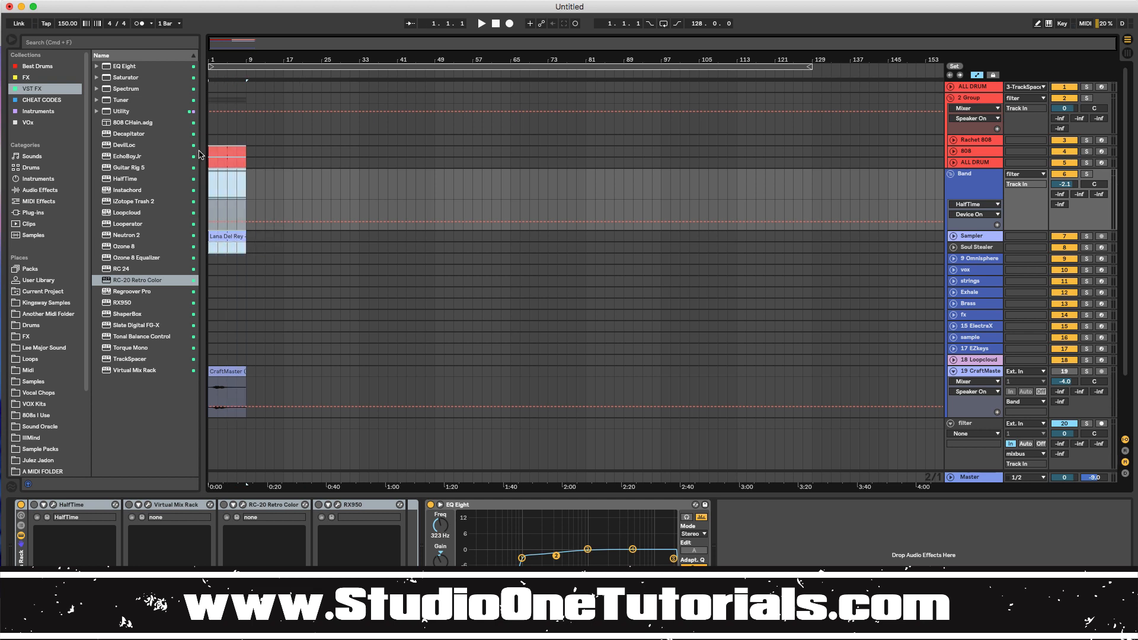
key(super+d)
key(super+d)
key(super+d)
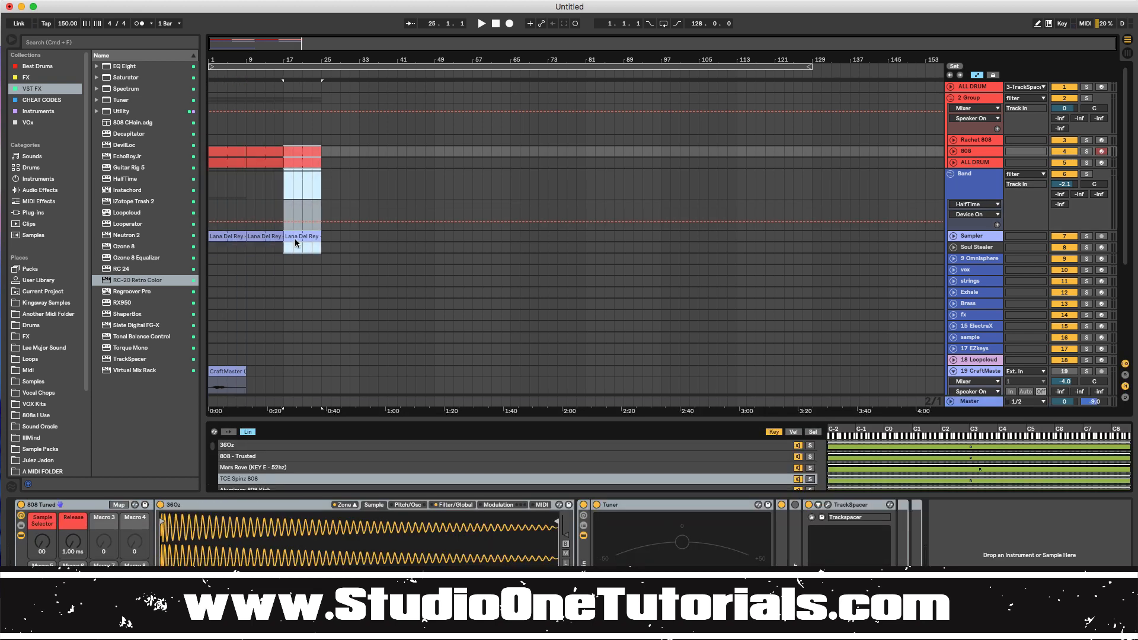
Step: Remove the 808 and ALL DRUM clips from the first eight bars and play the intro
click(257, 188)
drag(246, 179, 207, 146)
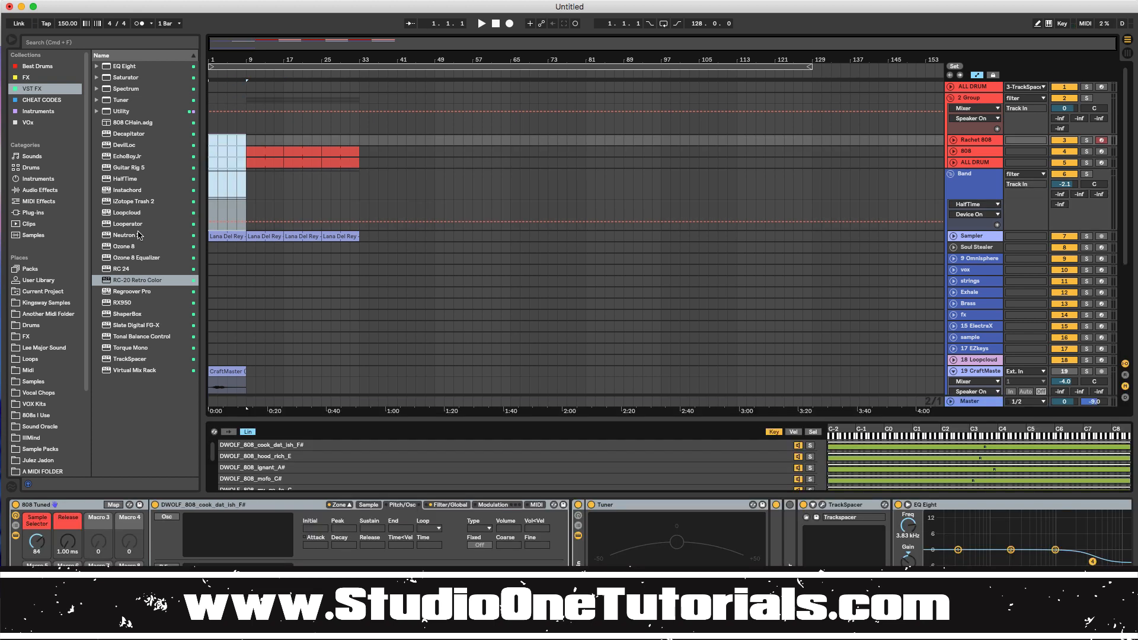
key(space)
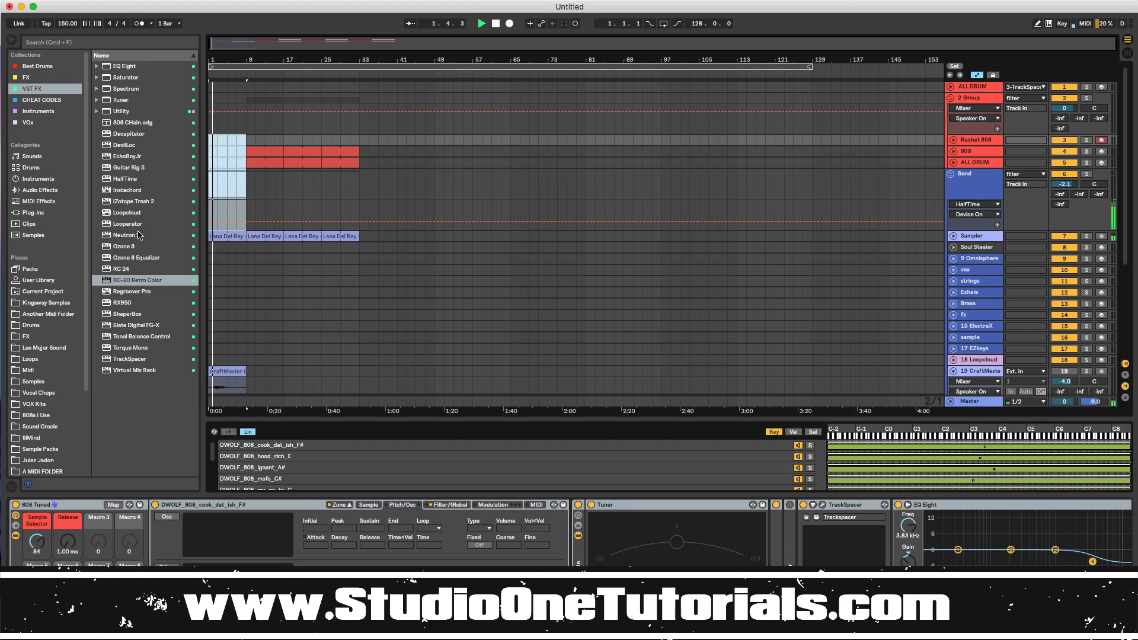
key(space)
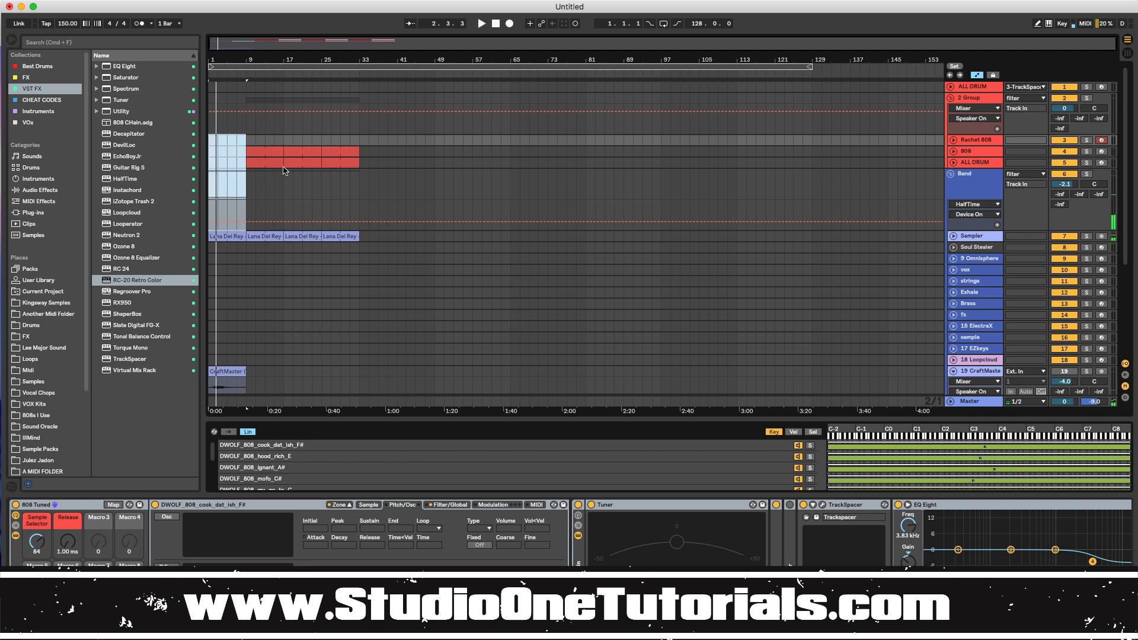
Step: Delete all Trap Kicks notes from the ALL DRUM clip at bar 9 and play that section
click(268, 153)
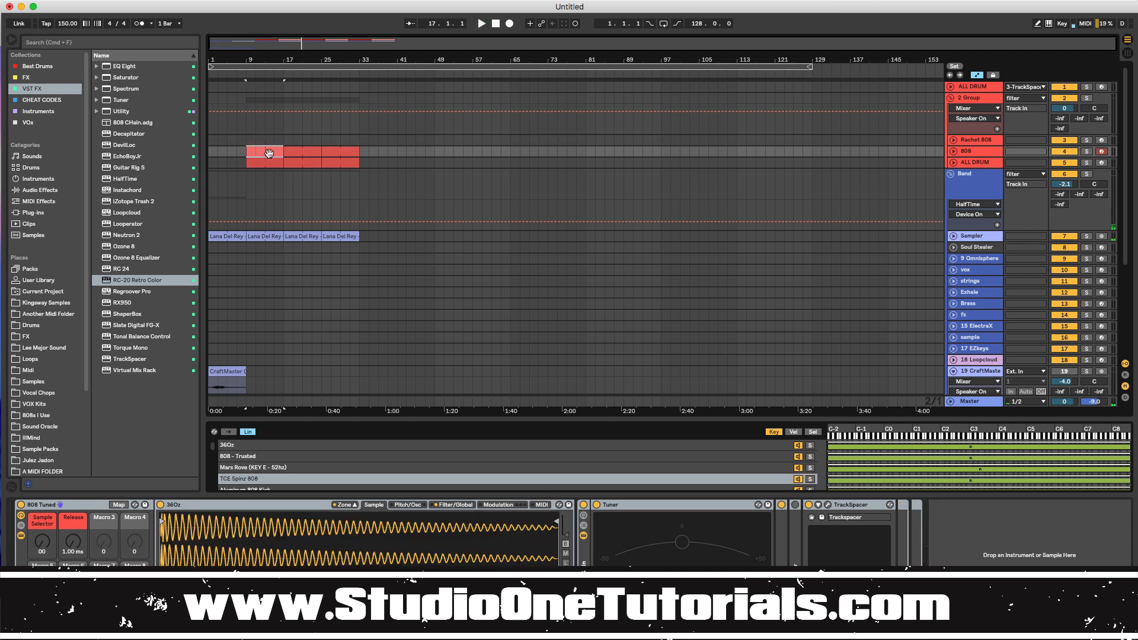
double_click(269, 162)
click(270, 167)
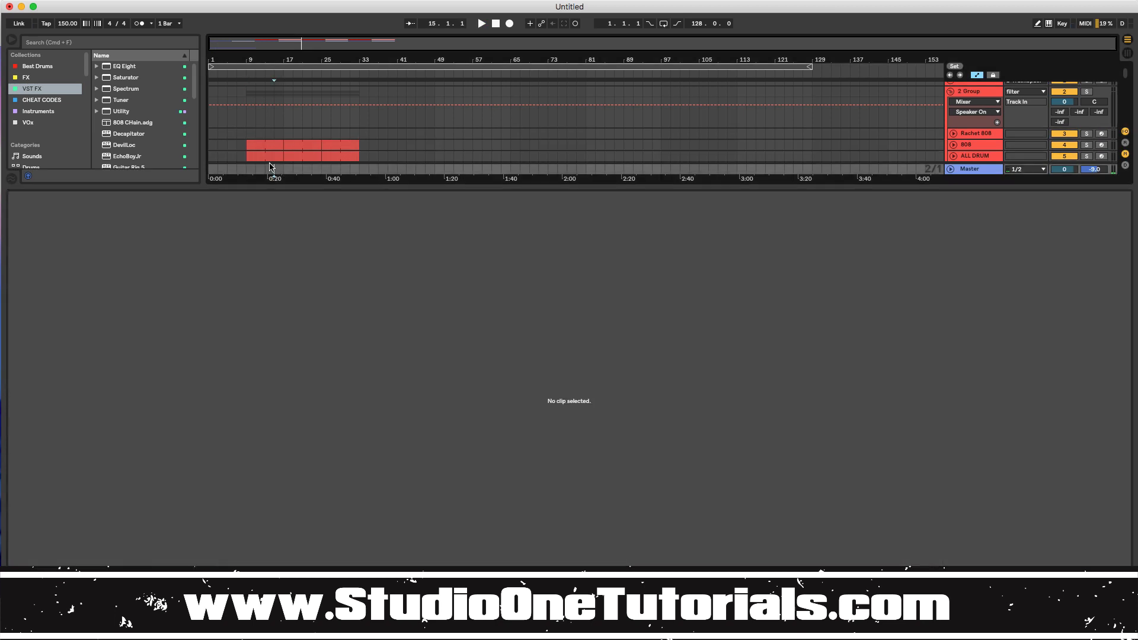
click(268, 158)
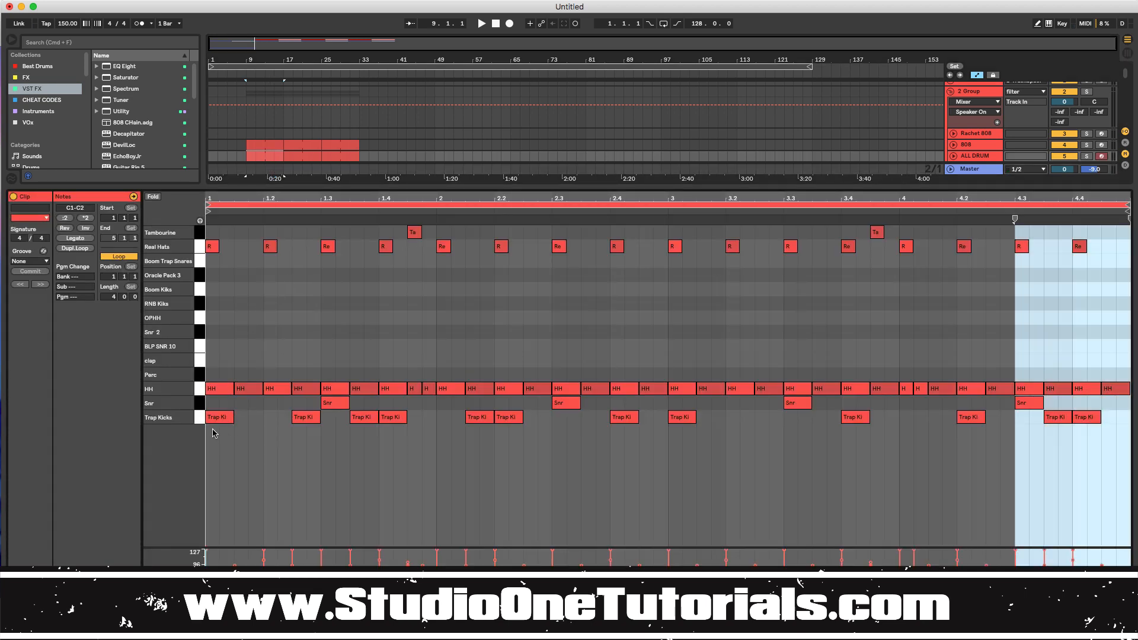
drag(215, 461, 1090, 421)
key(Delete)
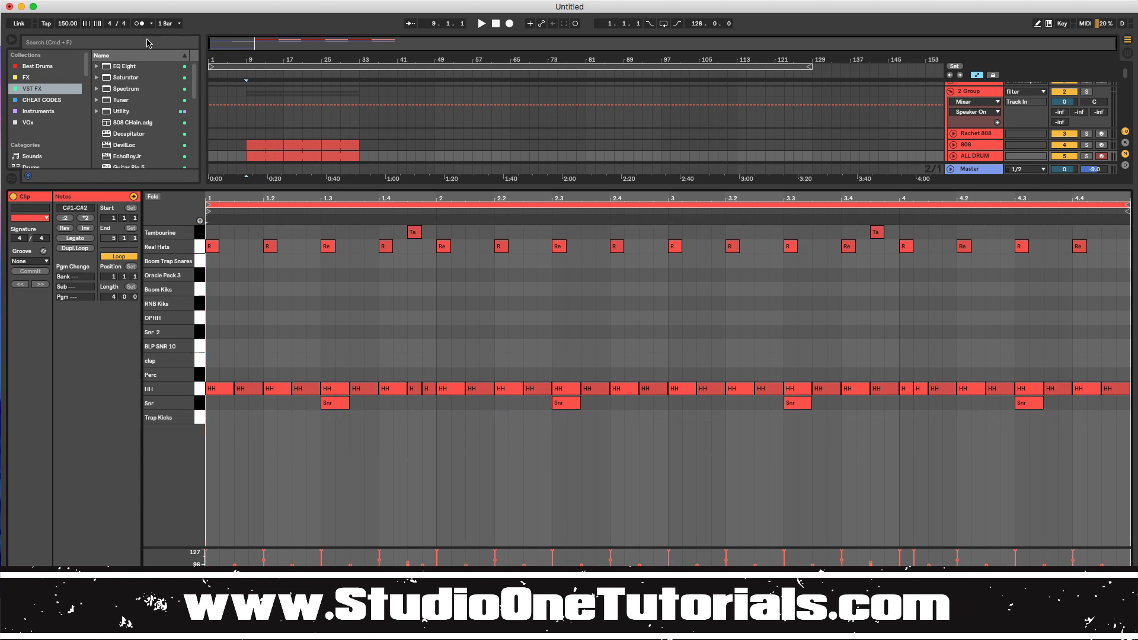
click(240, 75)
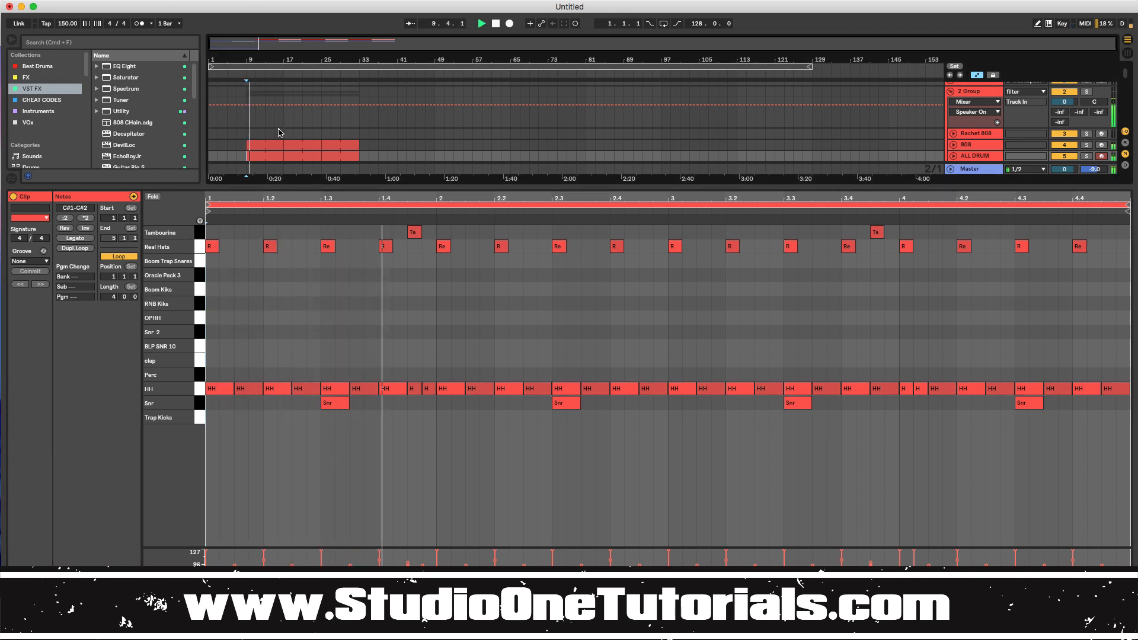
Step: Open the 808 clip at bar 9 and transpose its F3 notes down to C3
click(269, 144)
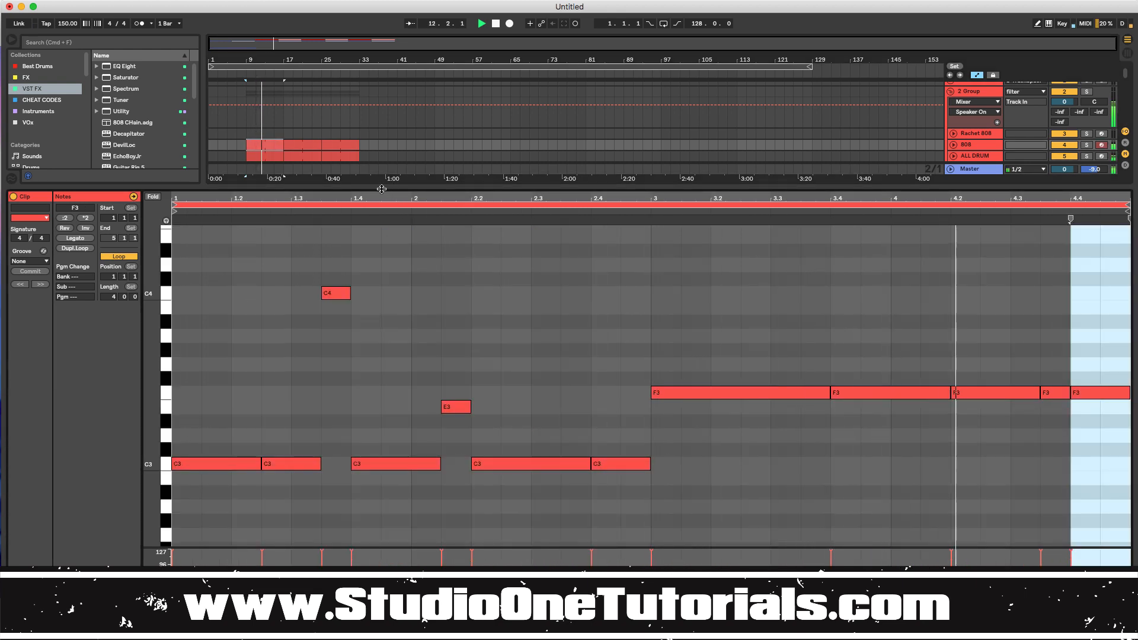
key(space)
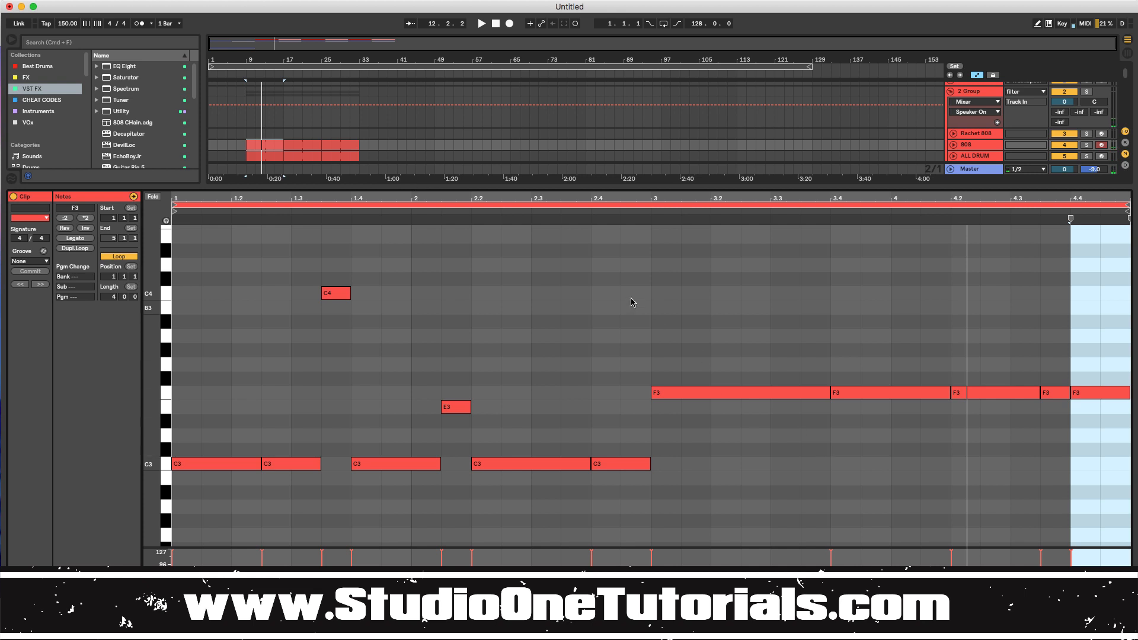
drag(649, 298, 1107, 427)
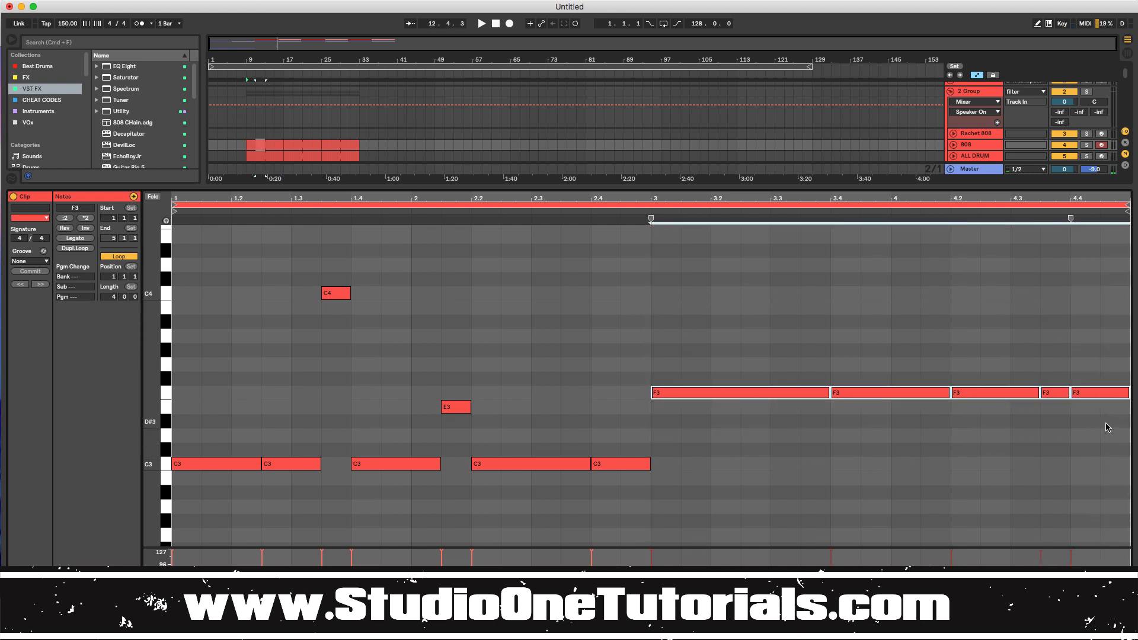
key(Down)
key(Down)
key(Down)
key(Down)
key(Down)
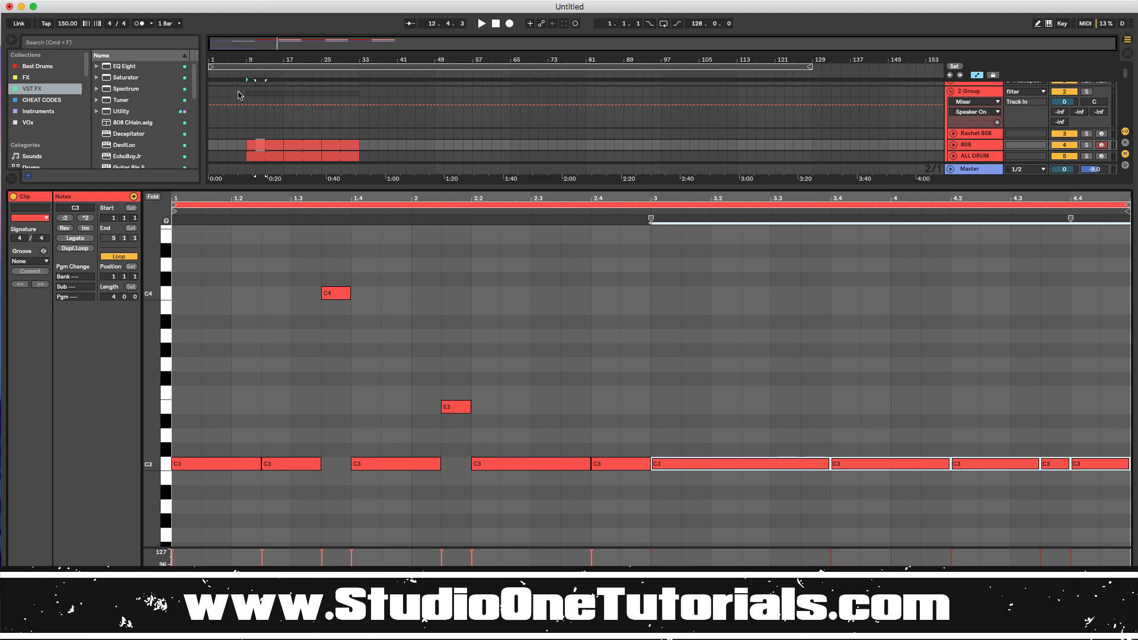
Step: Play the section from bar 9 to hear the edited 808 line without kicks
key(space)
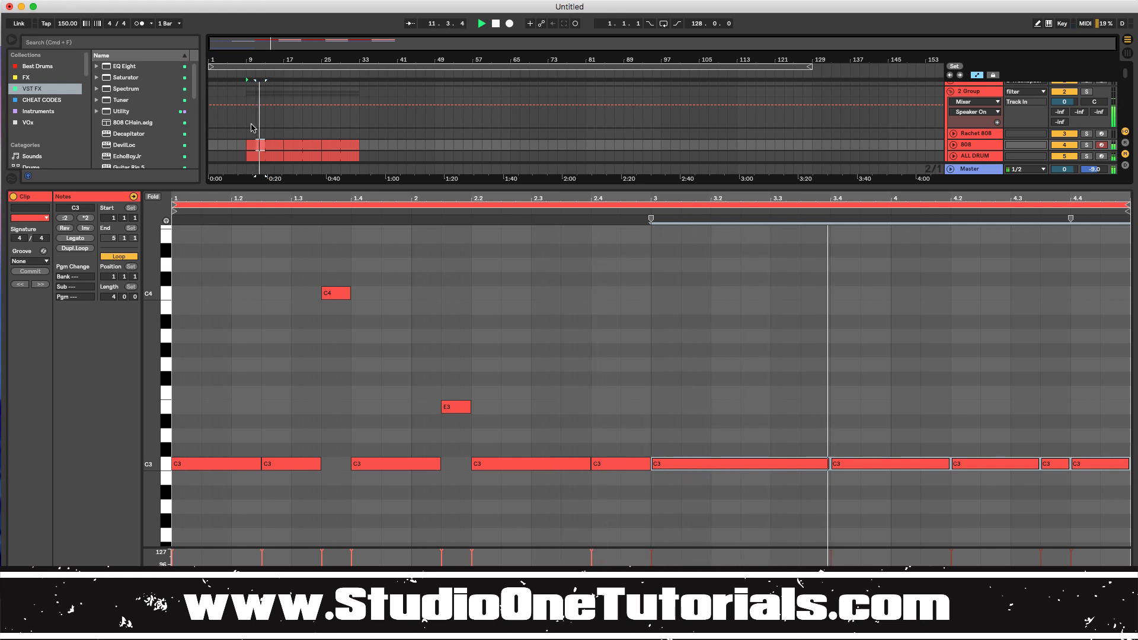
scroll(235, 129, down, 3)
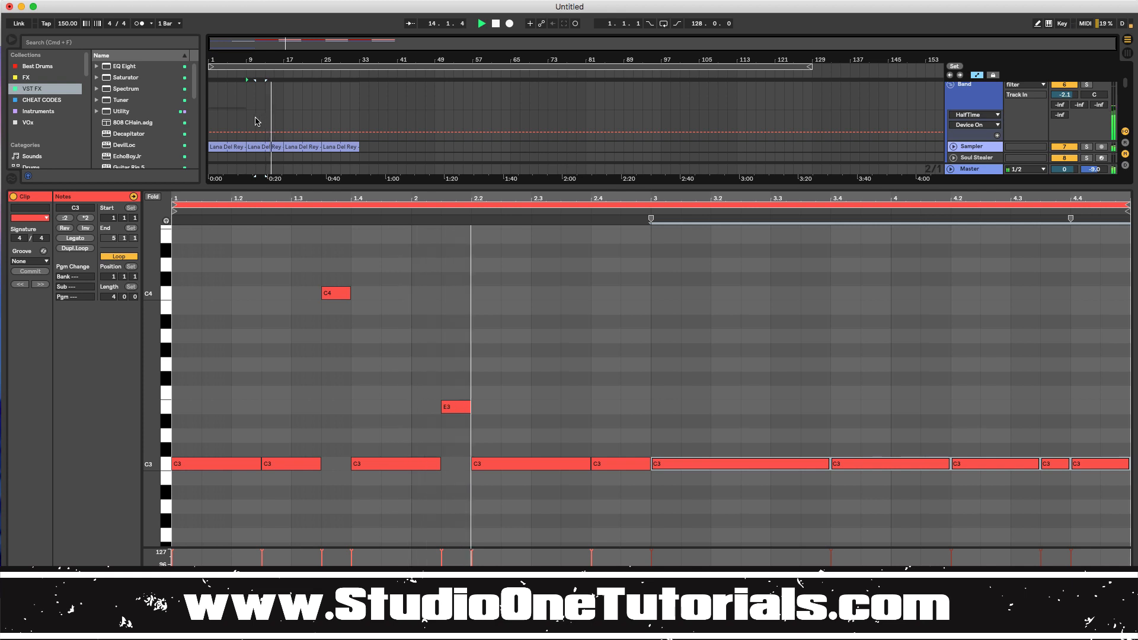
key(space)
Step: Delete all HH notes from the ALL DRUM clip at bar 9
scroll(254, 124, up, 4)
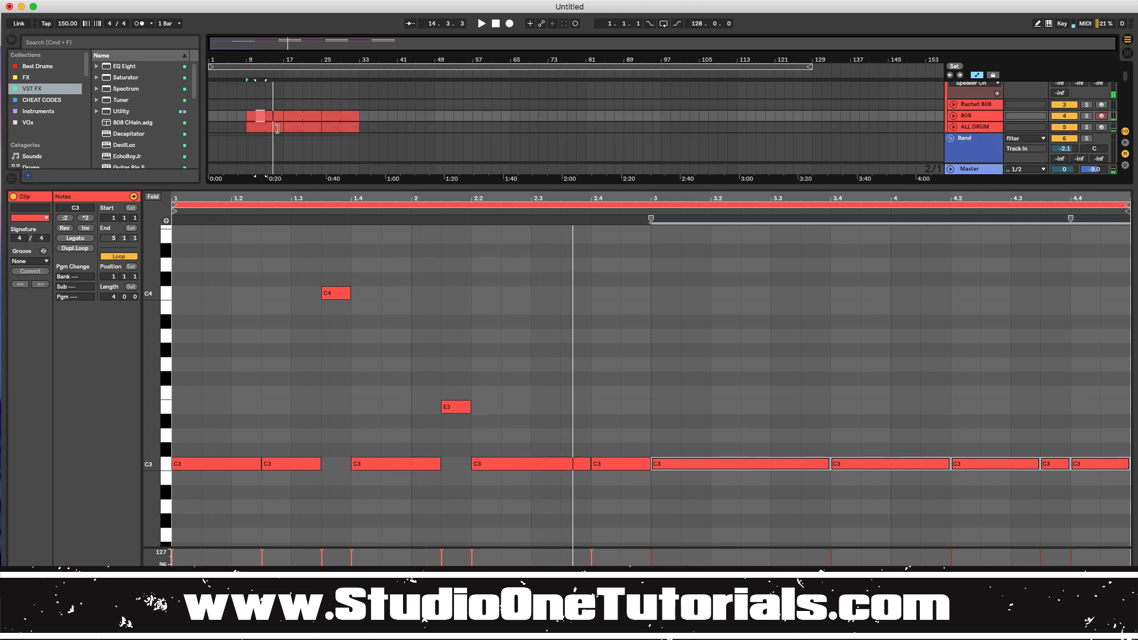
click(273, 129)
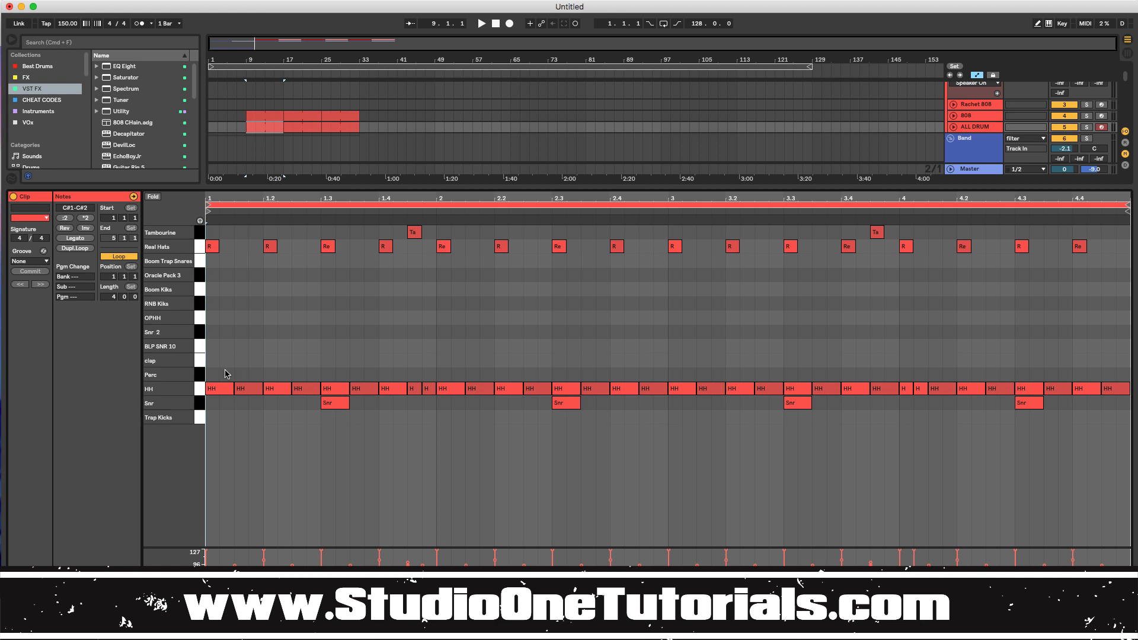
mouse_move(225, 373)
mouse_down()
mouse_move(248, 391)
mouse_move(1114, 392)
mouse_move(1095, 365)
mouse_up()
click(1074, 363)
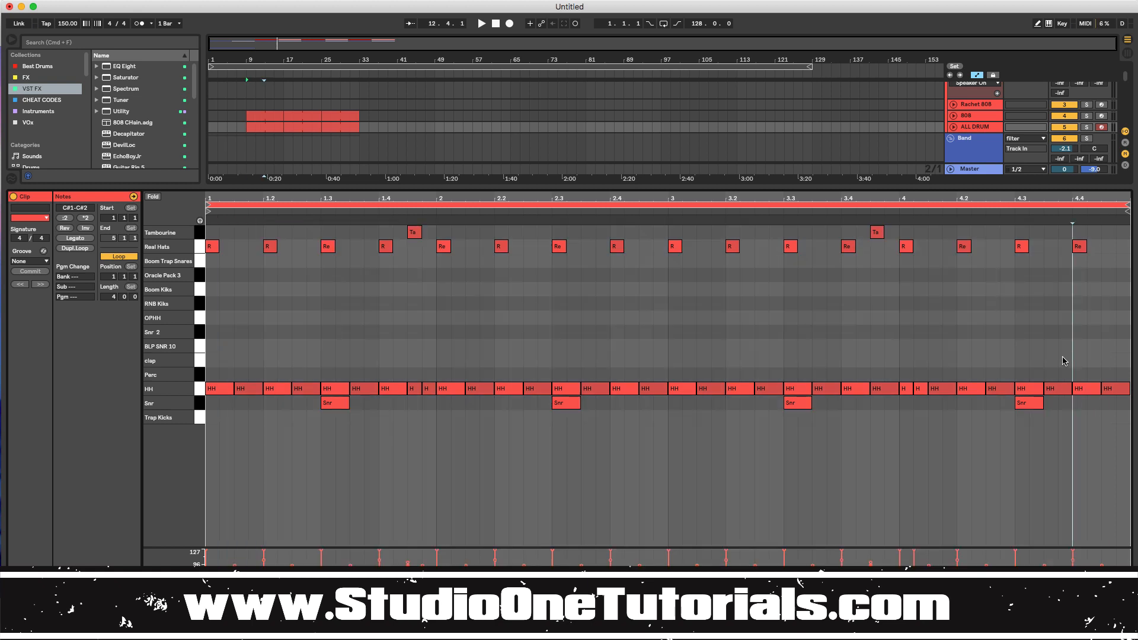
drag(217, 372, 1114, 391)
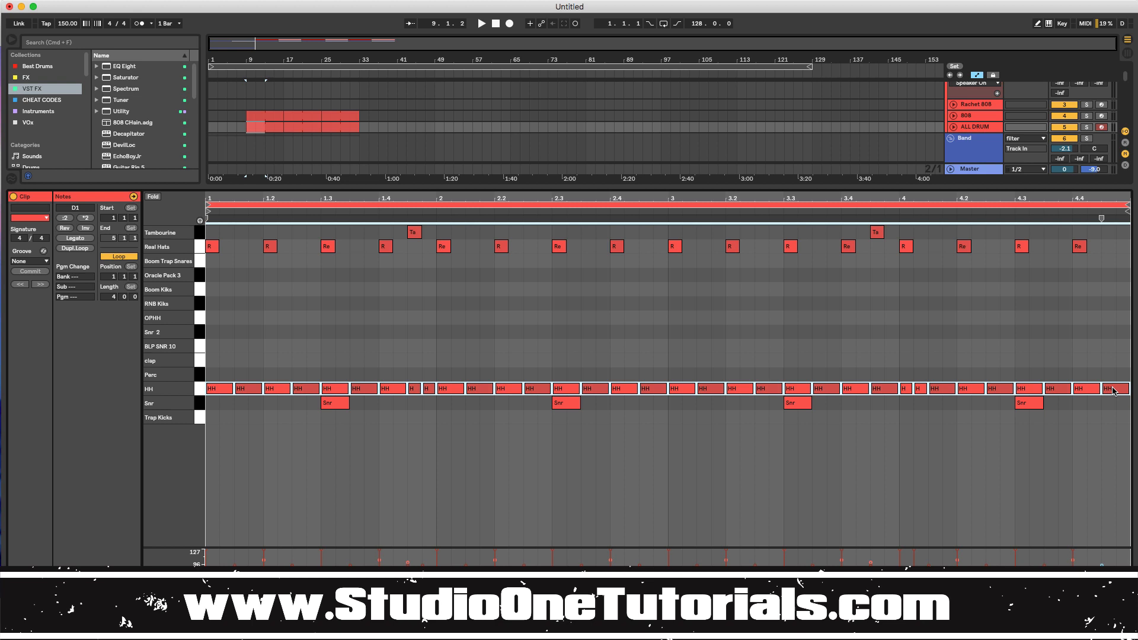
key(Delete)
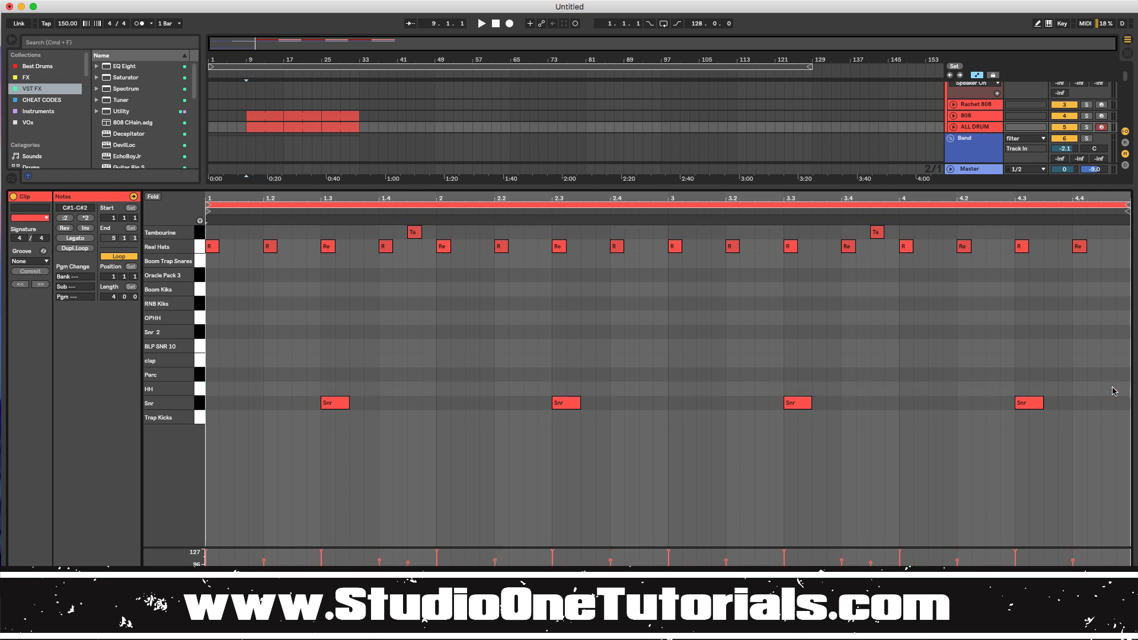
Step: Play the arrangement from about bar 5 through the drum entry and past bar 17
click(229, 94)
key(space)
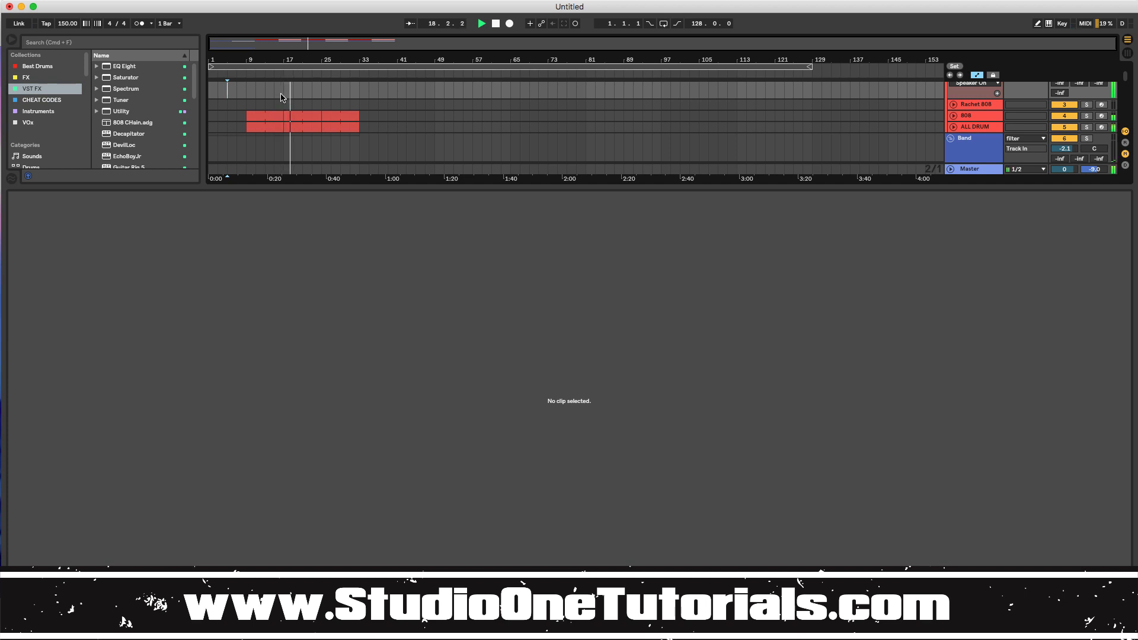
key(space)
Step: Enlarge the arrangement area and audition the intro, the bar 9 section and the section after bar 17
drag(364, 188, 269, 489)
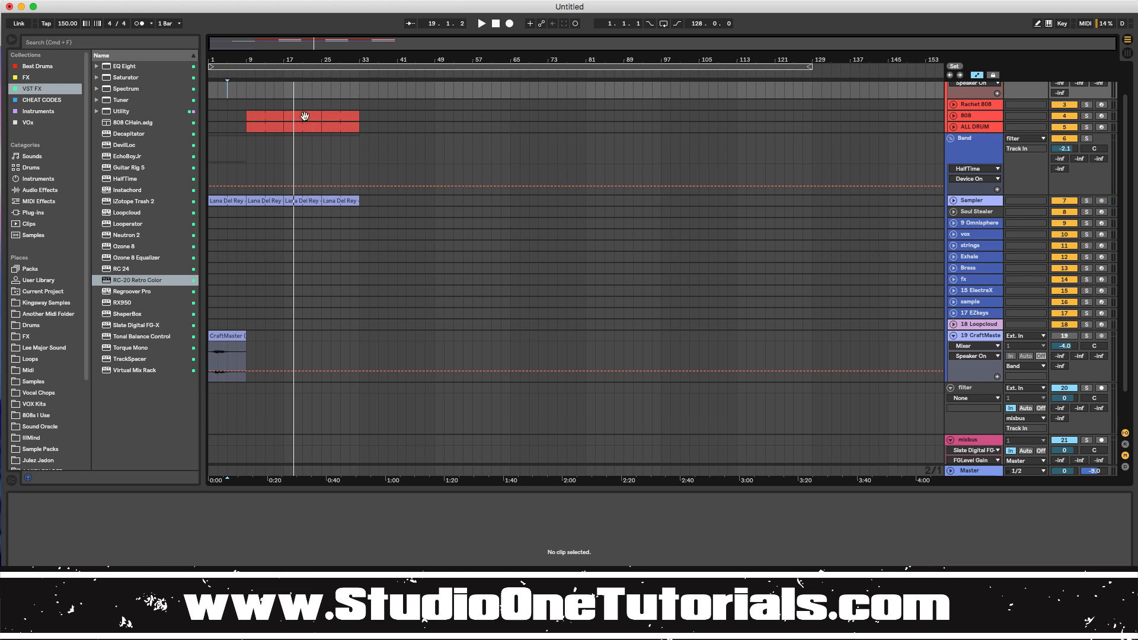
click(212, 75)
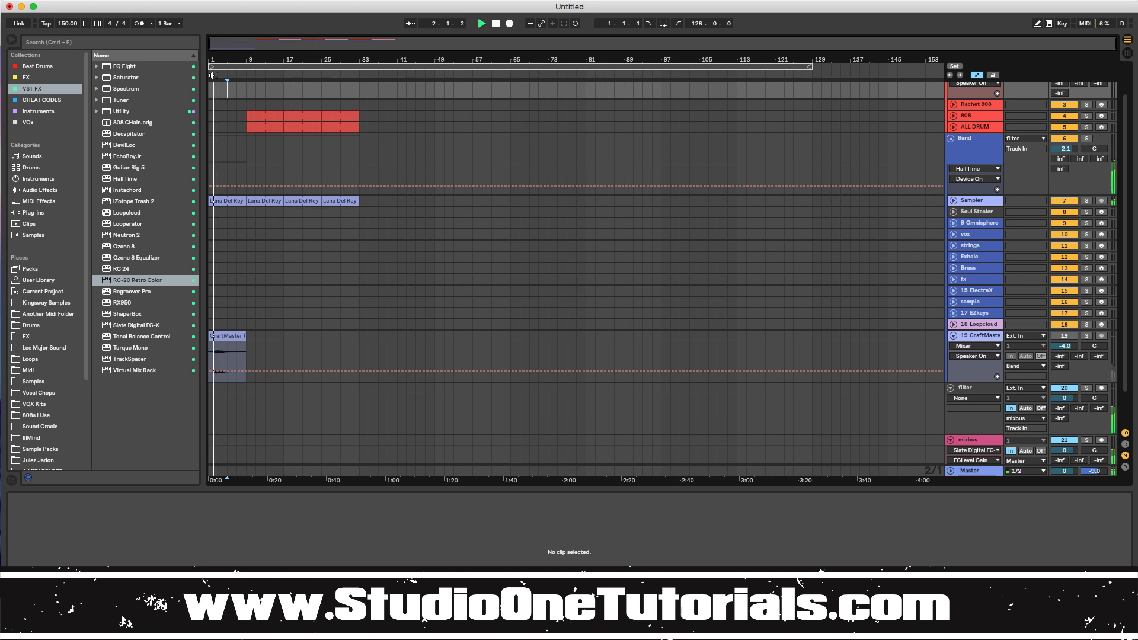
click(257, 74)
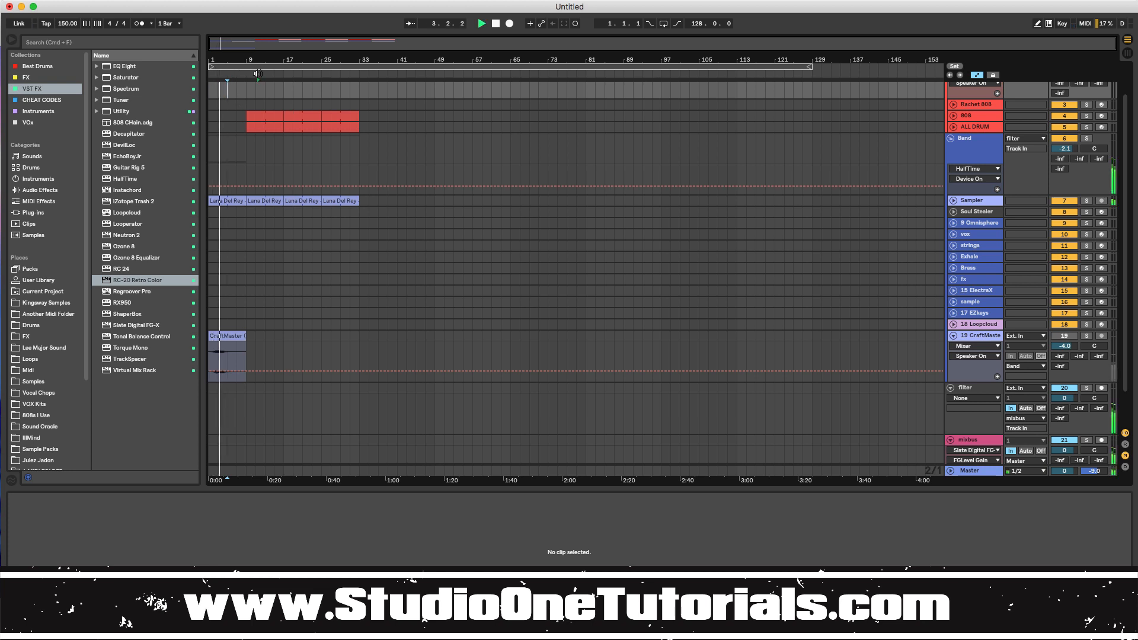
click(297, 72)
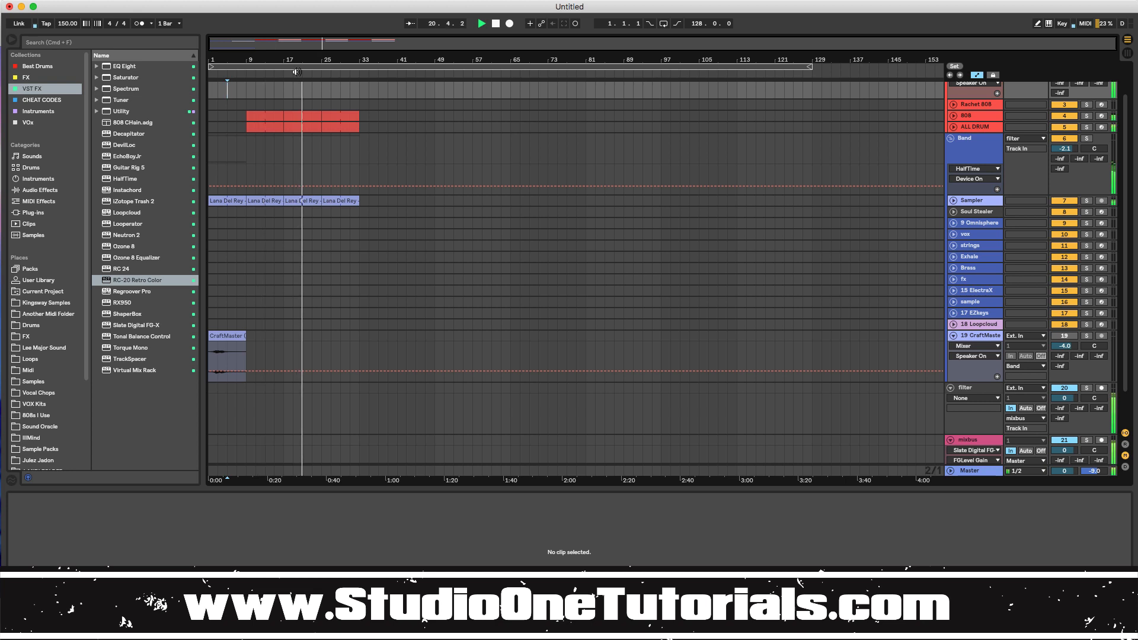
Step: Delete the Trap Kicks notes at 1.3.3, 2.1.3 and 4.3.3 from the ALL DRUM clip at bar 17
key(space)
click(426, 157)
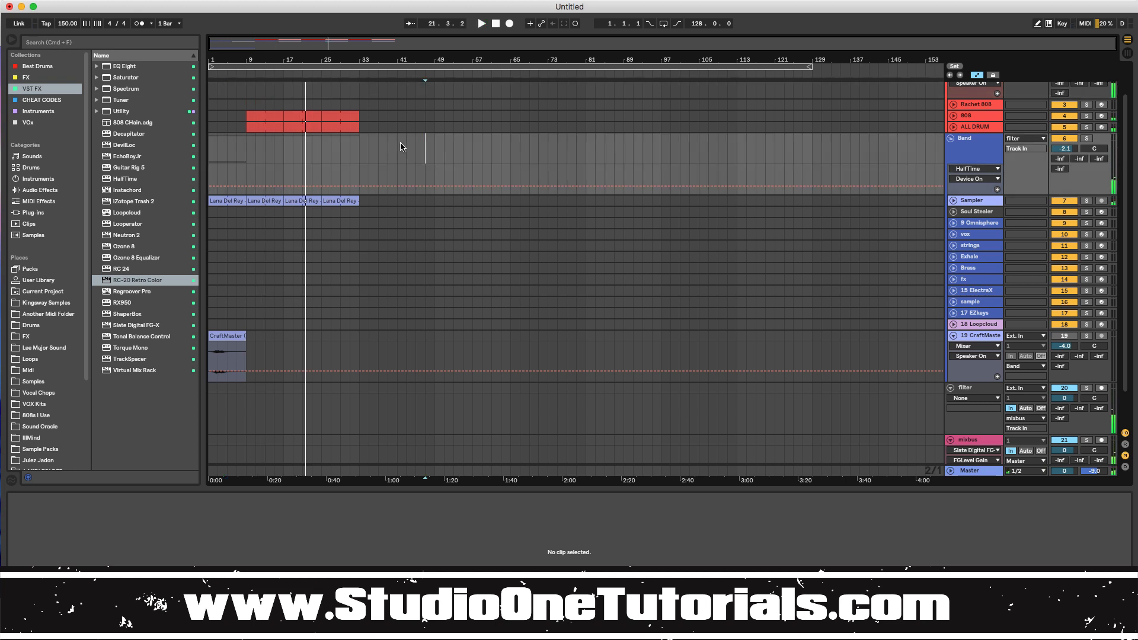
click(309, 120)
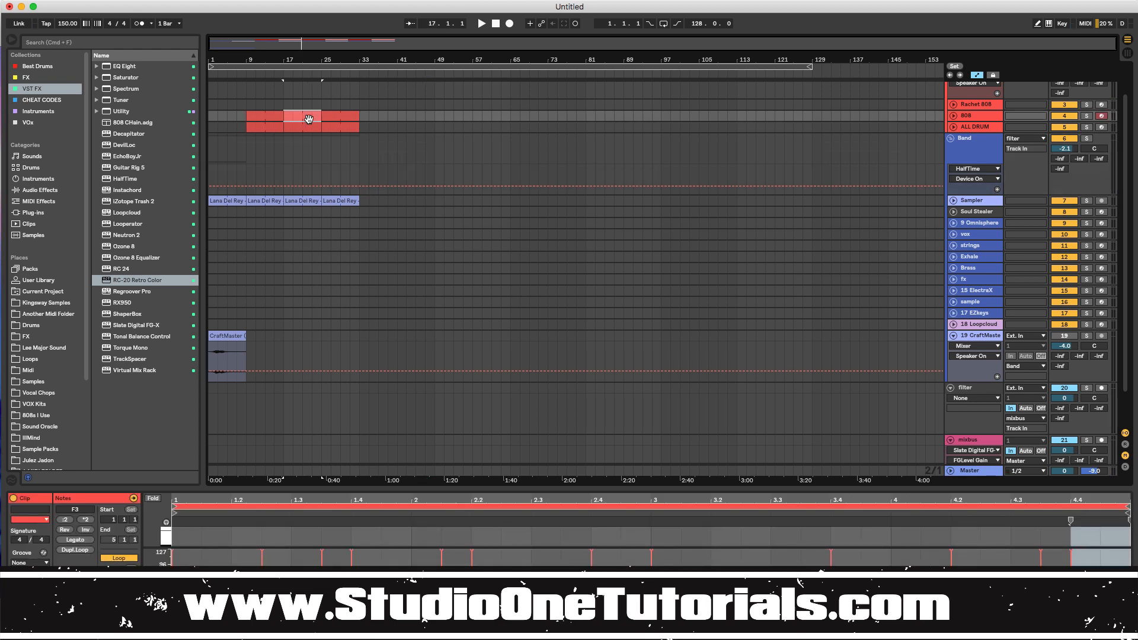
click(305, 126)
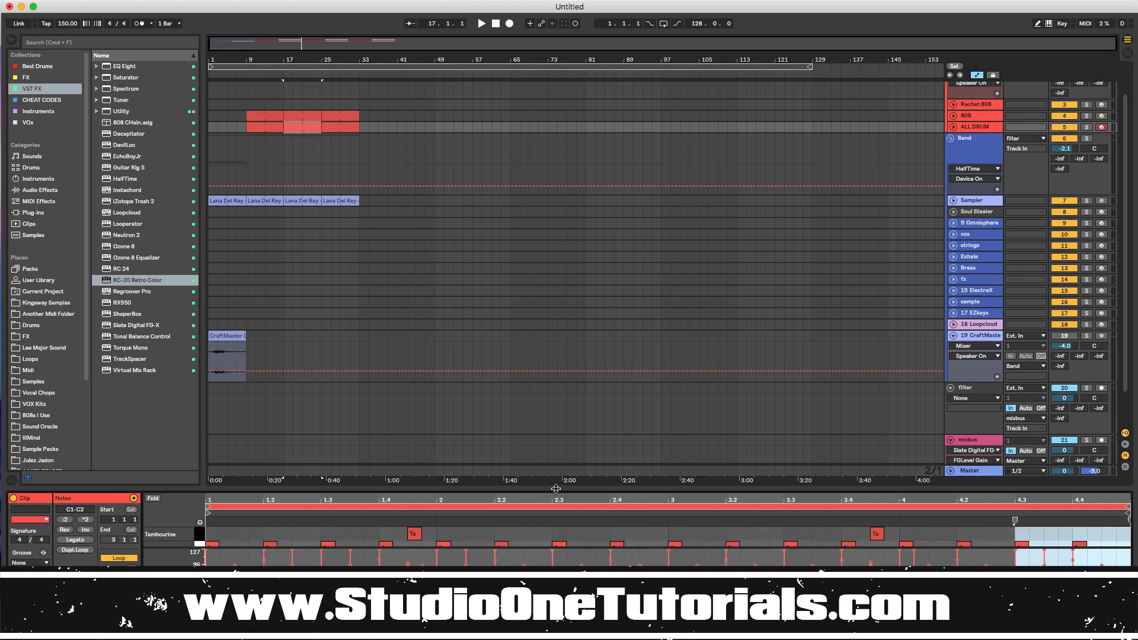
drag(555, 489, 590, 190)
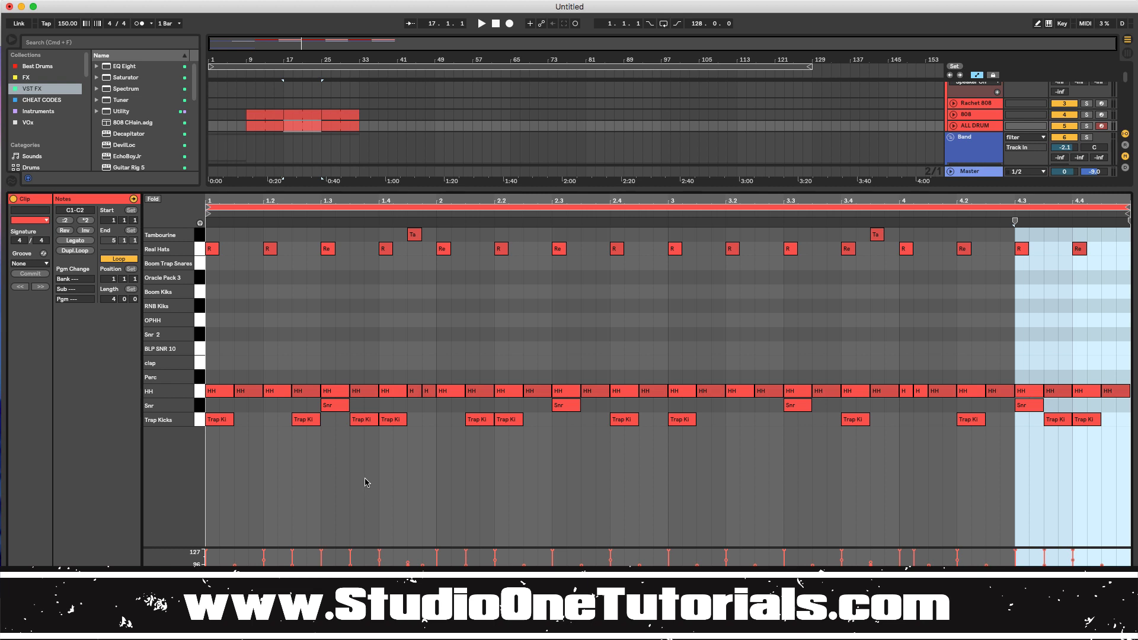
click(368, 422)
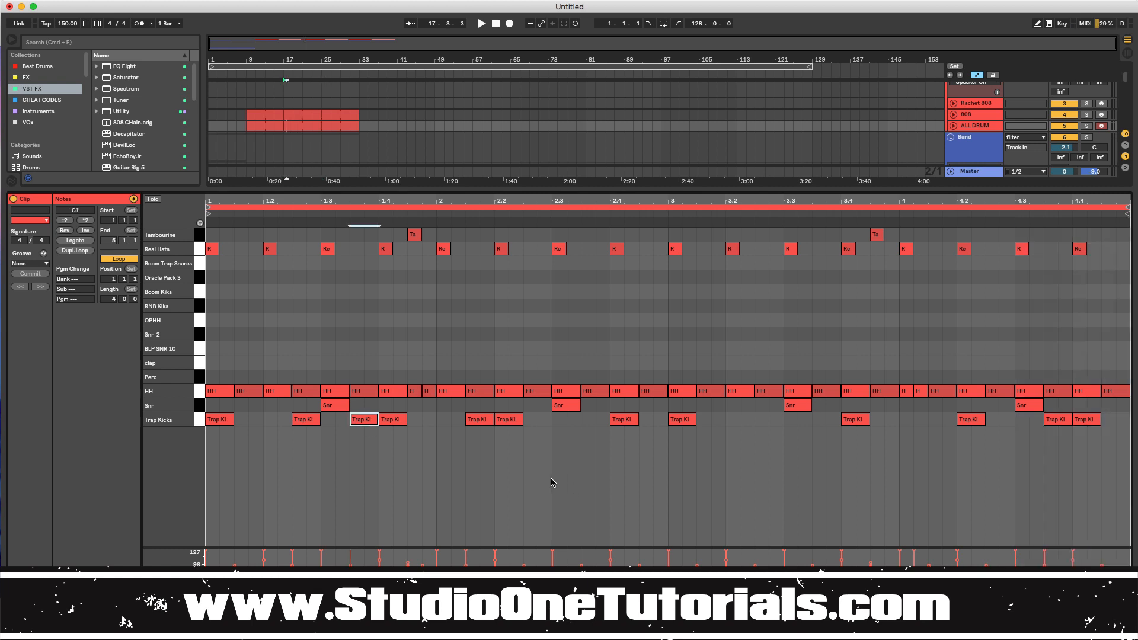
drag(368, 423, 483, 422)
key(Delete)
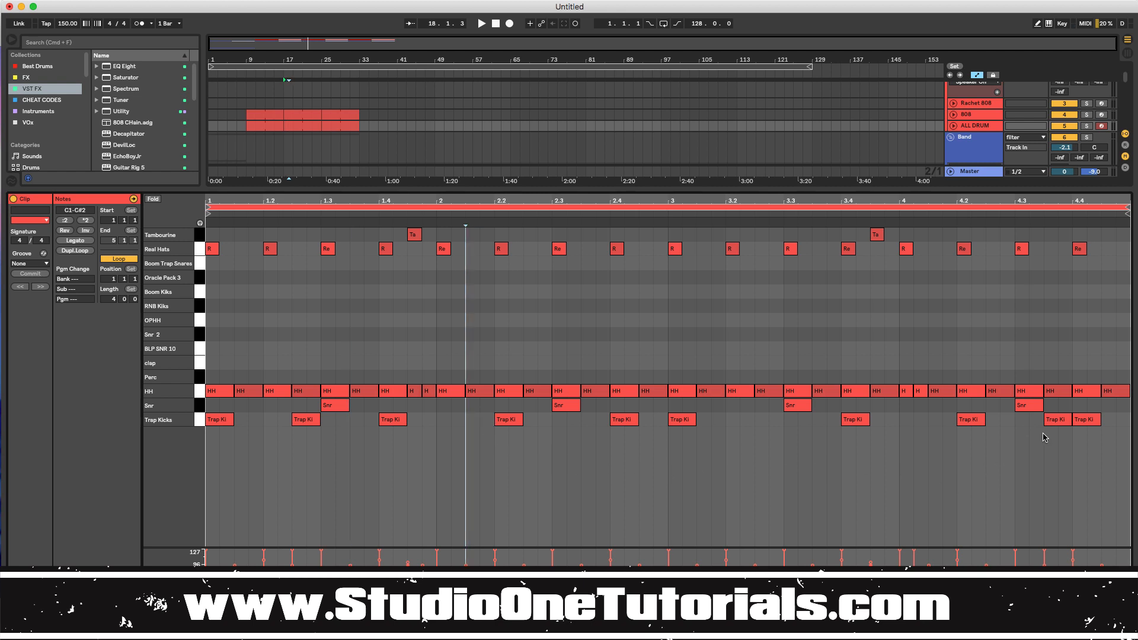
click(1059, 419)
key(Delete)
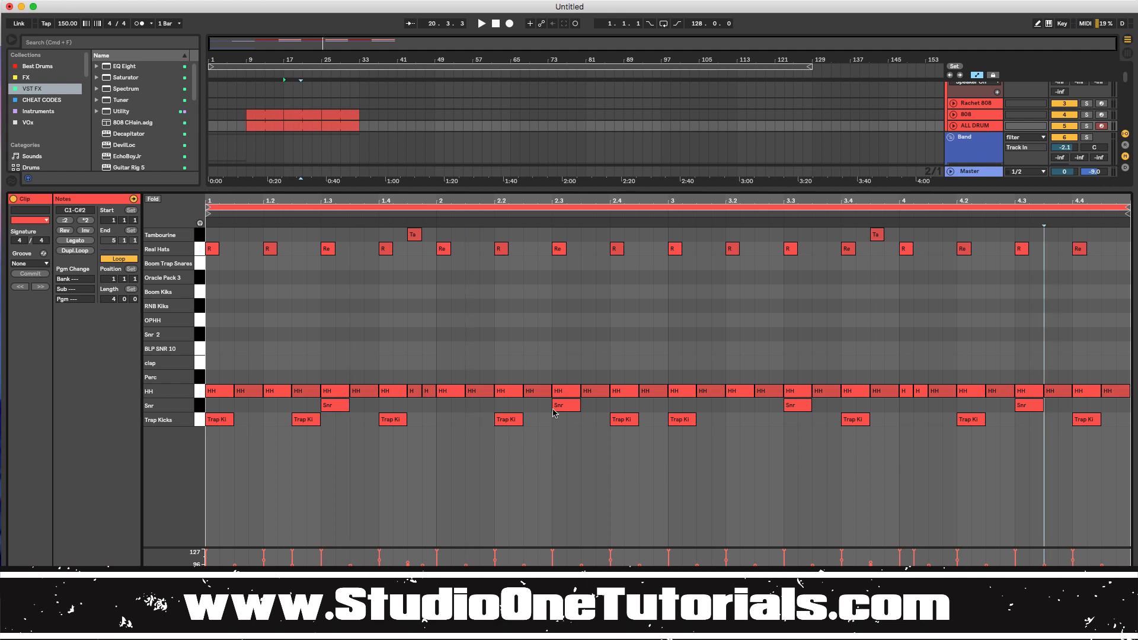
Step: In the 808 clip at bar 17, delete the C4, E3 and short F3 notes and lengthen the preceding notes to fill the gaps
click(314, 115)
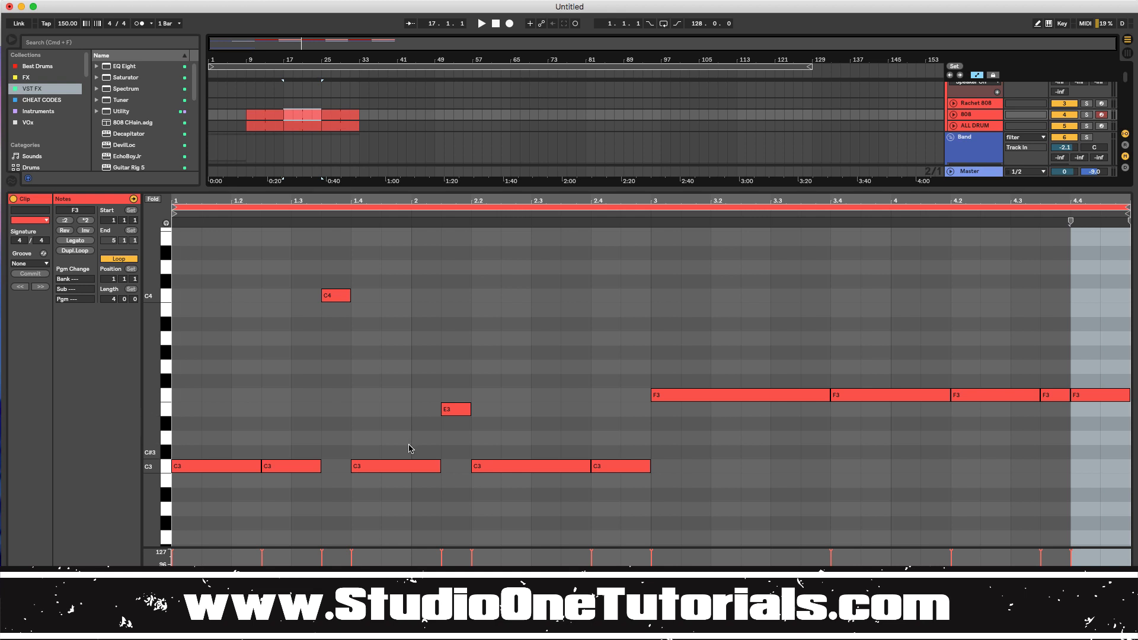
key(space)
click(336, 297)
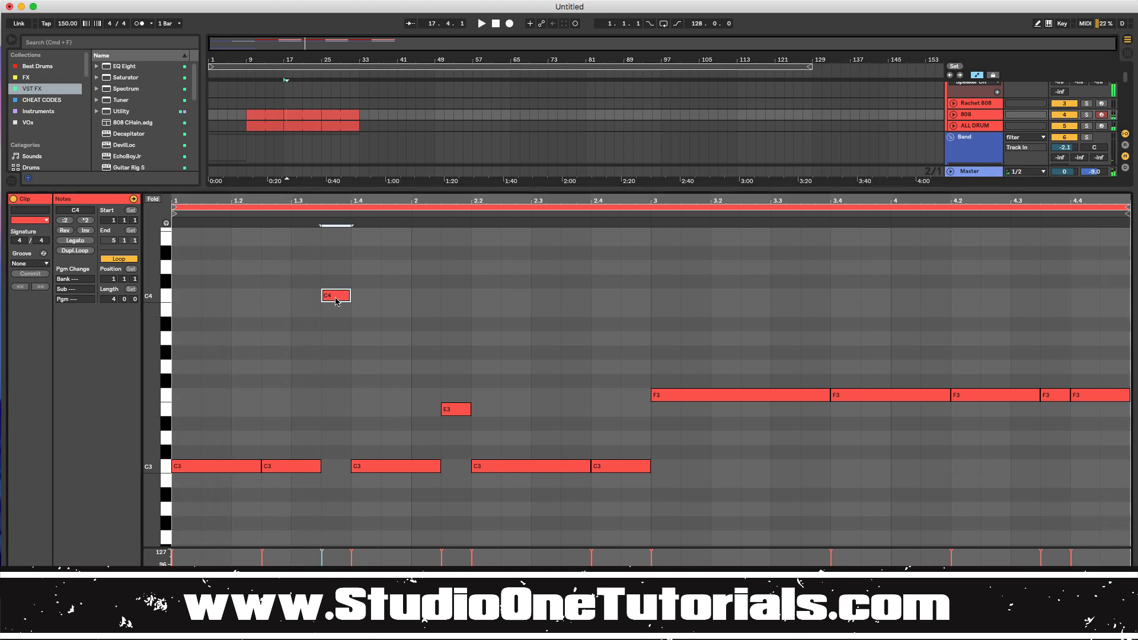
key(Delete)
drag(320, 466, 350, 466)
click(457, 410)
key(Delete)
drag(439, 466, 439, 466)
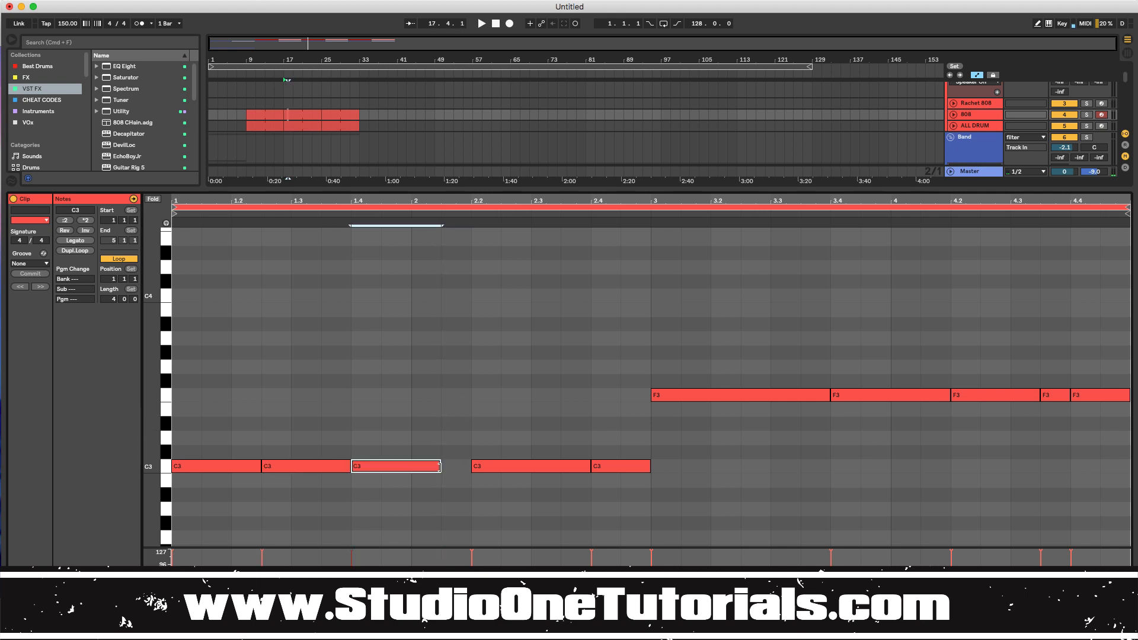
drag(440, 467, 471, 466)
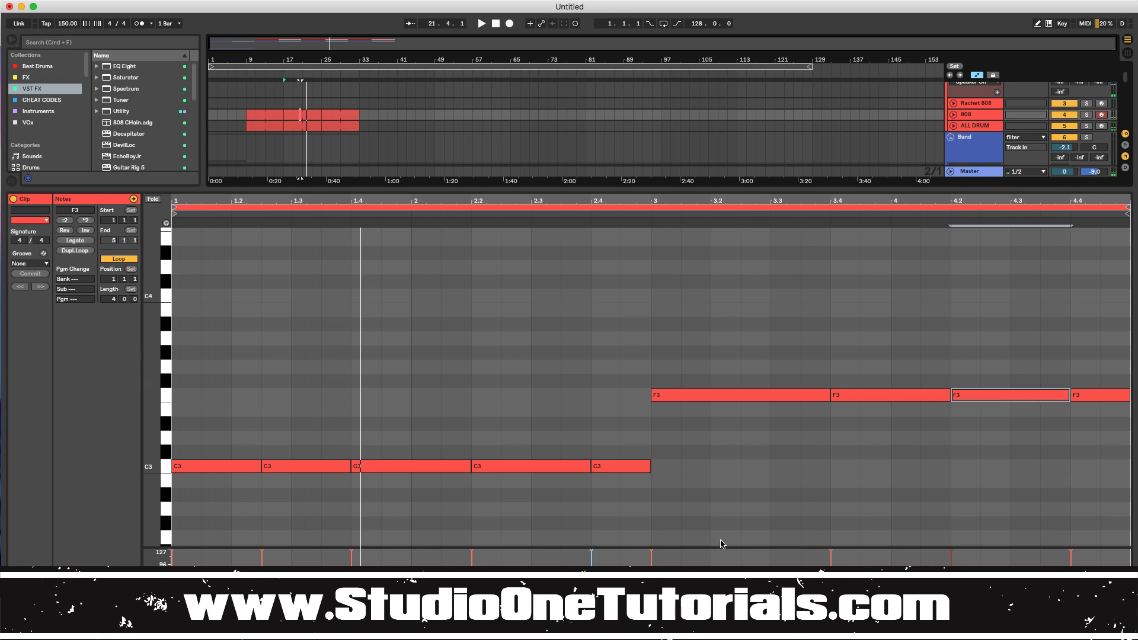
Step: Compare the note patterns of the 808 clips at bars 9, 17 and 25, and play the arrangement from bar 9
key(space)
drag(568, 320, 1066, 502)
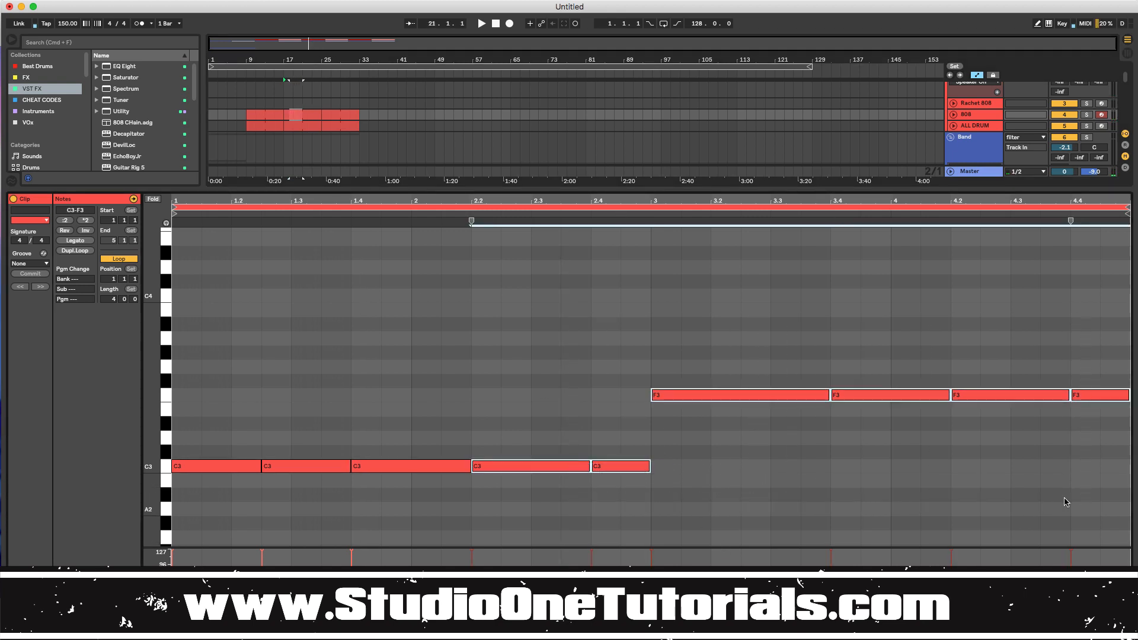
click(259, 95)
click(262, 115)
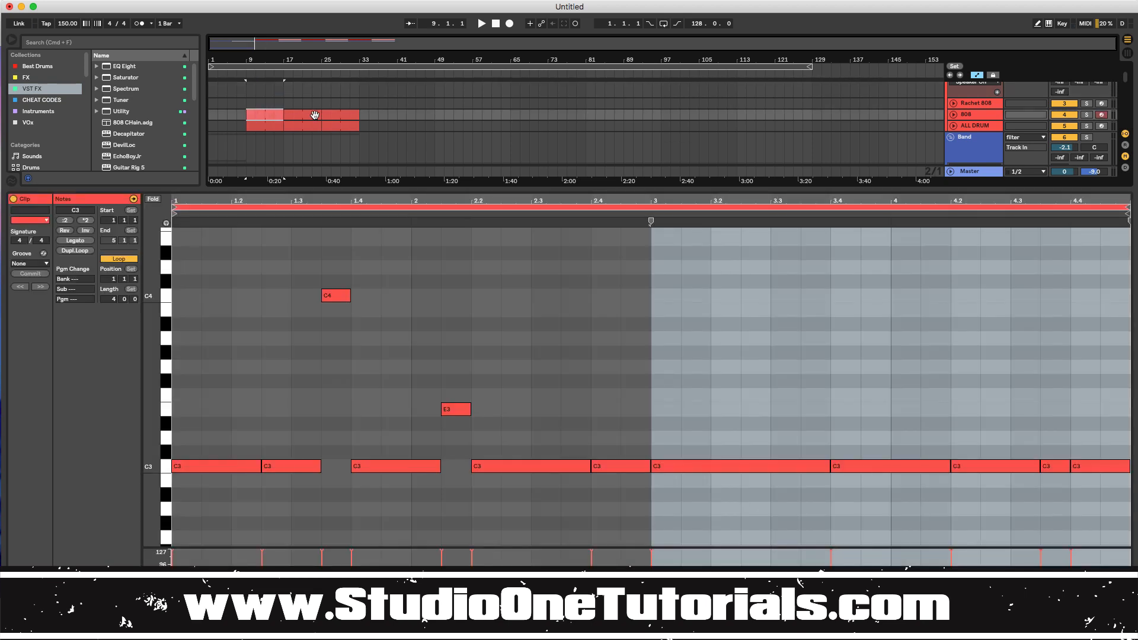
click(314, 115)
click(334, 116)
click(265, 116)
click(303, 115)
click(349, 114)
click(274, 114)
click(305, 113)
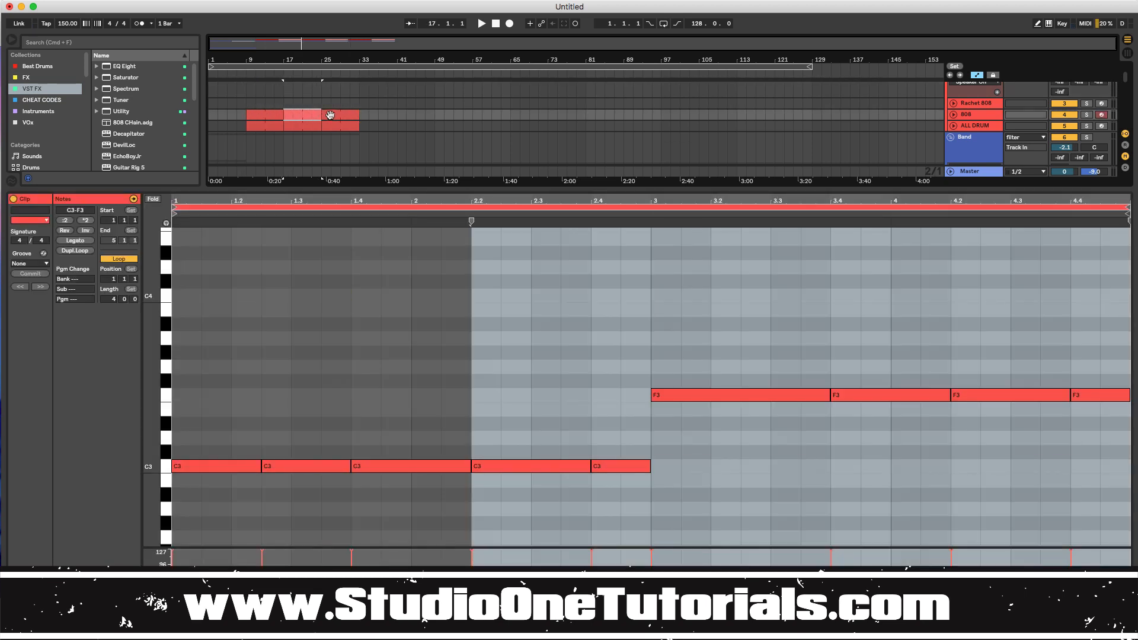
click(330, 115)
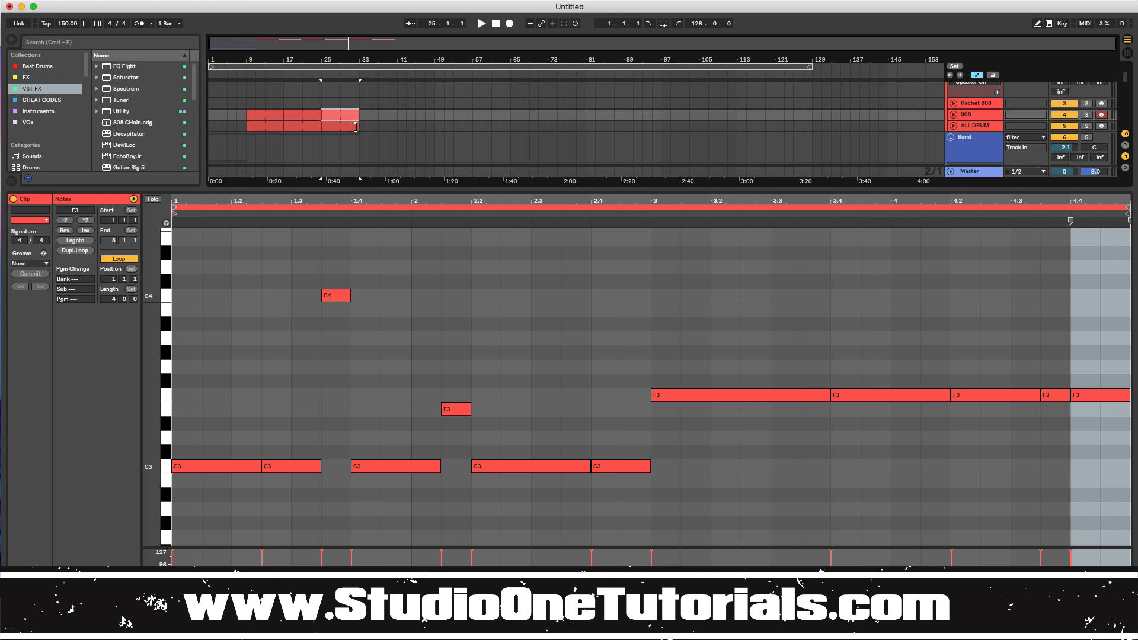
click(244, 74)
Step: Copy the Lana Del Rey clip from bar 25 to bar 33, reverse the copy and audition it
drag(415, 188, 382, 363)
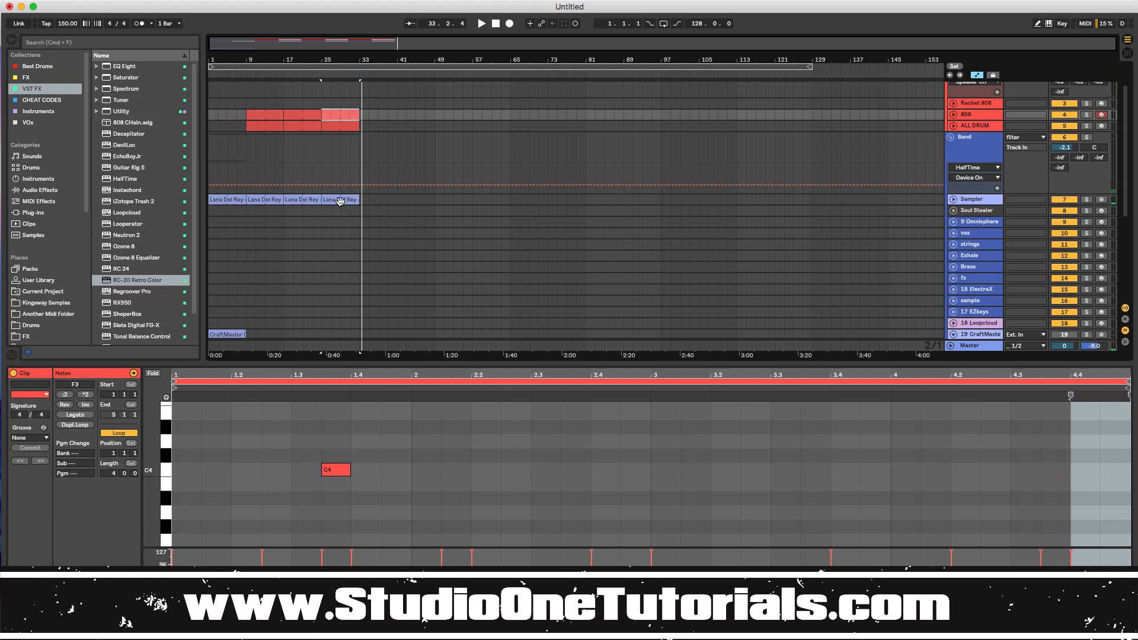
drag(340, 201, 378, 199)
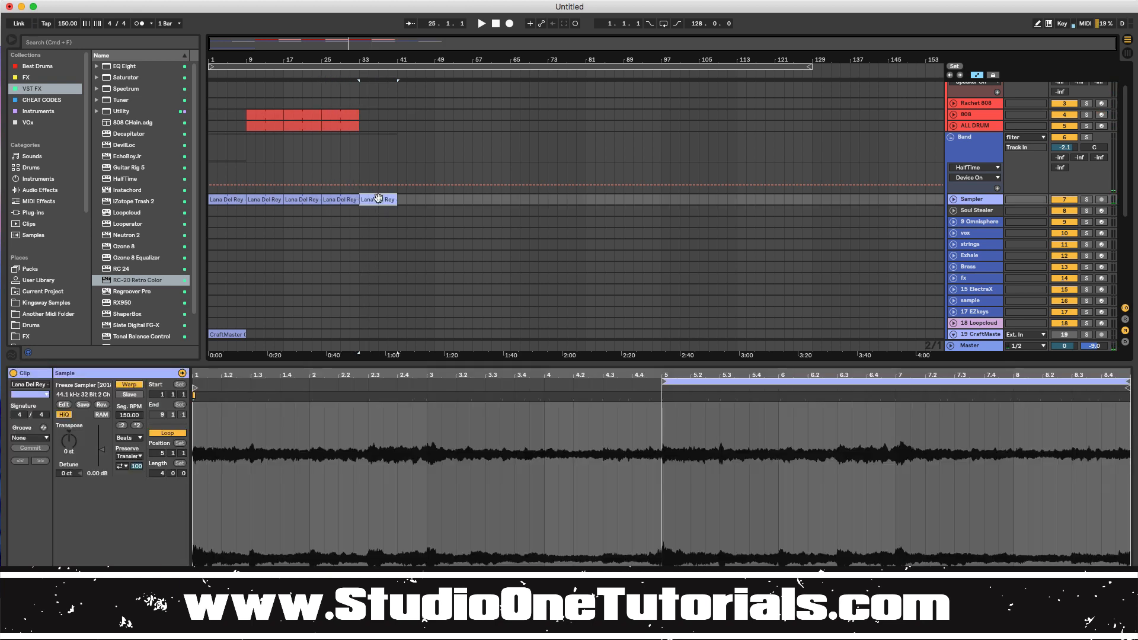
click(102, 405)
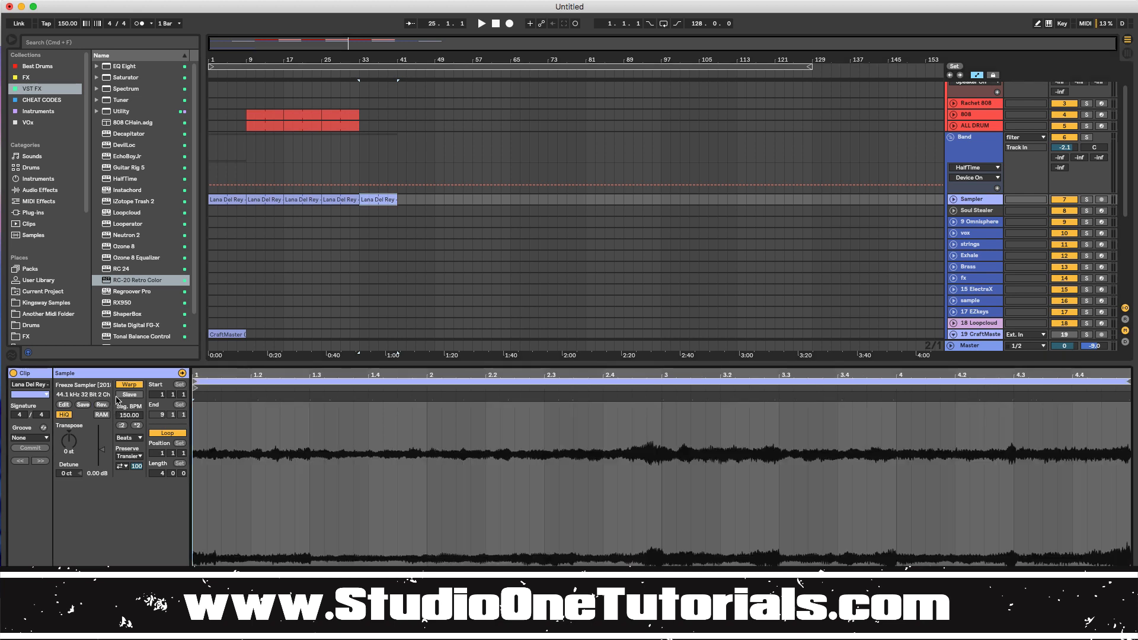
click(355, 72)
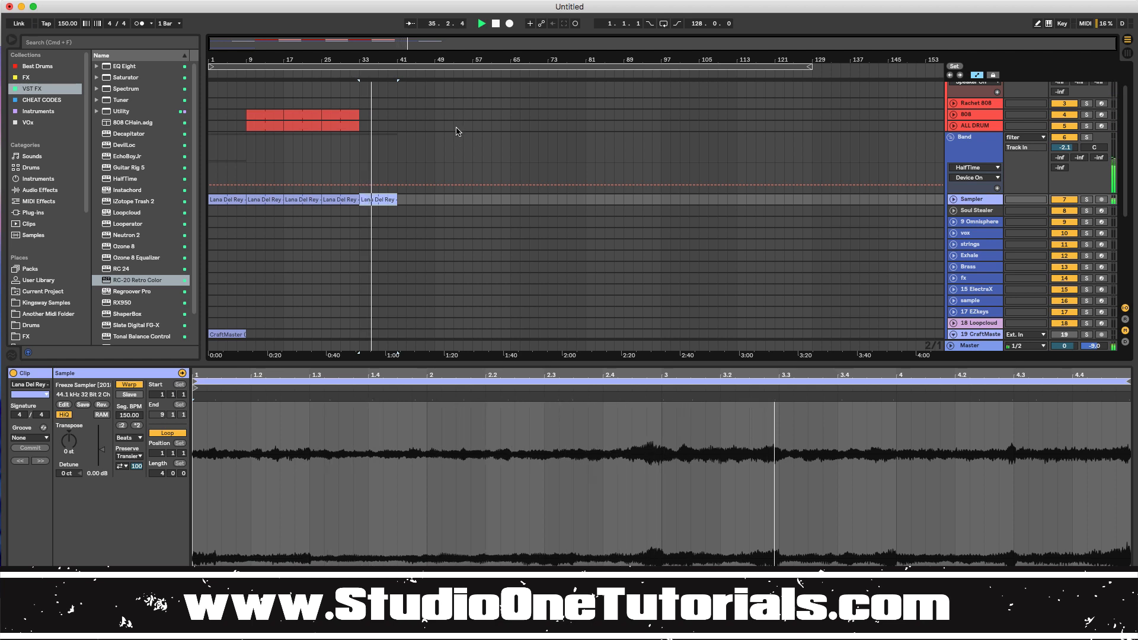
click(501, 145)
key(space)
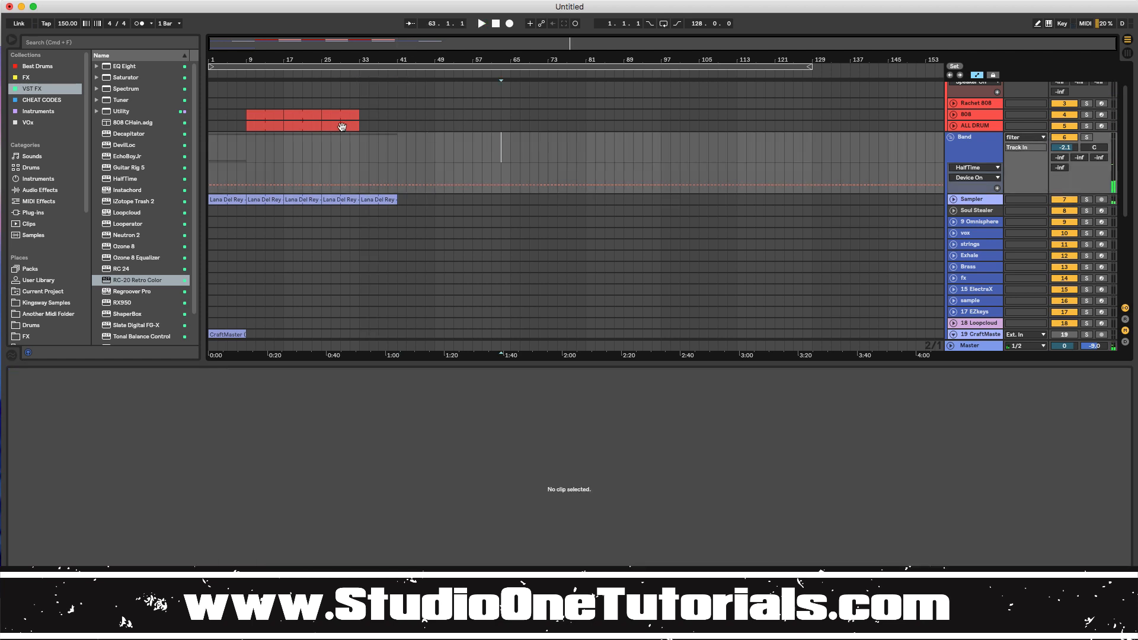
Step: Copy the ALL DRUM clip from bar 25 to bar 33 and enlarge its note editor
click(343, 126)
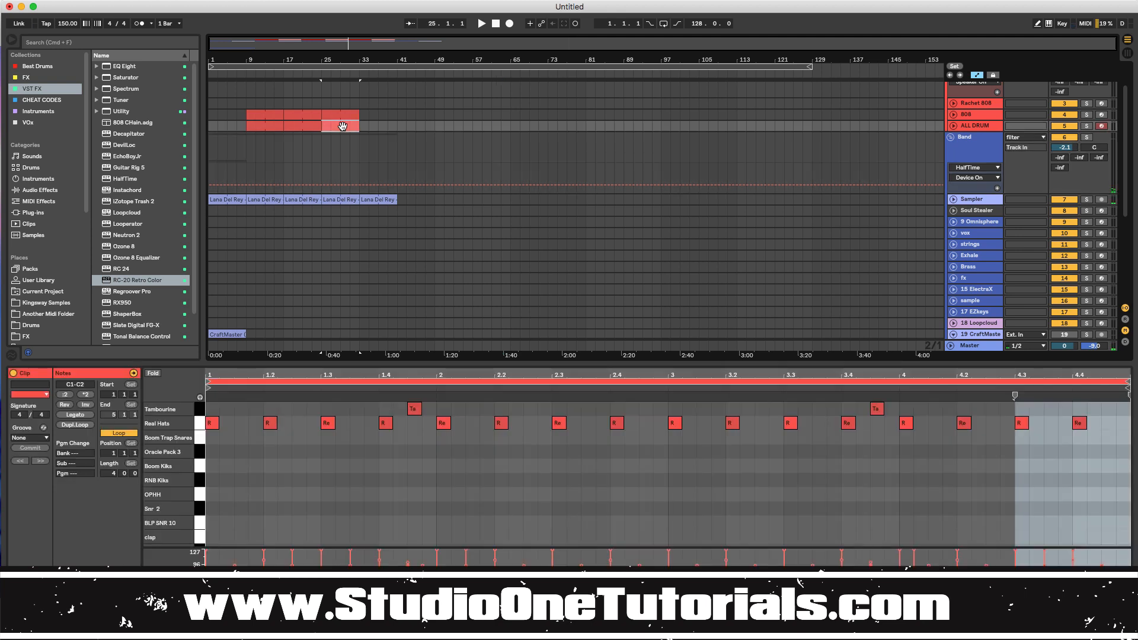
drag(342, 127, 385, 134)
drag(475, 364, 496, 209)
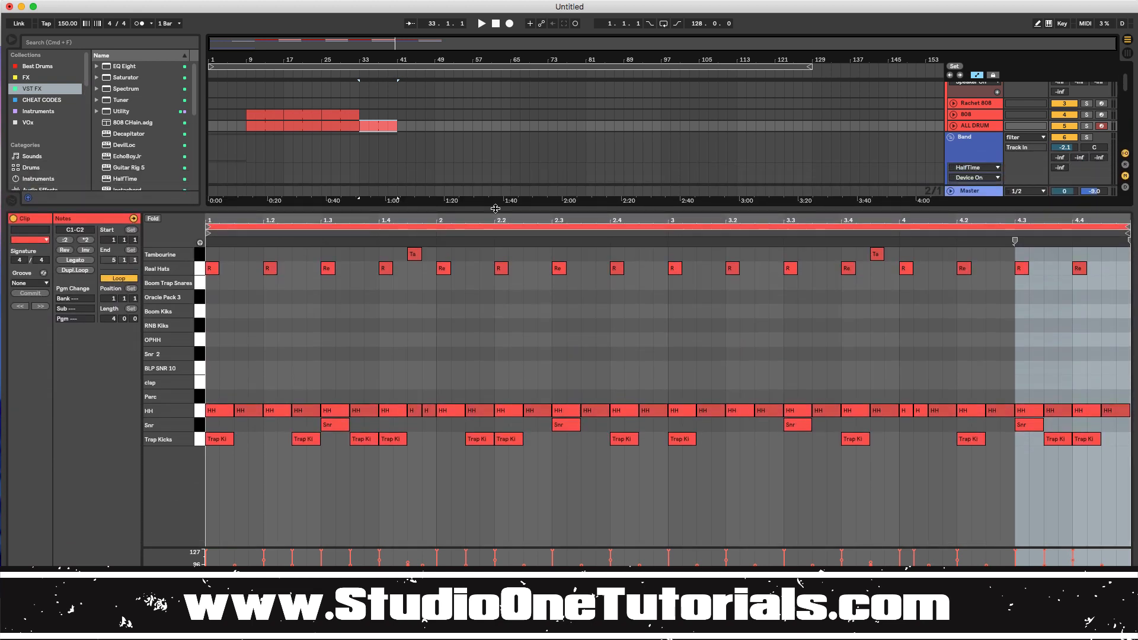
Step: Try to stretch the notes of the ALL DRUM clip at bar 33 to double length, undoing the stretch each time
click(86, 241)
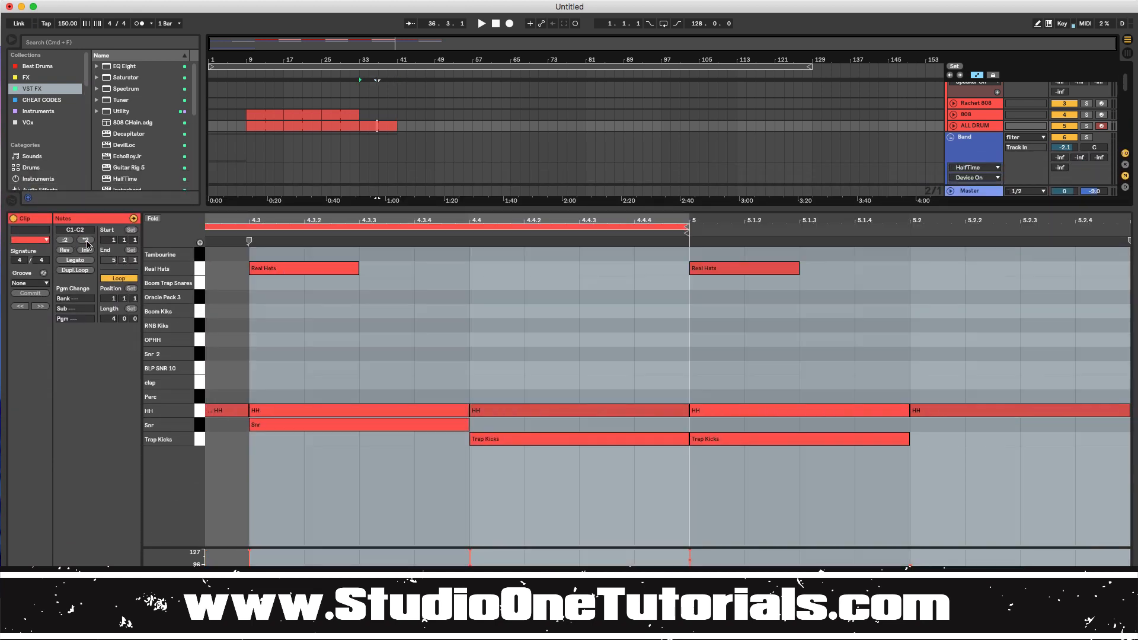
click(358, 72)
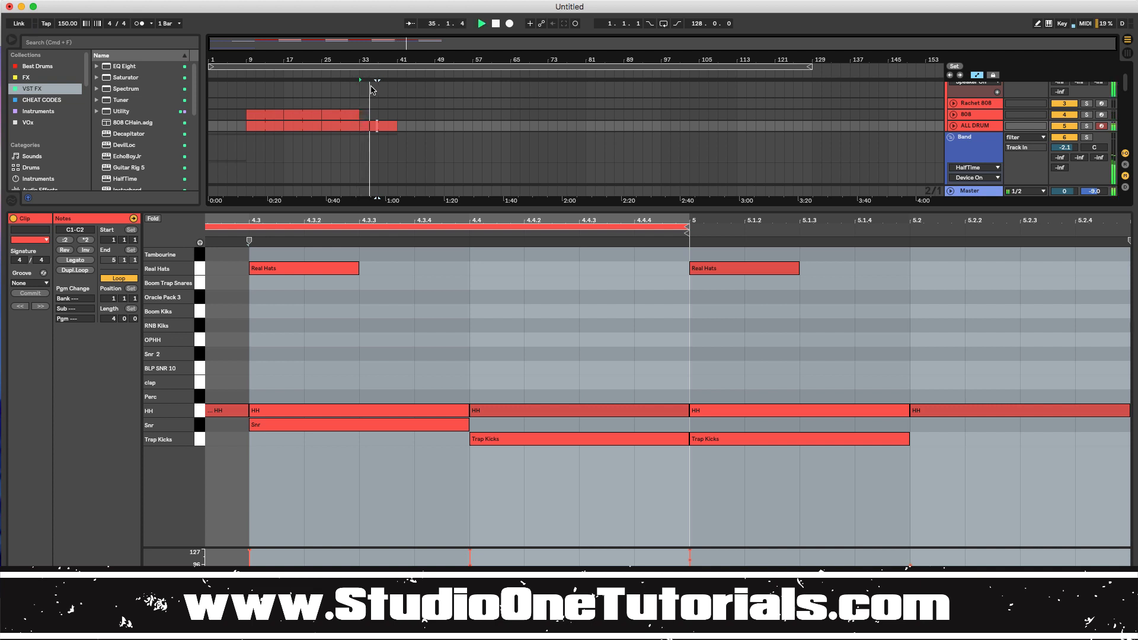
key(space)
key(super+z)
drag(515, 222, 674, 112)
click(407, 126)
click(394, 127)
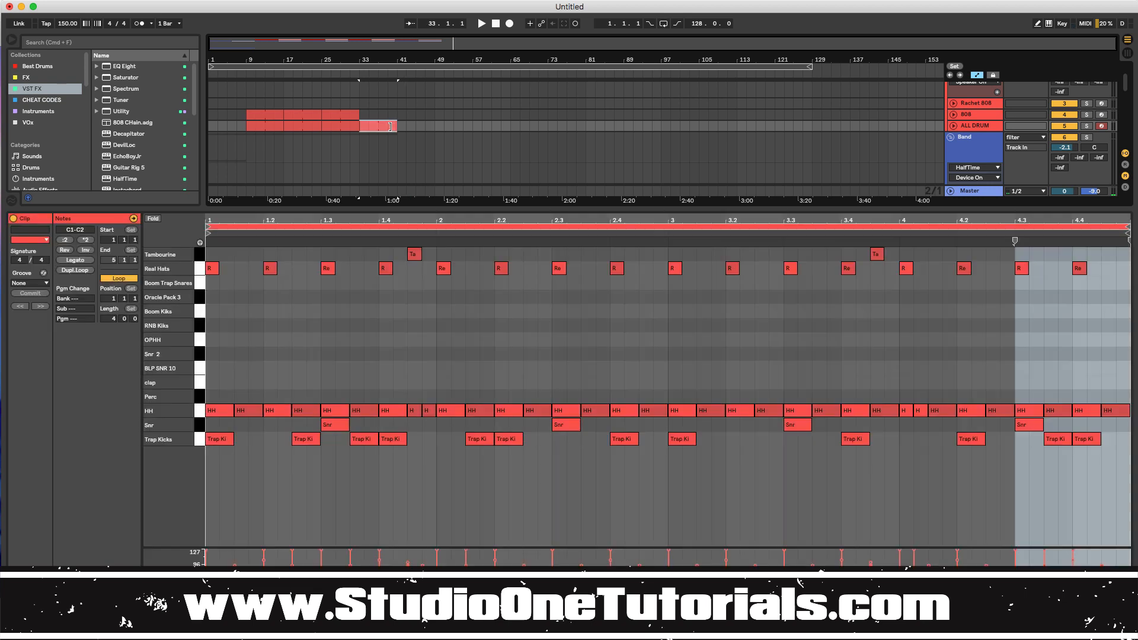
click(88, 241)
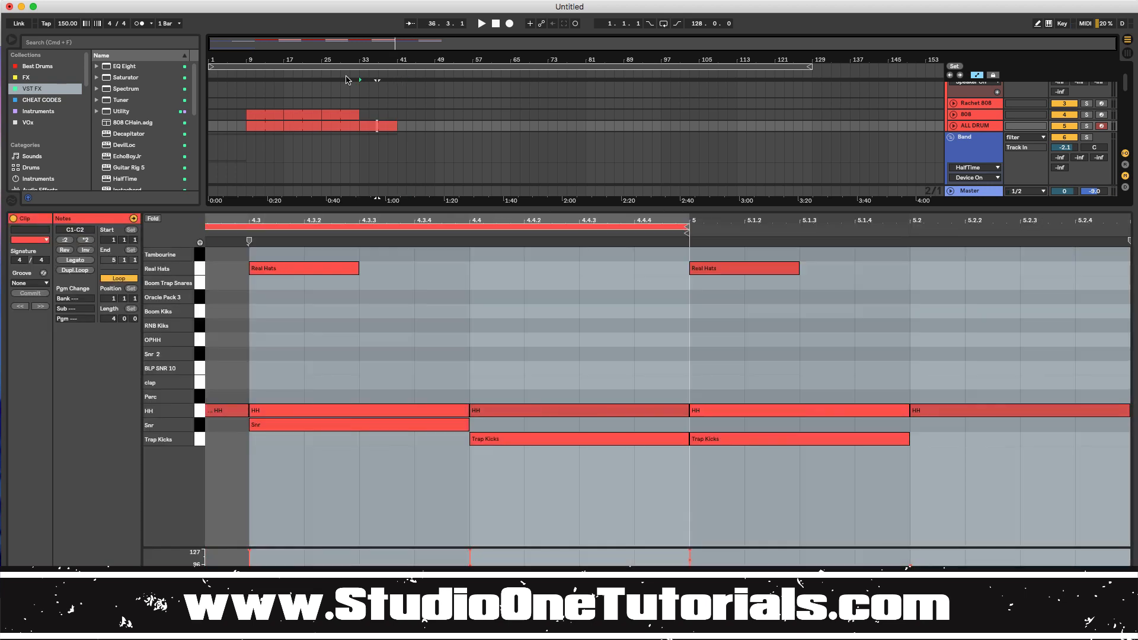
click(387, 128)
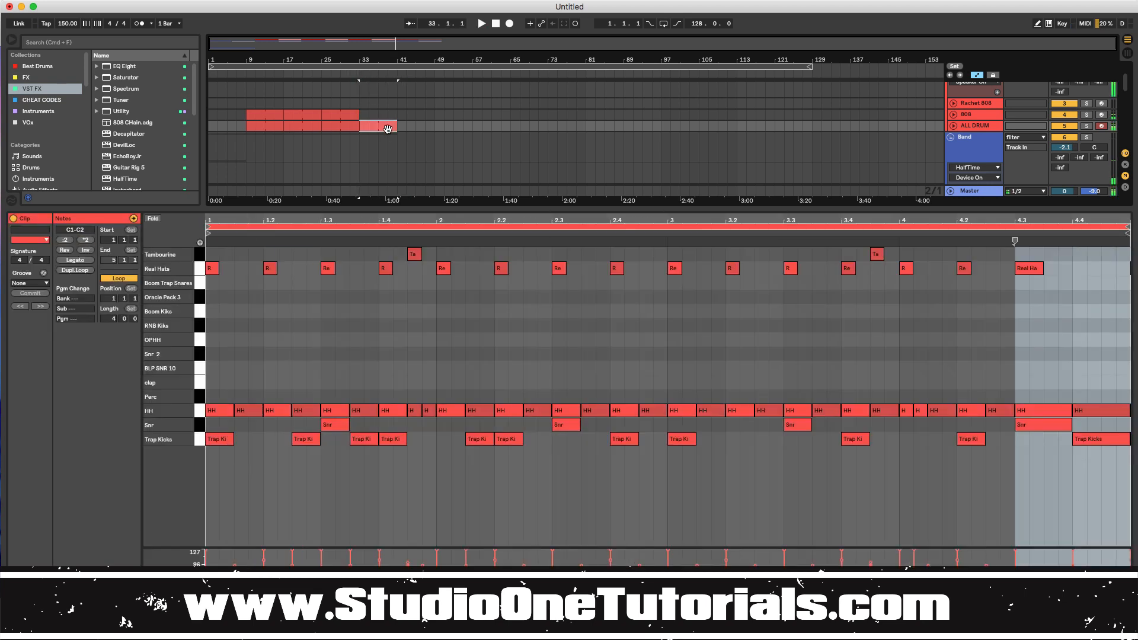
click(86, 240)
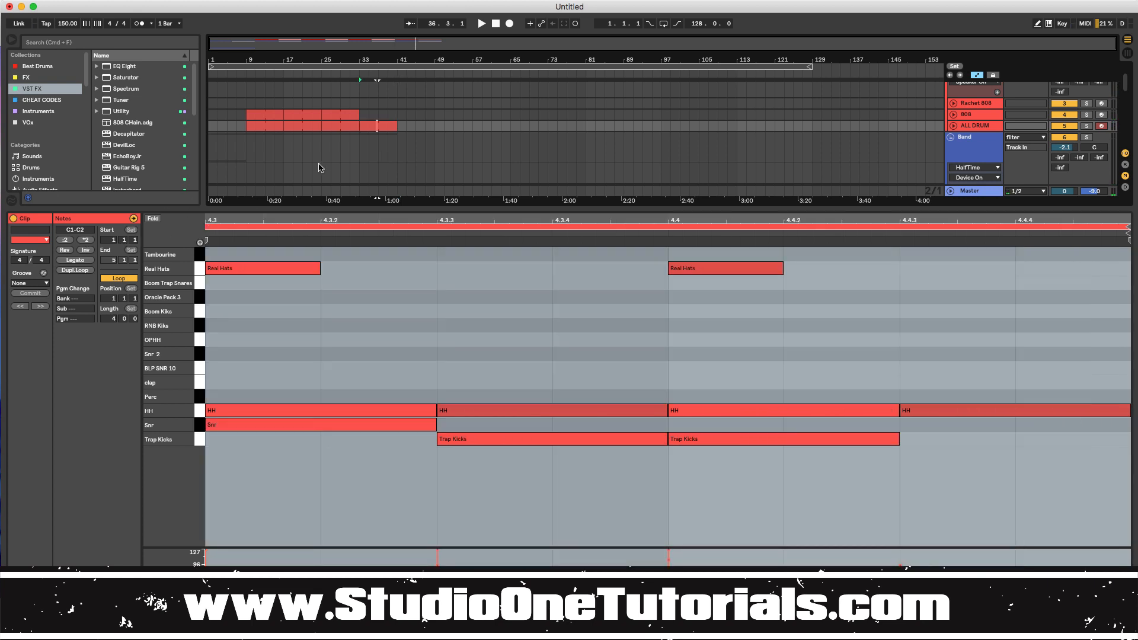
click(373, 145)
click(368, 125)
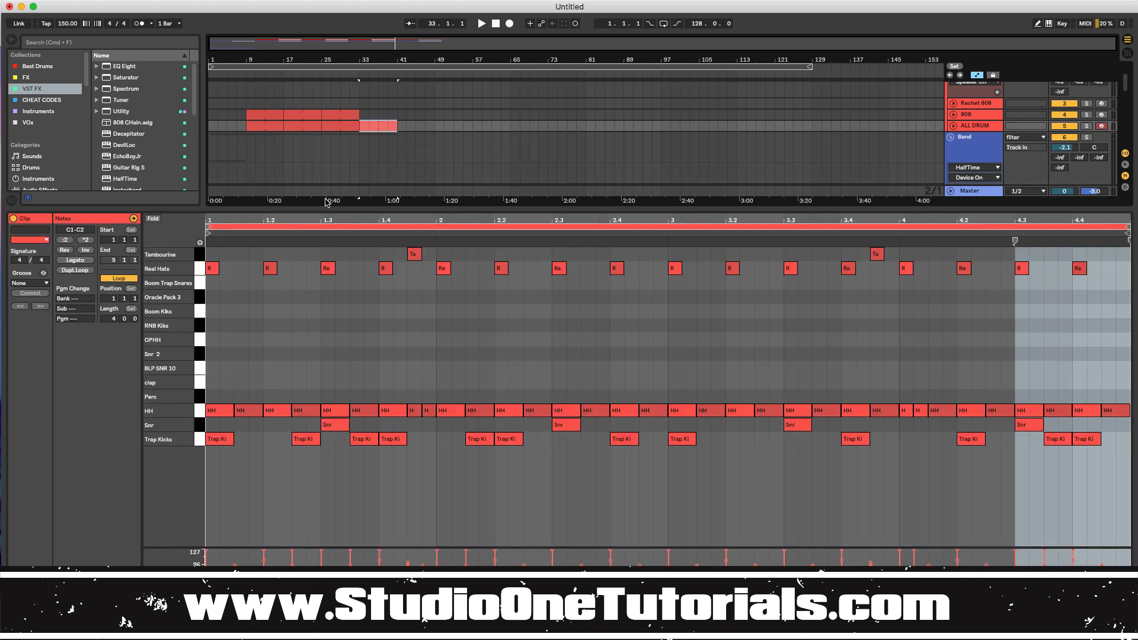
Step: Clear the time selection in the ALL DRUM clip at bar 33, stretch its whole pattern to double length and audition it
key(space)
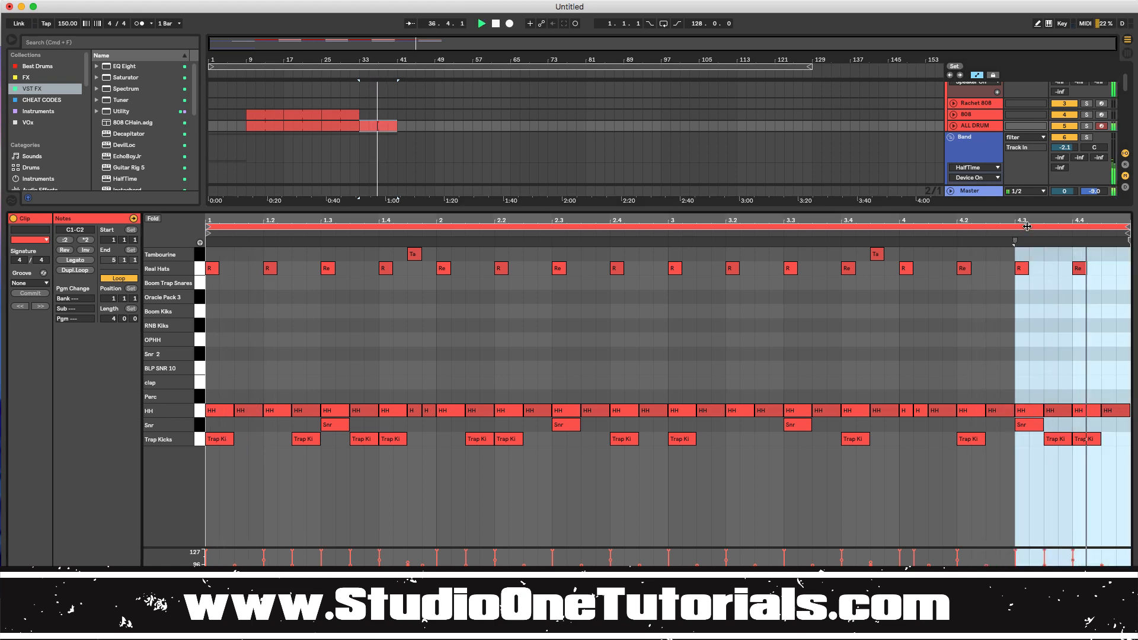
click(928, 244)
drag(701, 244, 722, 244)
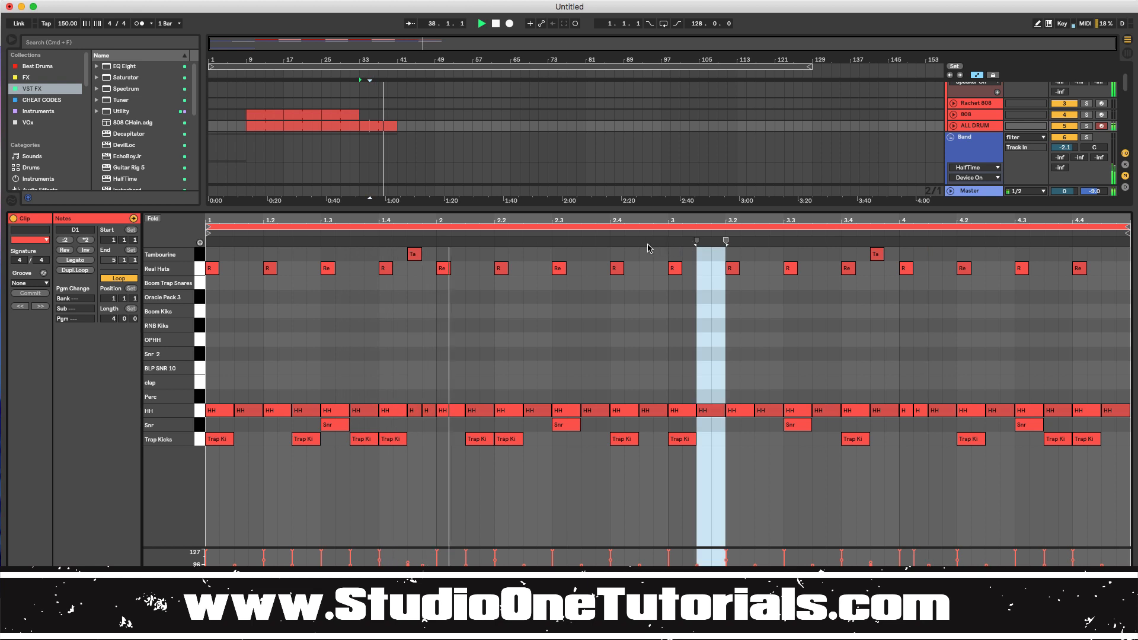
click(653, 245)
click(671, 244)
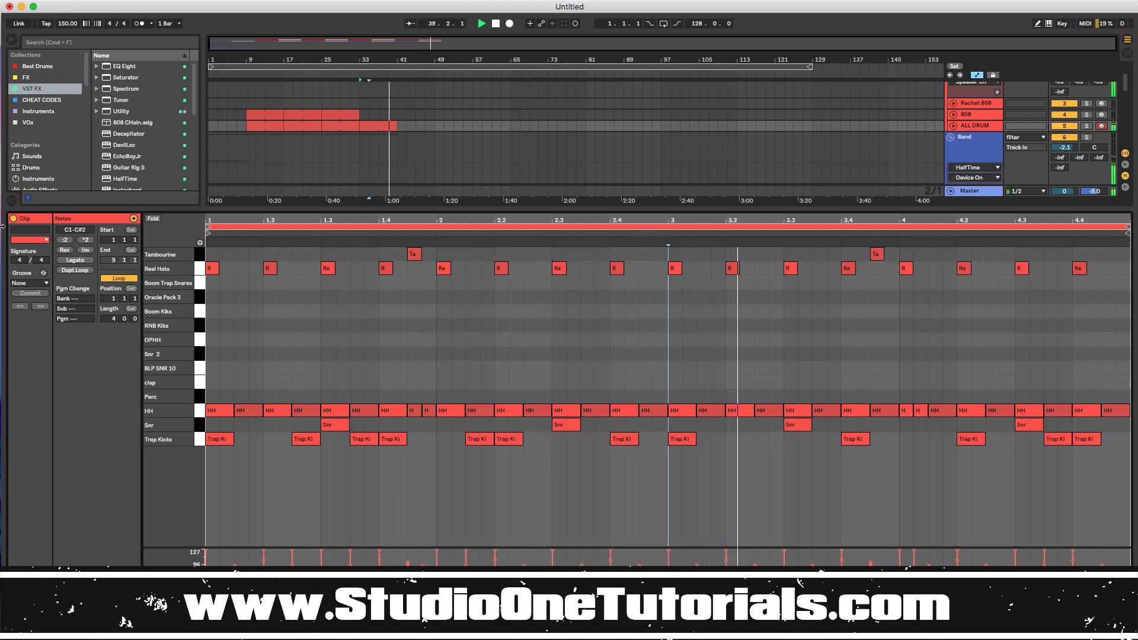
click(87, 239)
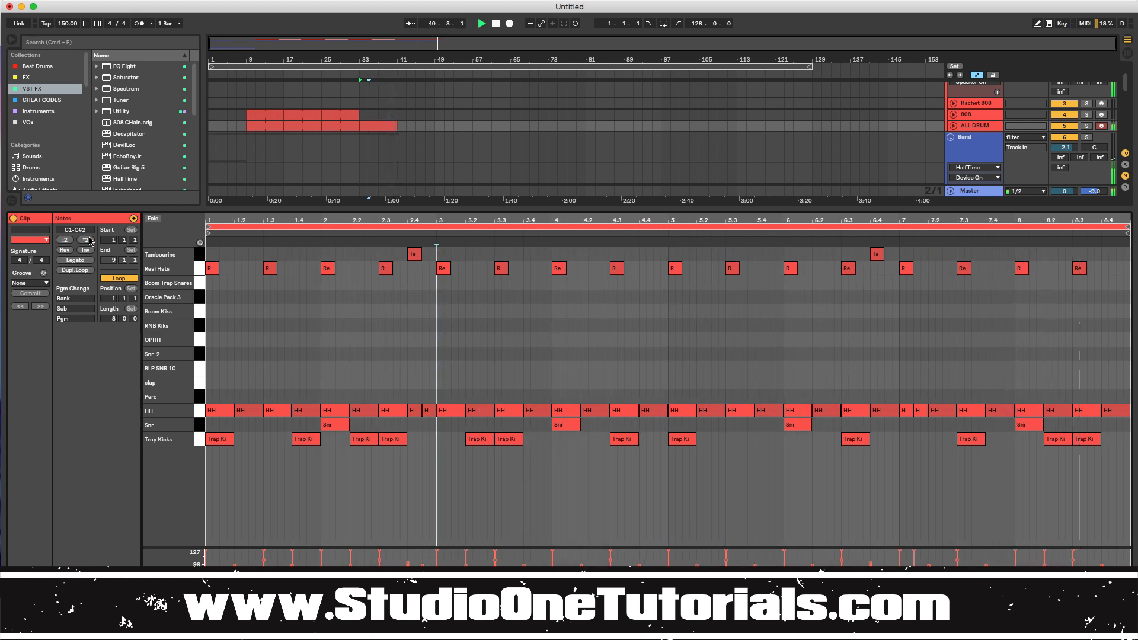
click(356, 76)
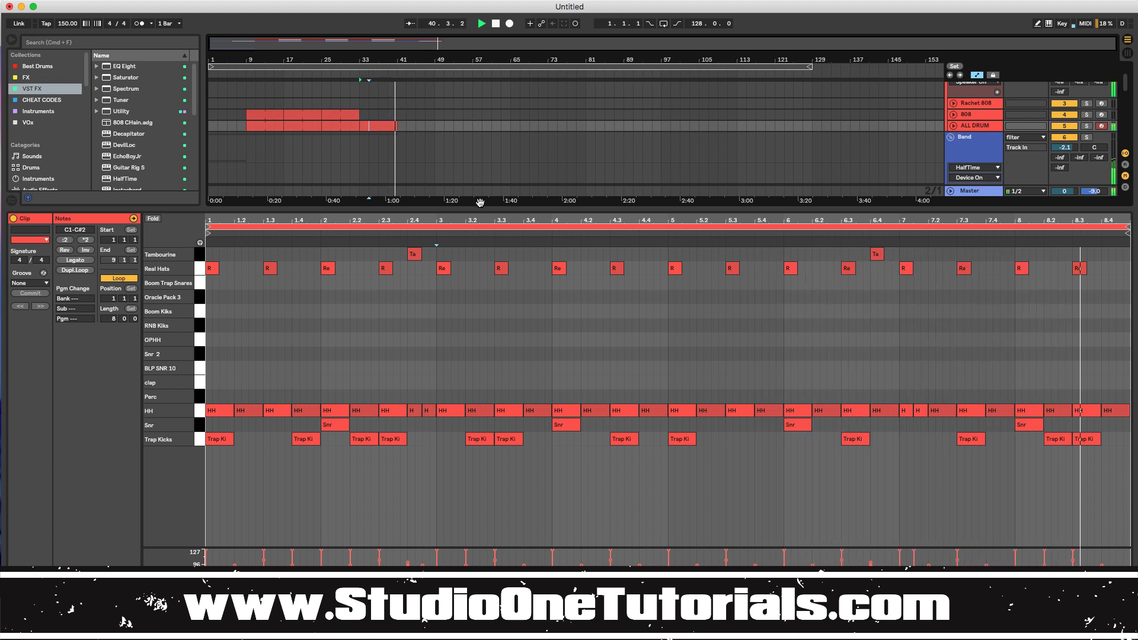
drag(479, 202, 470, 288)
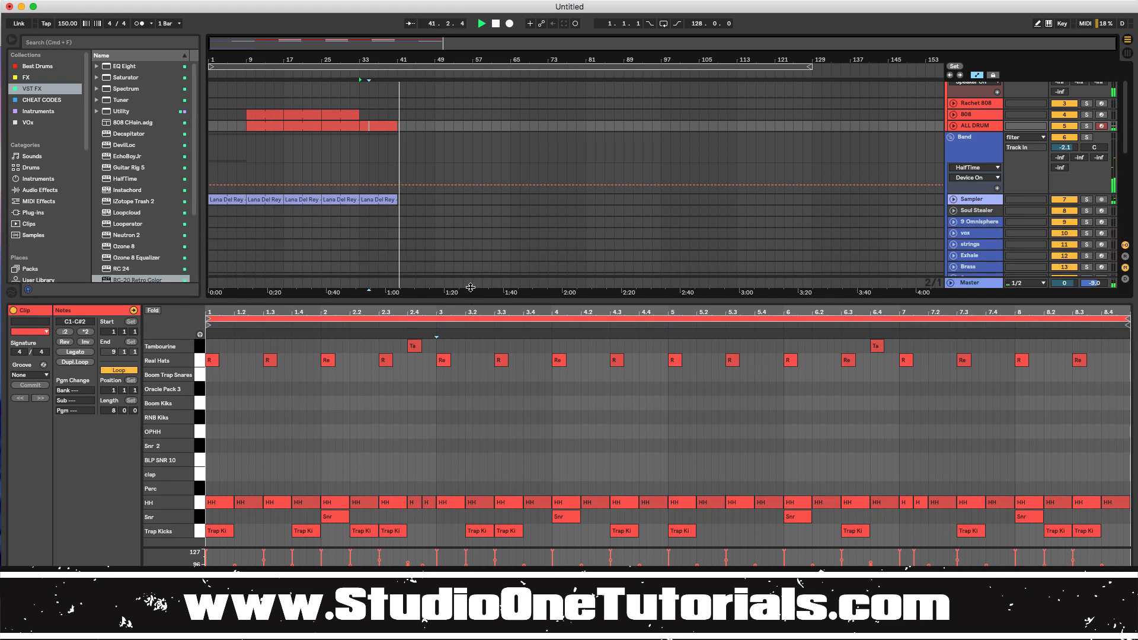
Step: Audition the reversed half-time section from bar 33 and the lead-up to it from about bar 24
click(357, 72)
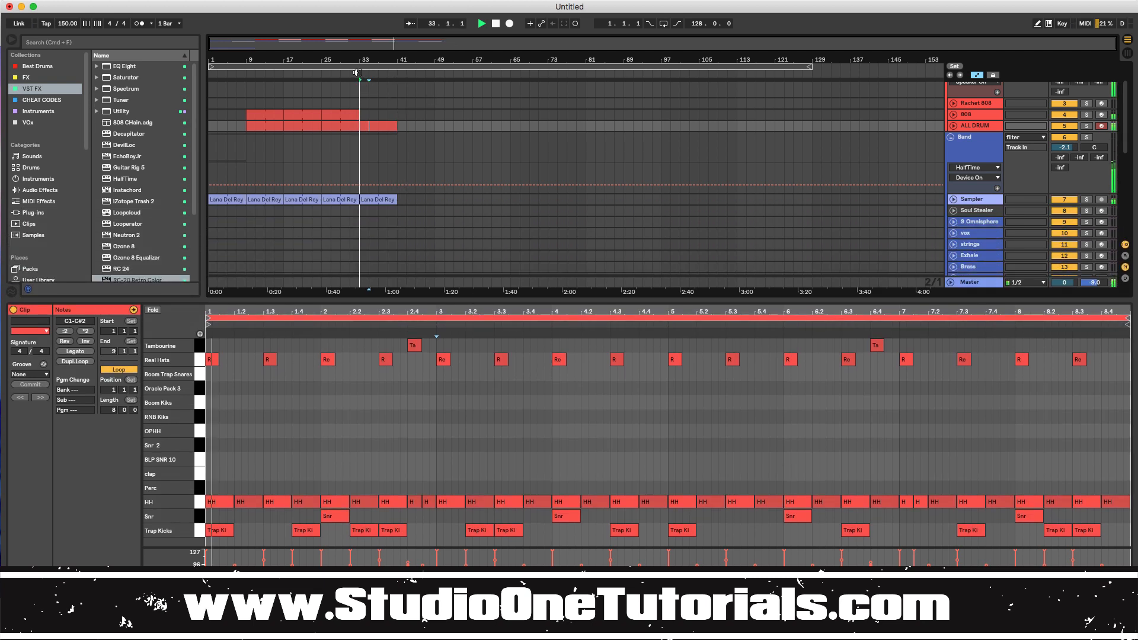
click(479, 156)
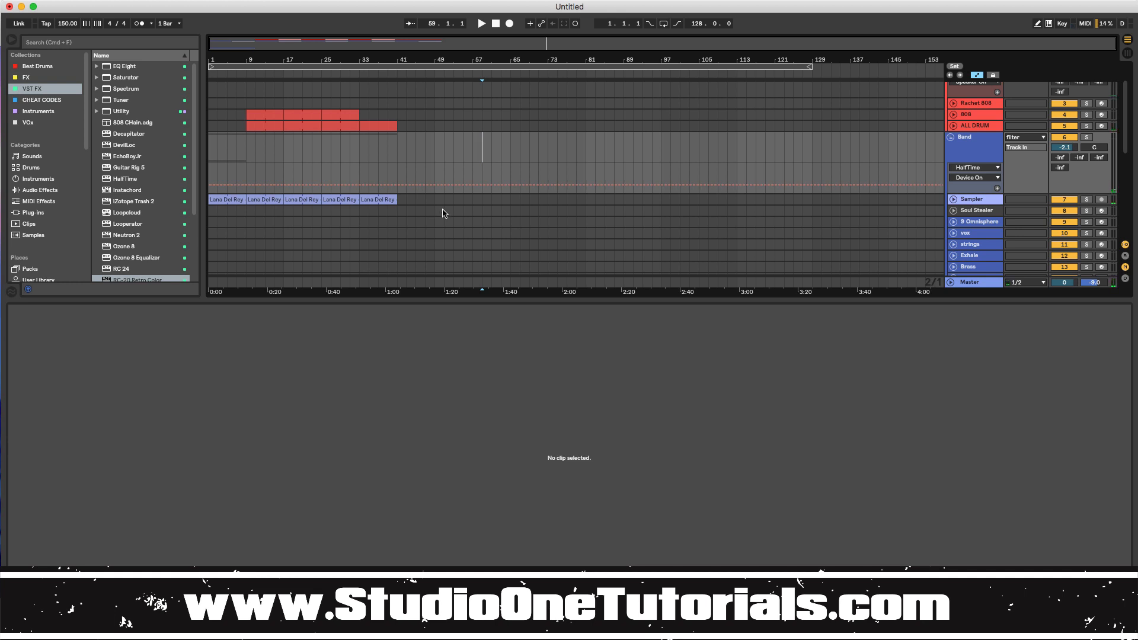
drag(435, 222, 369, 122)
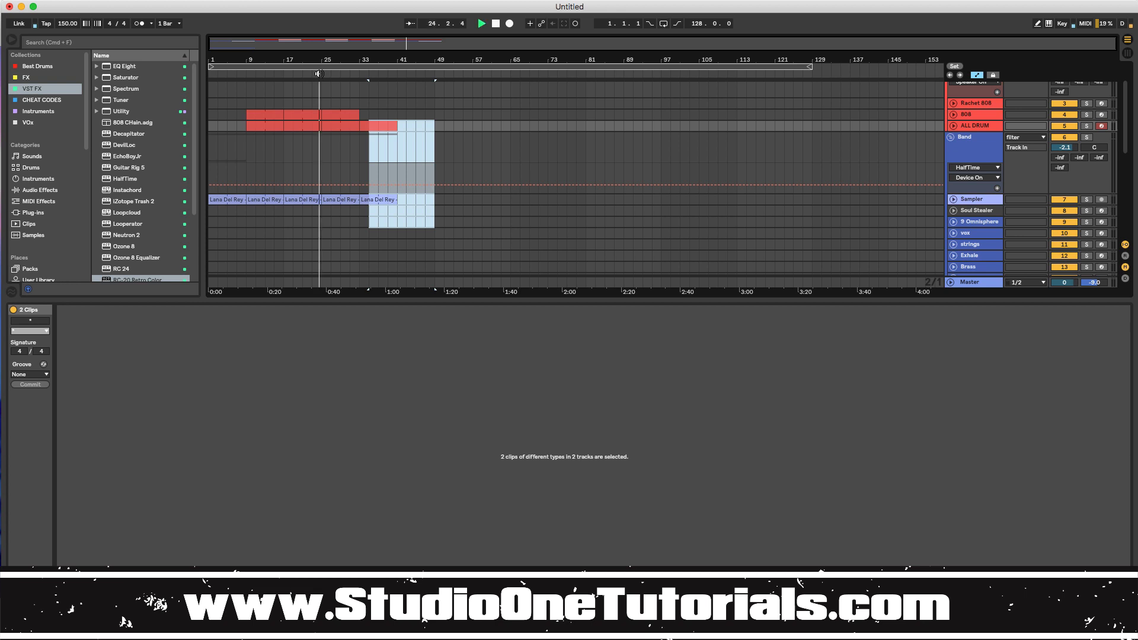
click(319, 74)
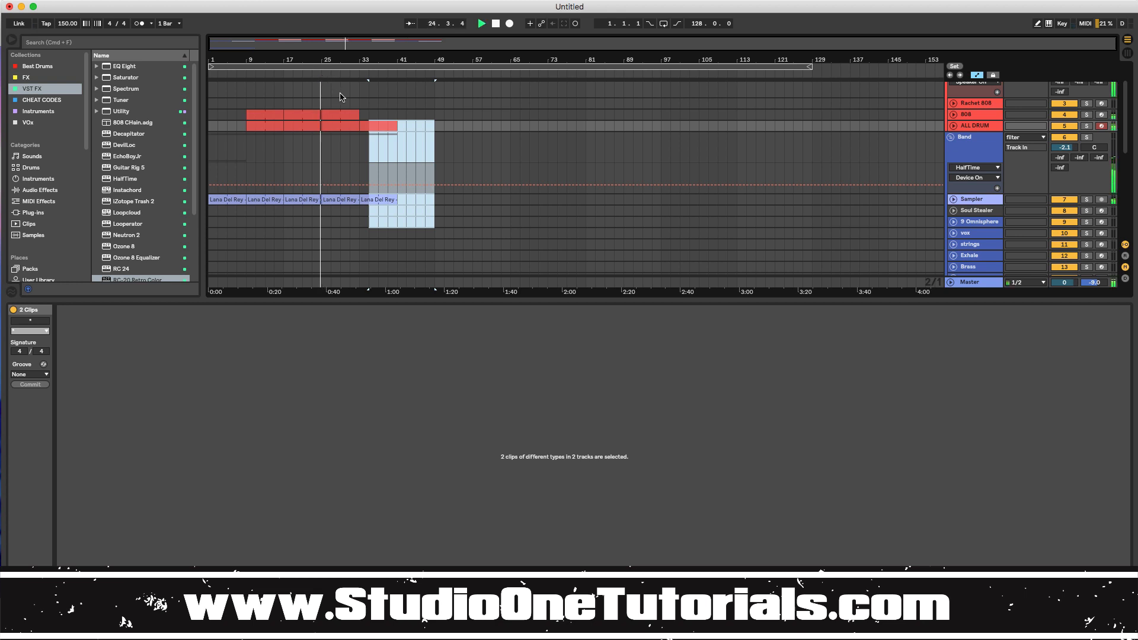
Step: In the ALL DRUM clip at bar 25, replace the first two HH notes with a roll of short duplicated notes and audition it
click(339, 125)
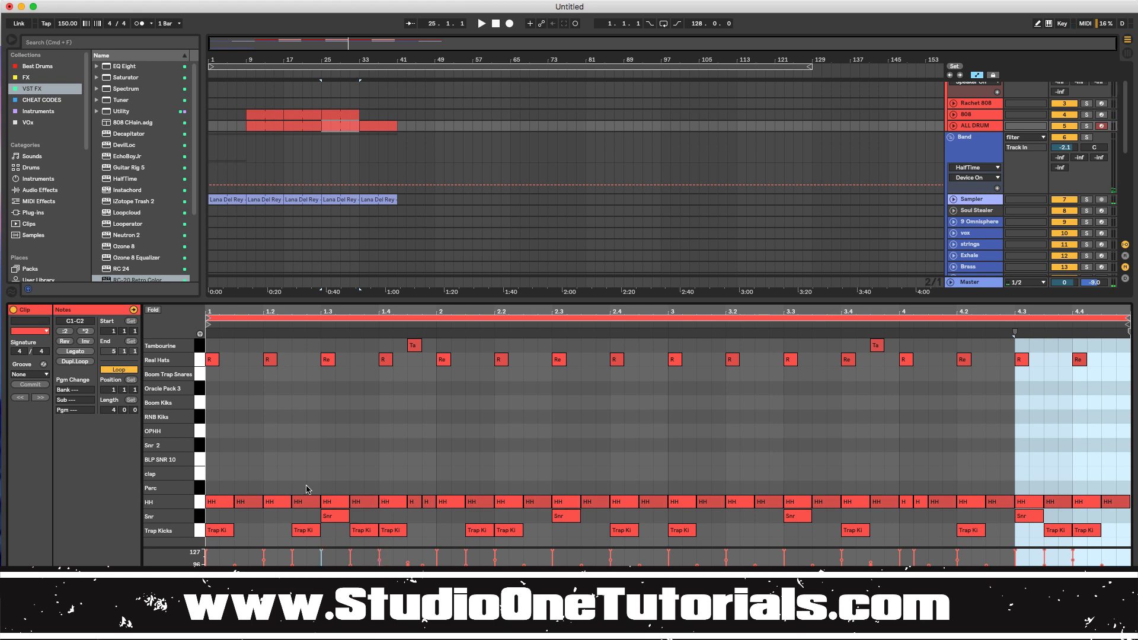
click(259, 507)
key(Delete)
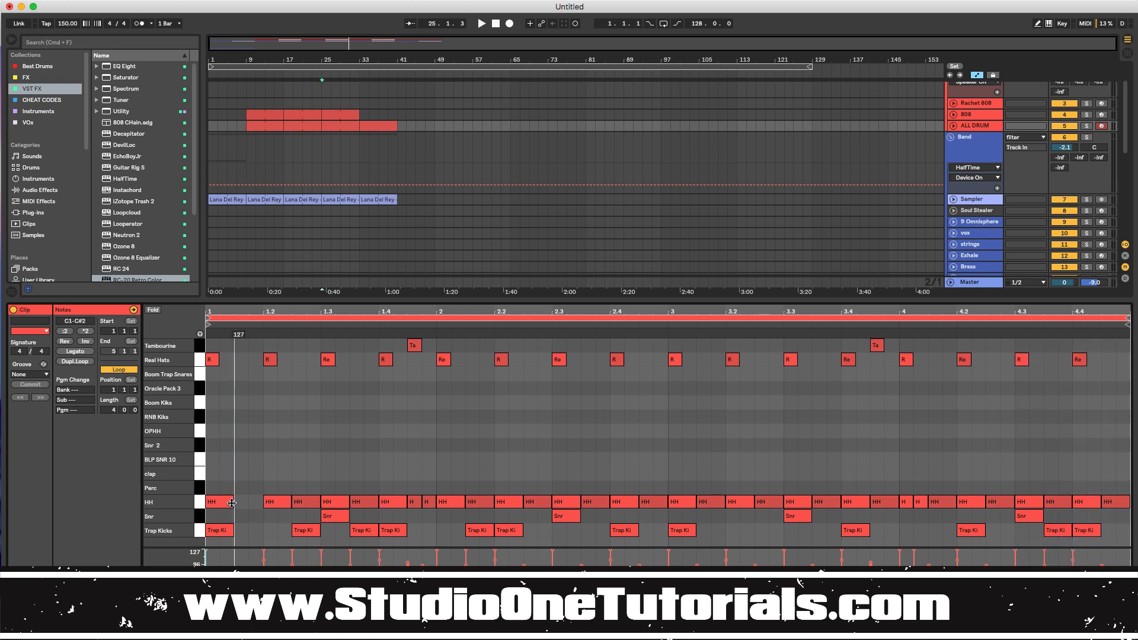
drag(231, 504, 212, 505)
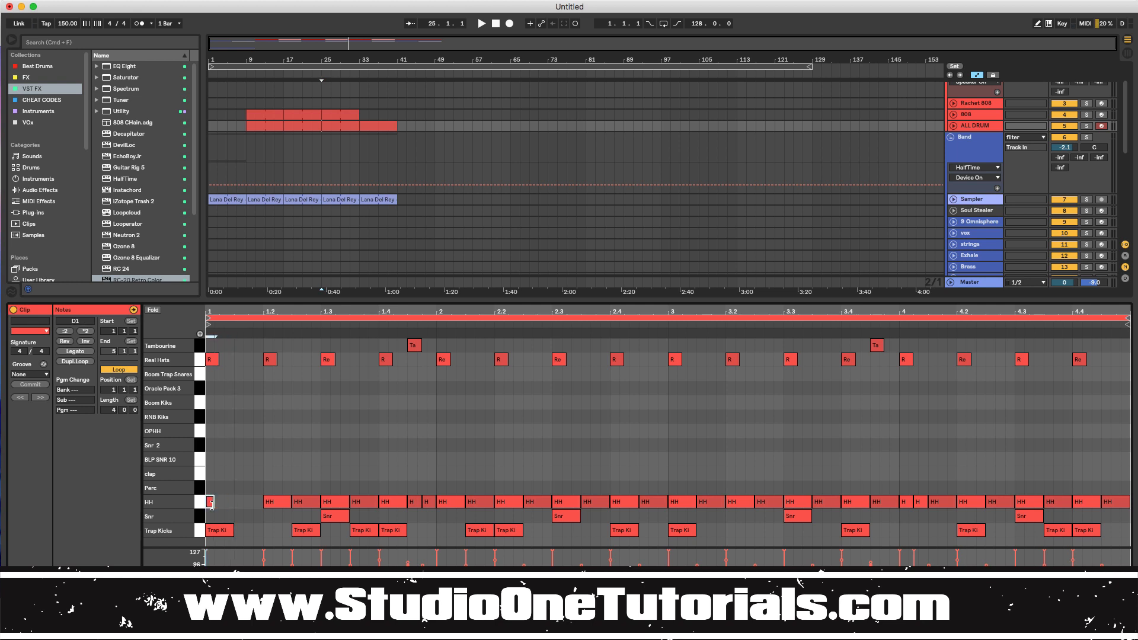
key(super+d)
key(super+d)
key(super+d)
key(super+d)
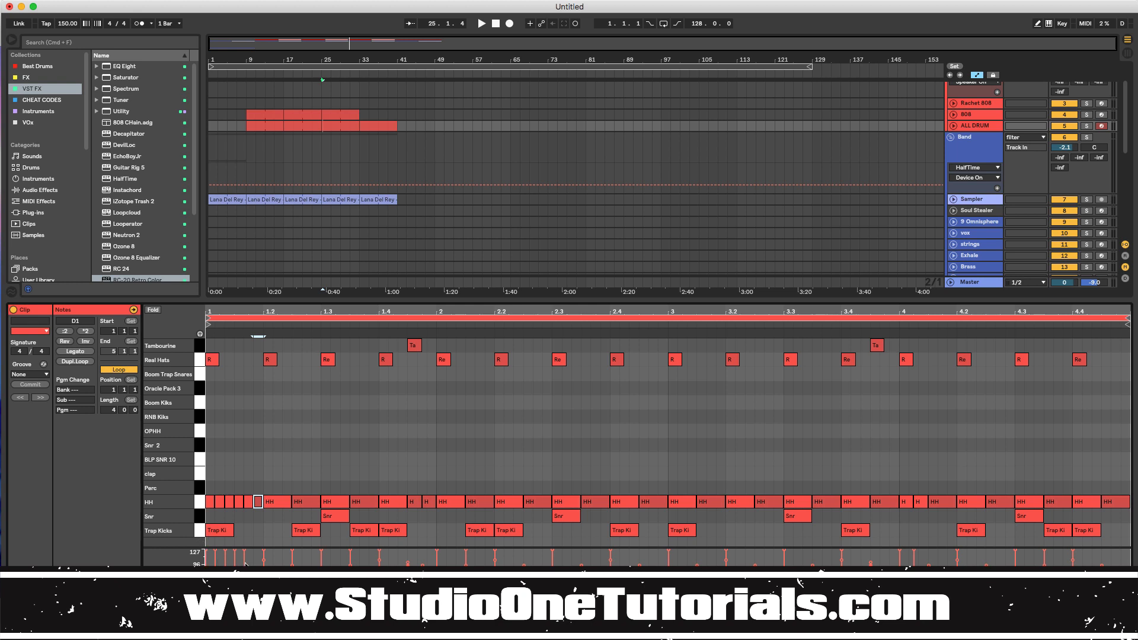
click(254, 527)
mouse_move(251, 513)
mouse_down()
mouse_move(244, 496)
mouse_move(207, 493)
mouse_up()
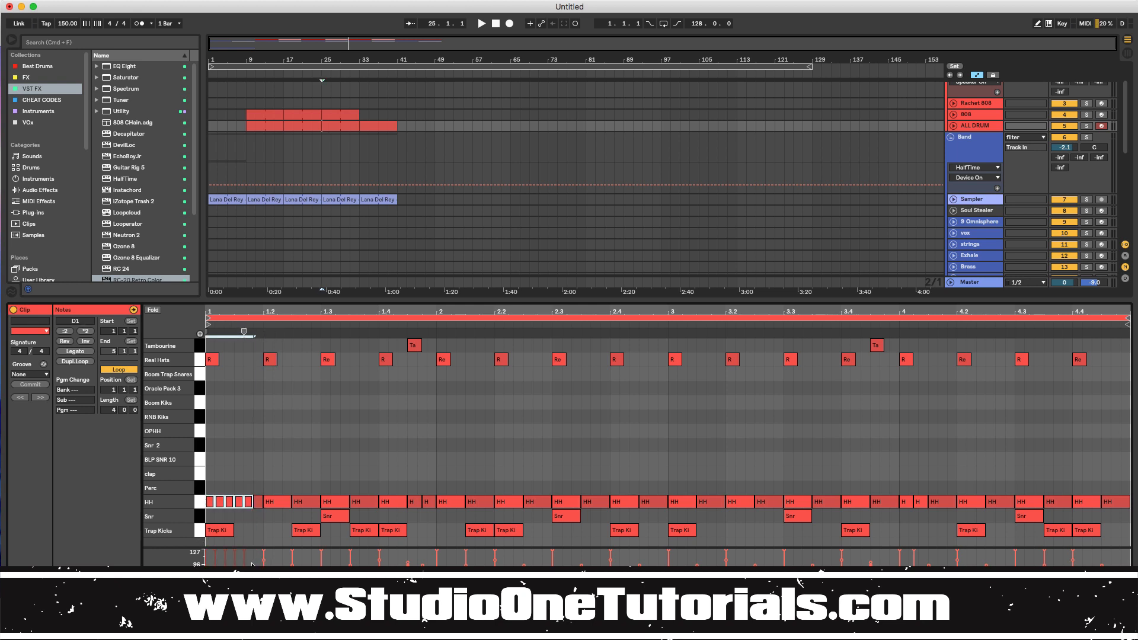
key(space)
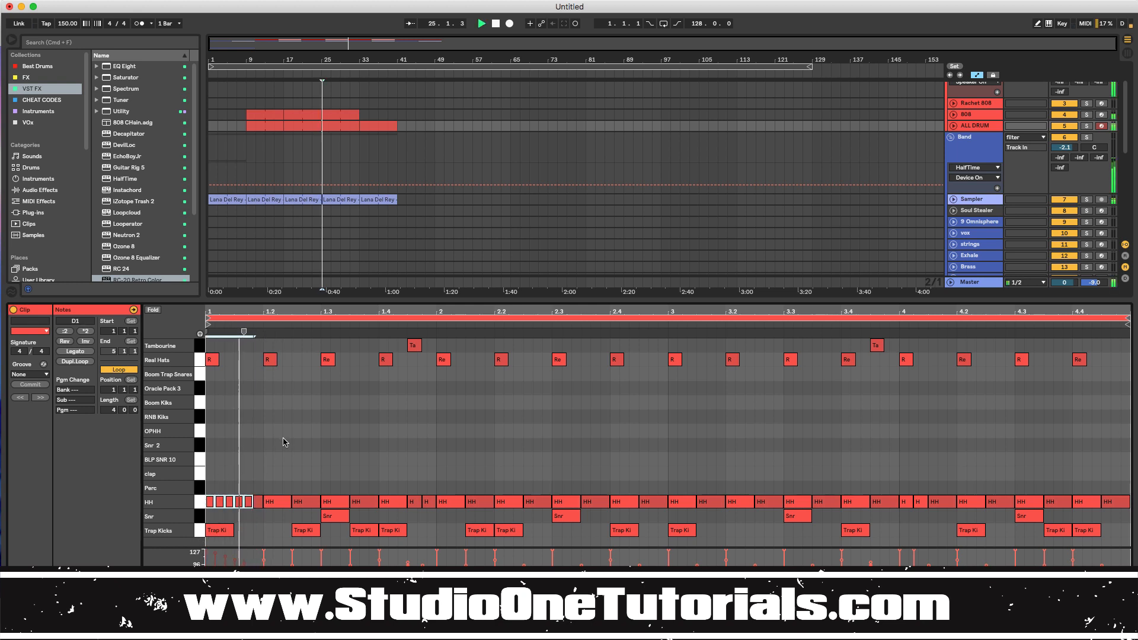
Step: Turn the HH note at 2.4 in the same clip into a roll of three short notes and audition it
click(634, 504)
key(space)
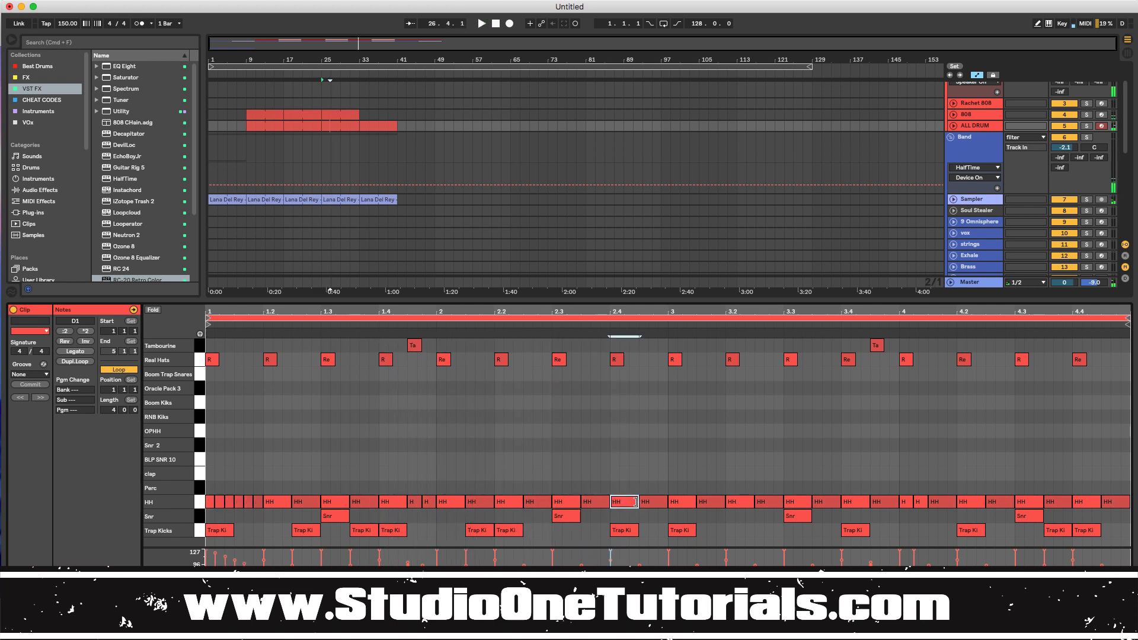
drag(634, 502, 619, 502)
drag(616, 487, 627, 502)
key(space)
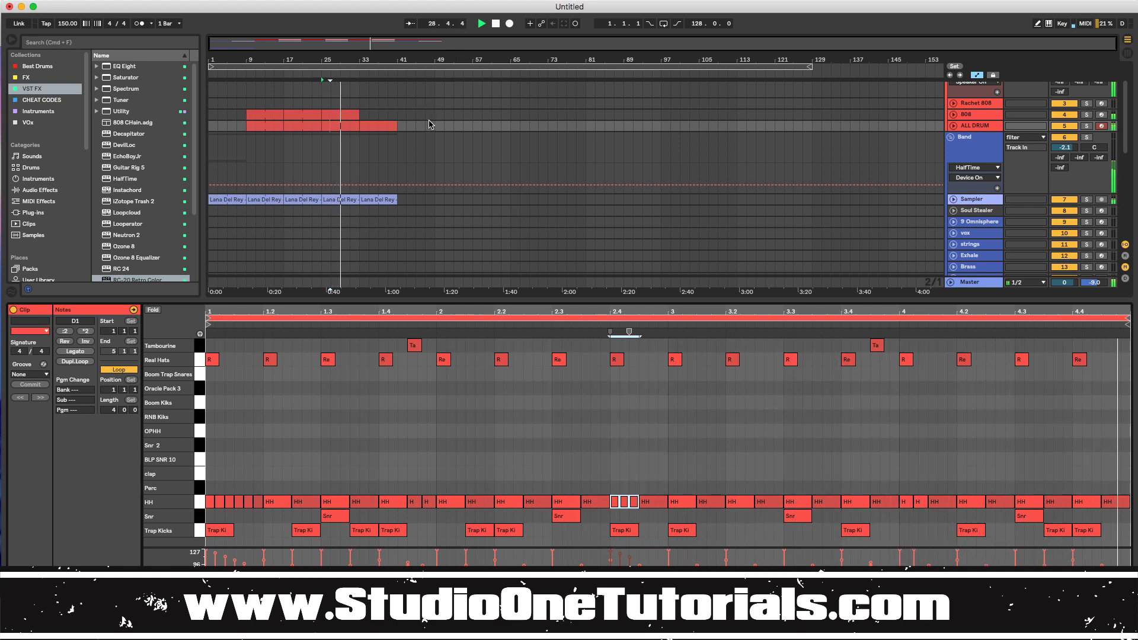
click(463, 115)
key(space)
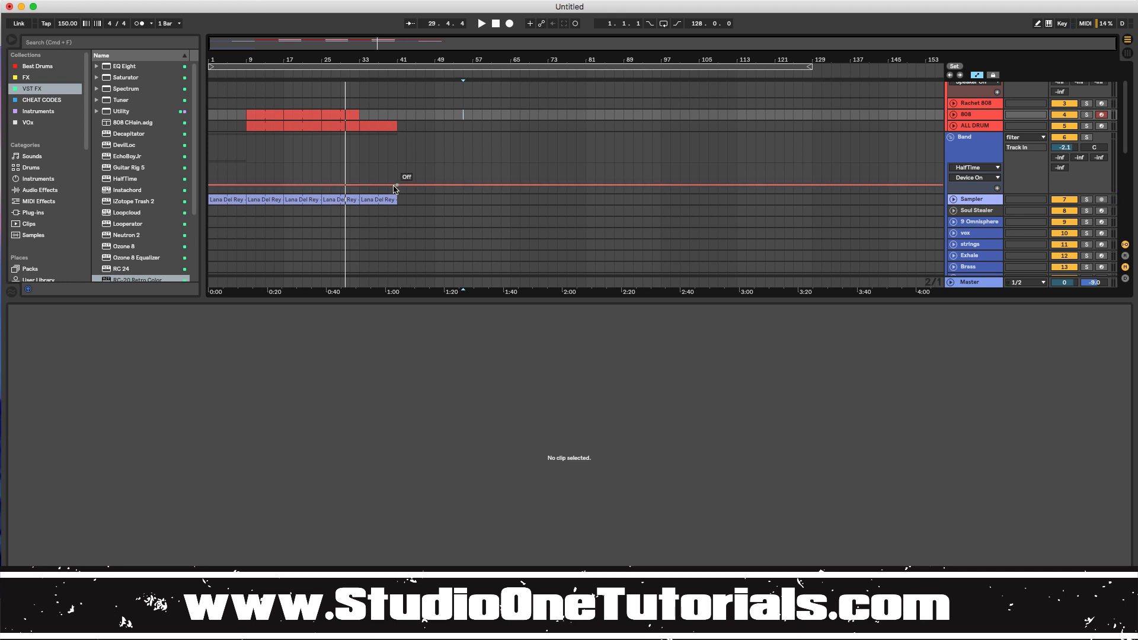
Step: Move the reversed half-time clips from bar 33 to bar 69, duplicate the bar 25 section to bar 33 and play from bar 9
drag(407, 228, 549, 129)
drag(386, 236, 386, 270)
drag(363, 219, 322, 116)
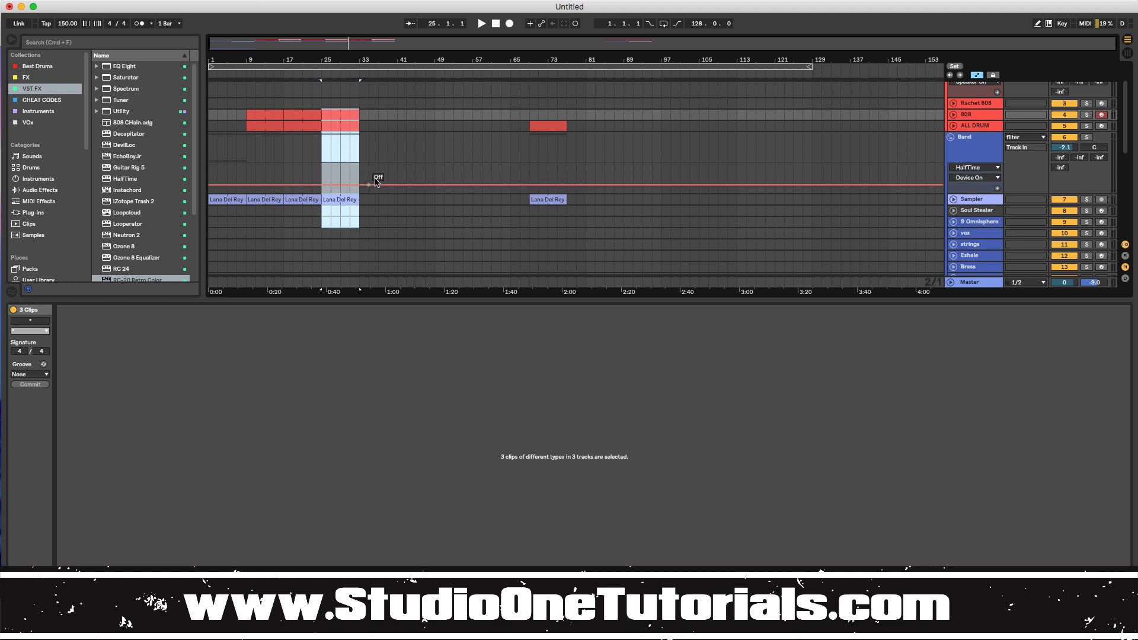
key(ctrl+d)
click(445, 126)
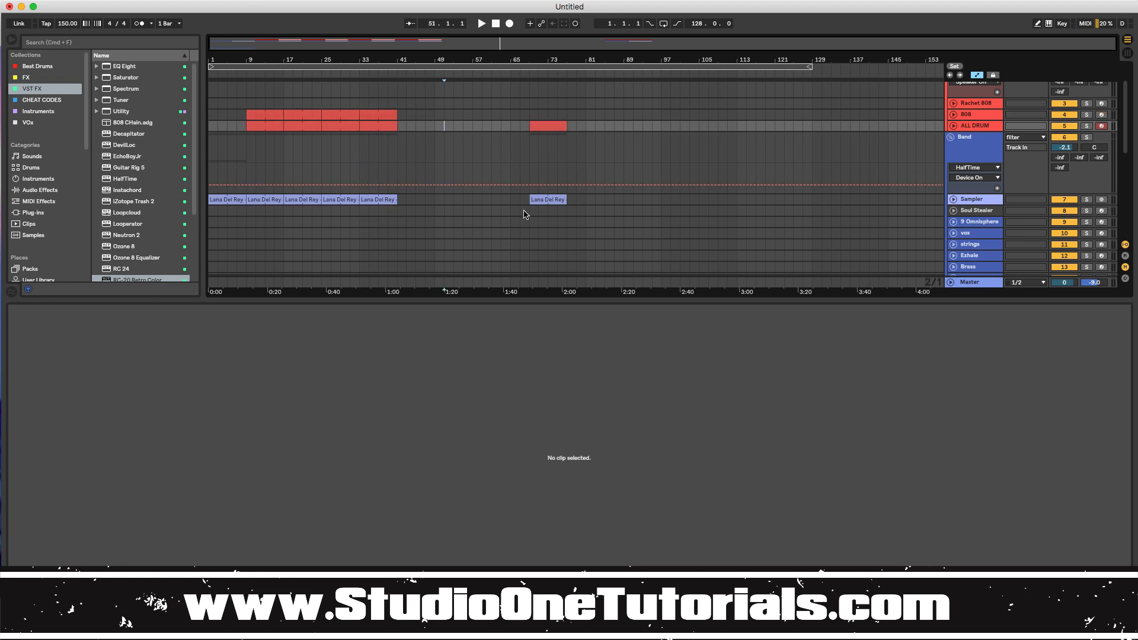
click(247, 76)
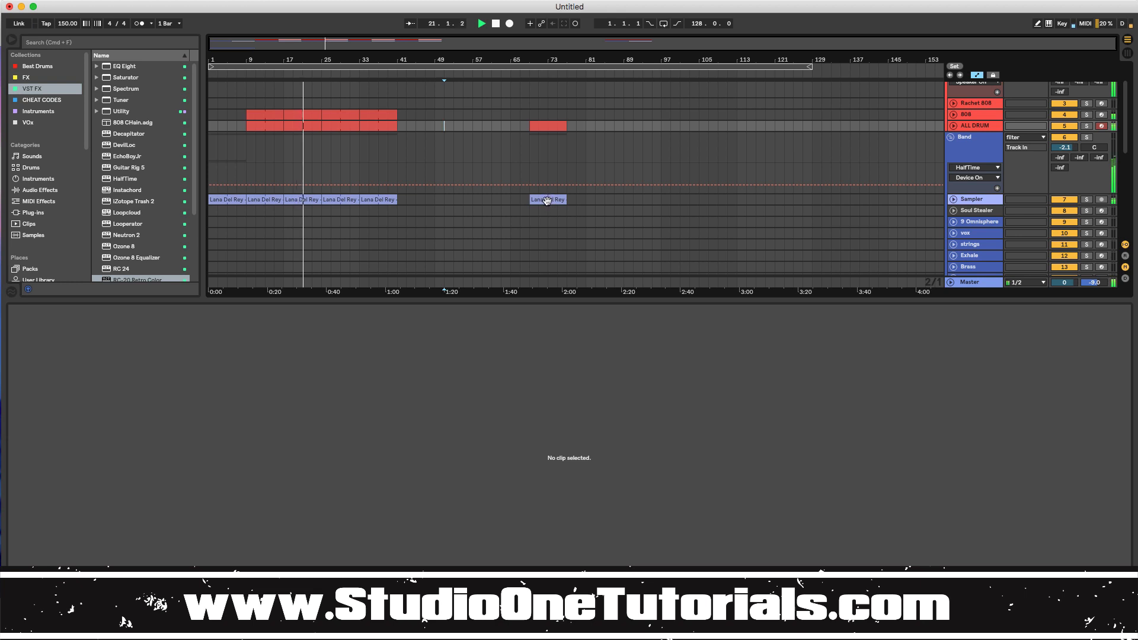
Step: Copy the reversed Lana Del Rey clip to bar 41 and move the original with its half-time ALL DRUM clip to bar 49
drag(550, 202, 423, 205)
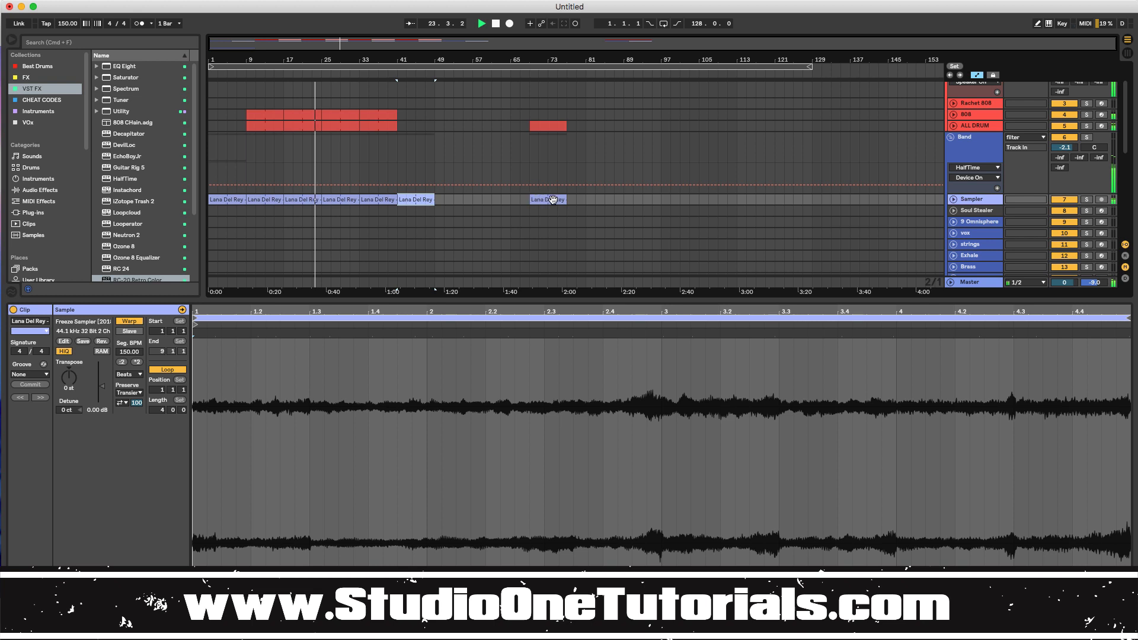
drag(531, 199, 464, 205)
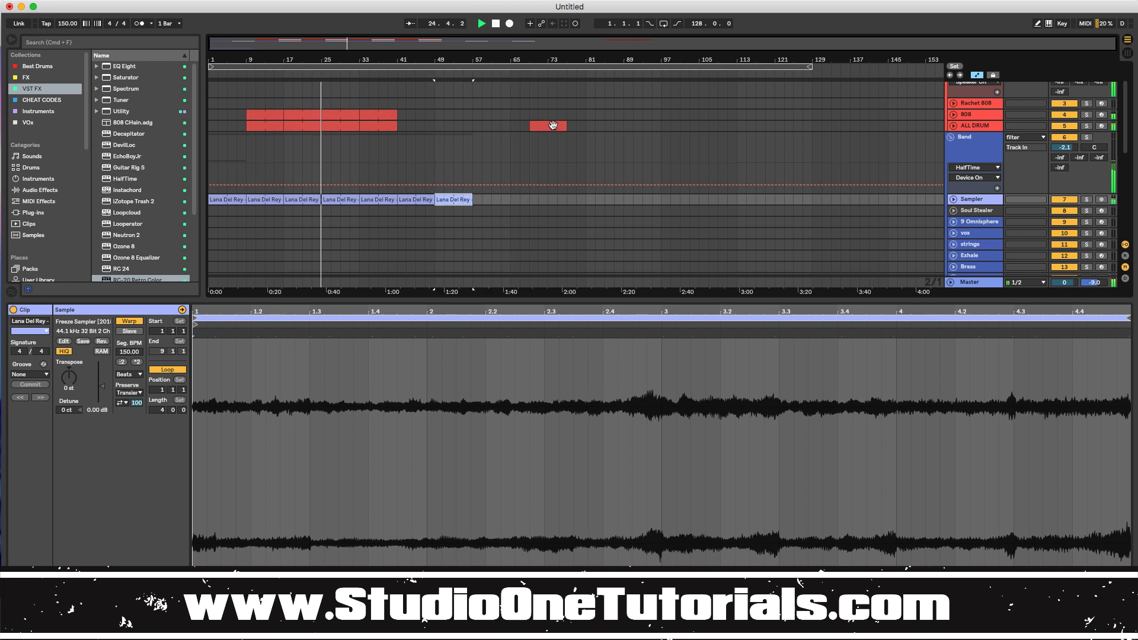
drag(537, 126, 460, 127)
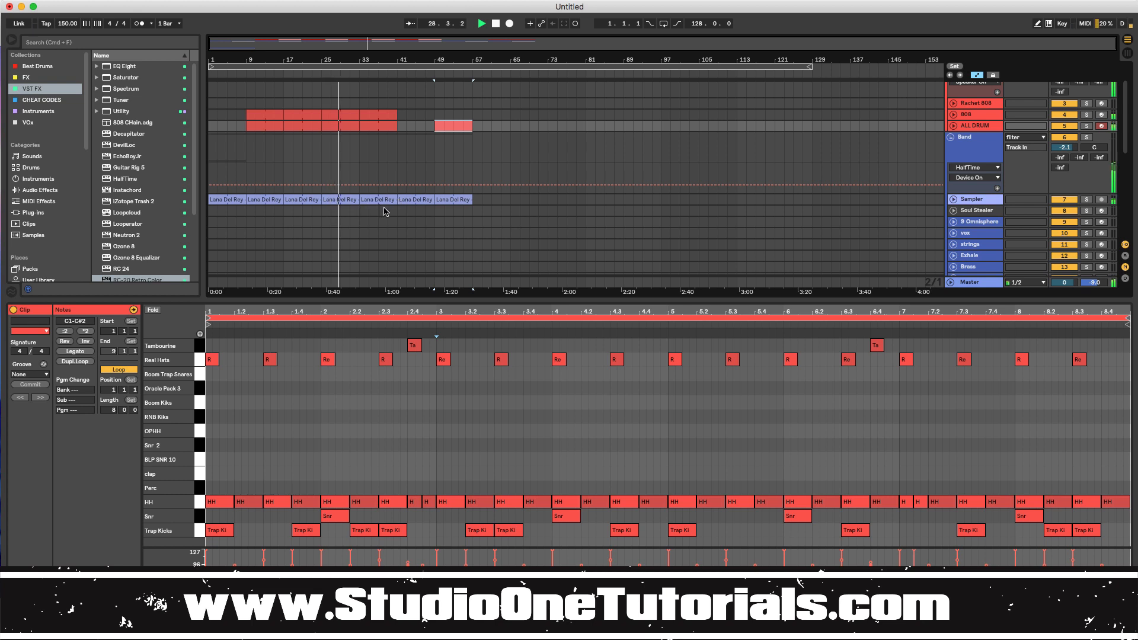
Step: Delete the clips between bars 33 and 41, shift the reversed section back to start at bar 33 and audition the transition
drag(386, 209, 369, 116)
click(398, 220)
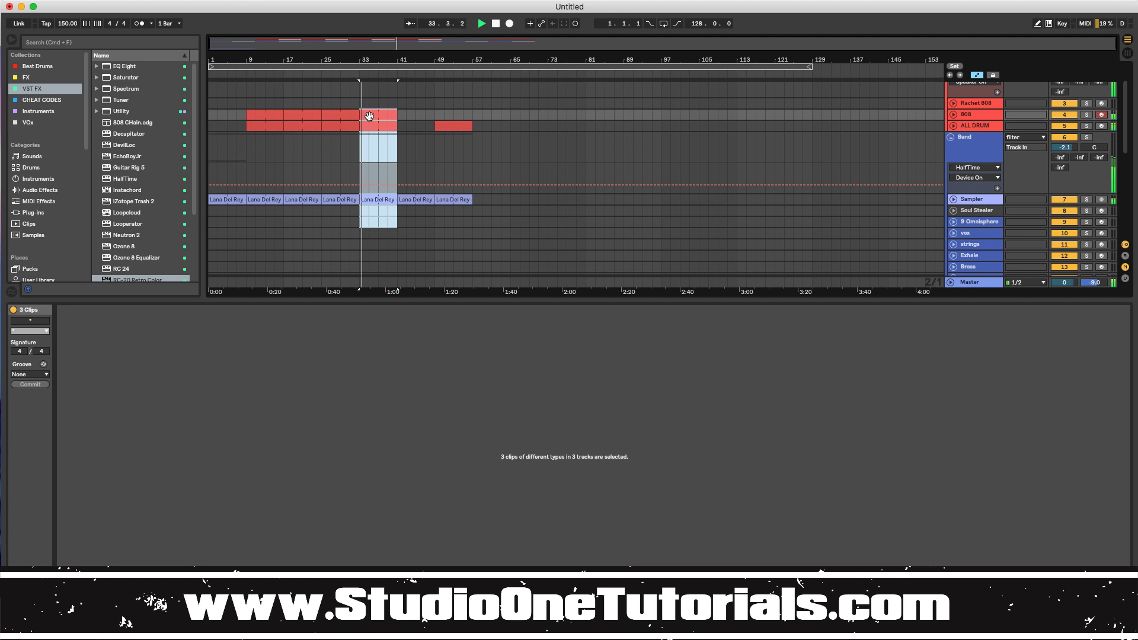
key(Delete)
drag(519, 212, 395, 125)
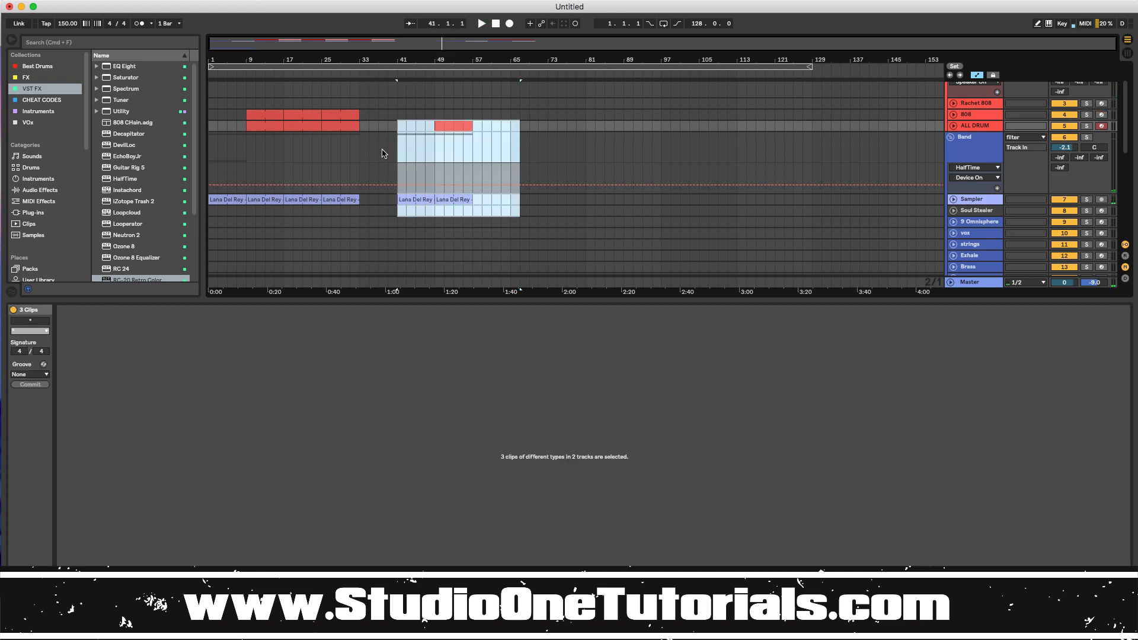
drag(409, 201, 372, 204)
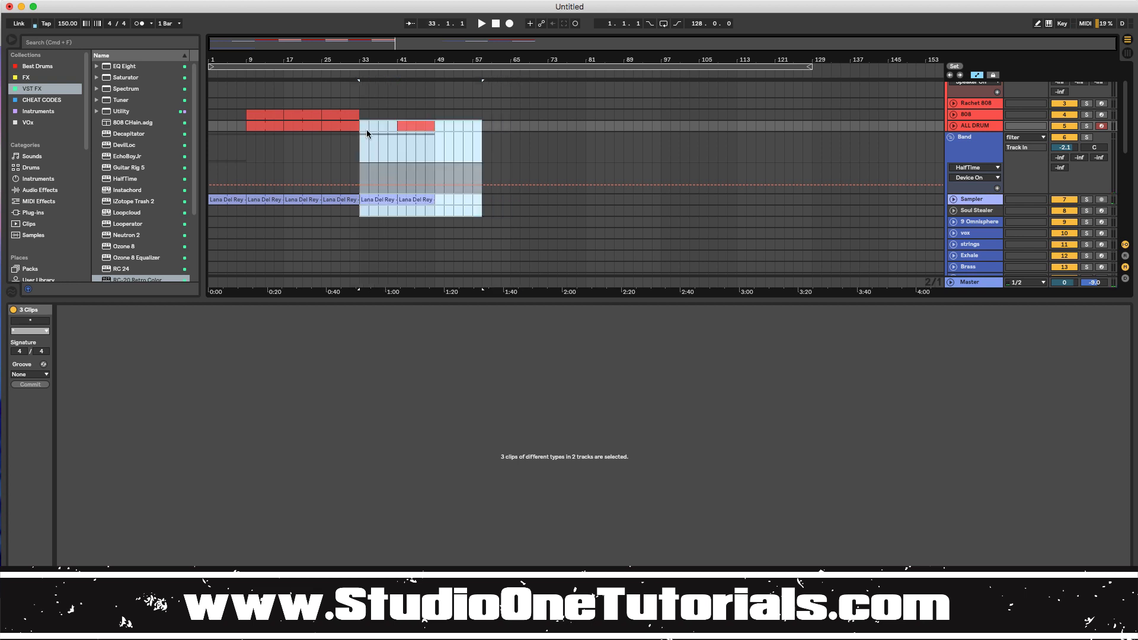
click(346, 74)
click(539, 125)
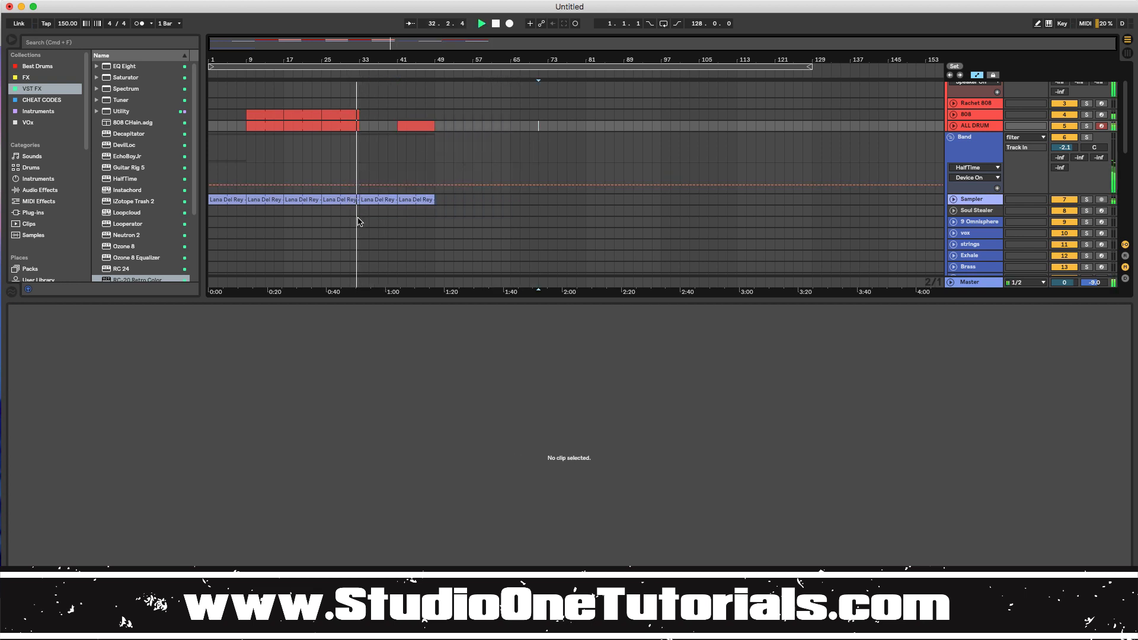
Step: Copy the three clips of the bar 25 section to bar 41, moving the half-time drum and reversed sample clips out to bar 97
drag(358, 222, 452, 118)
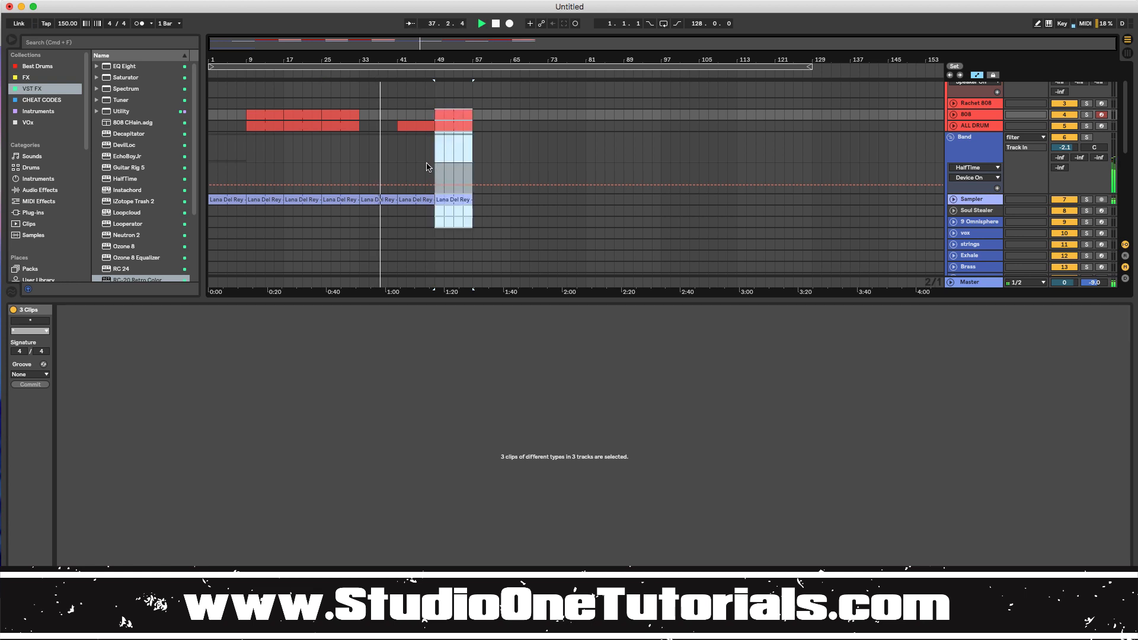
drag(427, 214, 484, 121)
drag(472, 221, 528, 222)
drag(489, 126, 679, 127)
Step: Copy the 808, ALL DRUM and Lana Del Rey clips of bars 9 to 33 to bar 49
drag(284, 219, 256, 111)
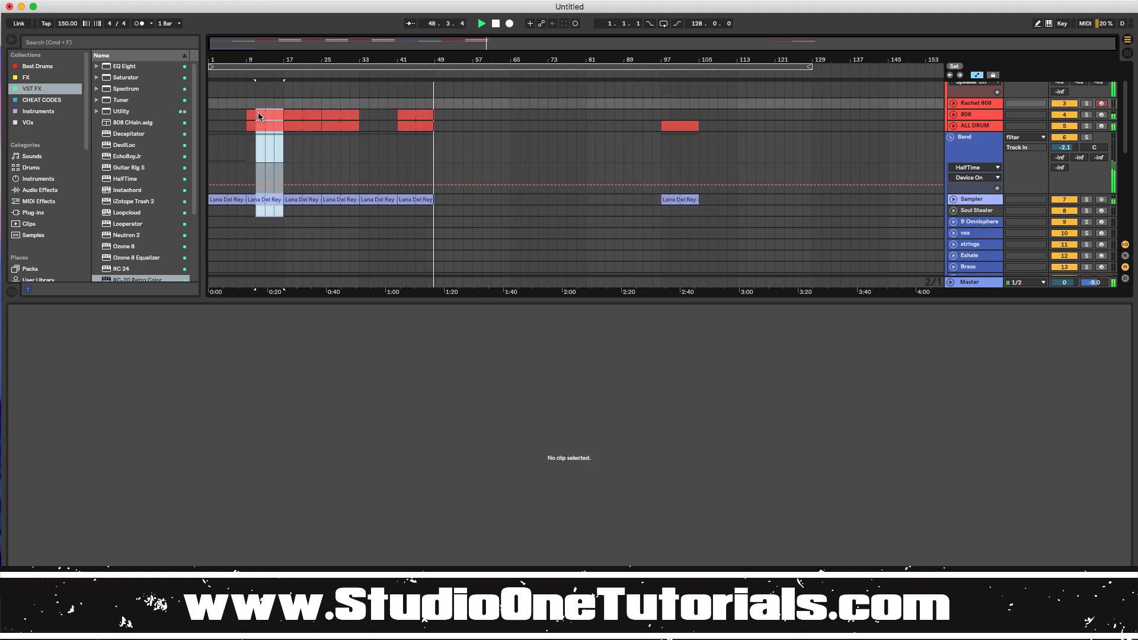
drag(358, 218, 436, 96)
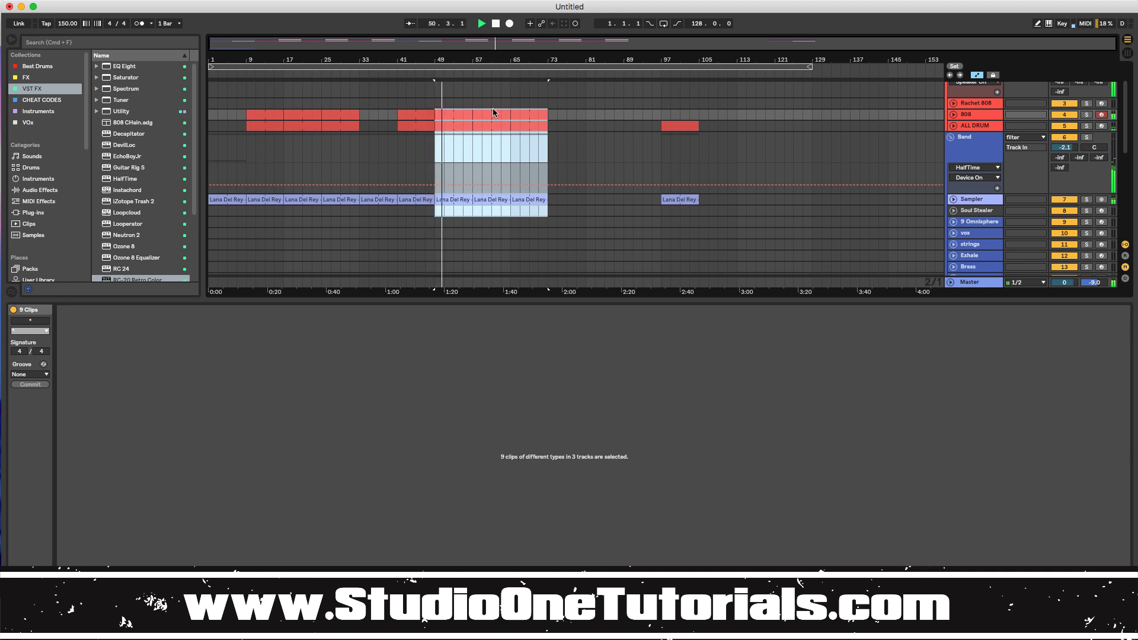
click(585, 175)
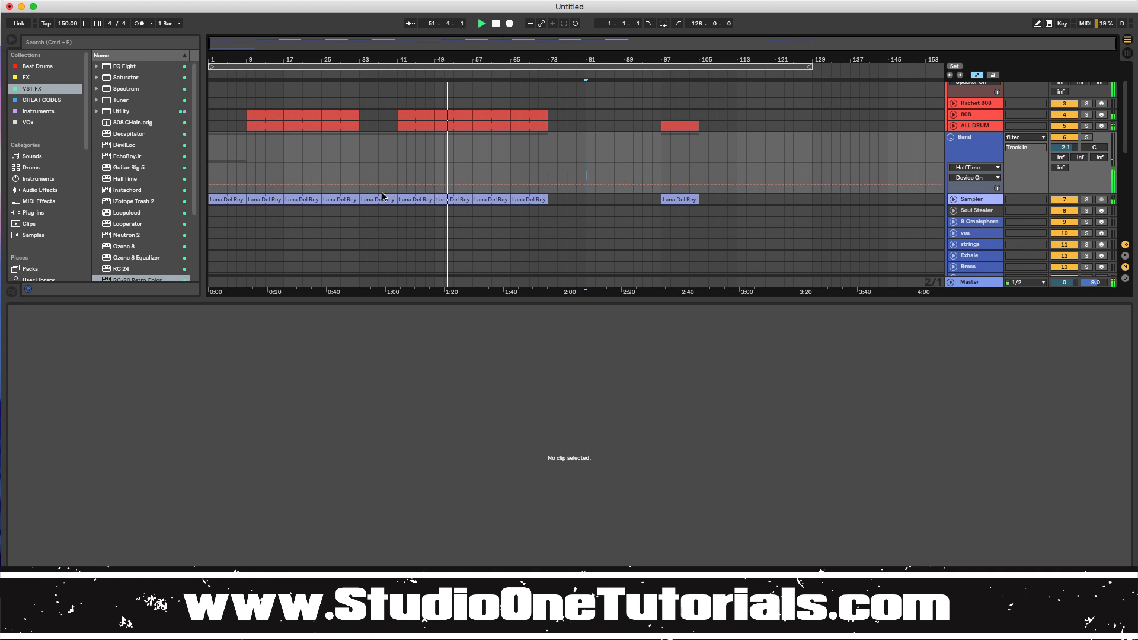
Step: Copy the reversed Lana Del Rey clip from bar 33 to bar 73, and place the half-time section at bars 81 and 89
drag(382, 197, 577, 205)
click(680, 148)
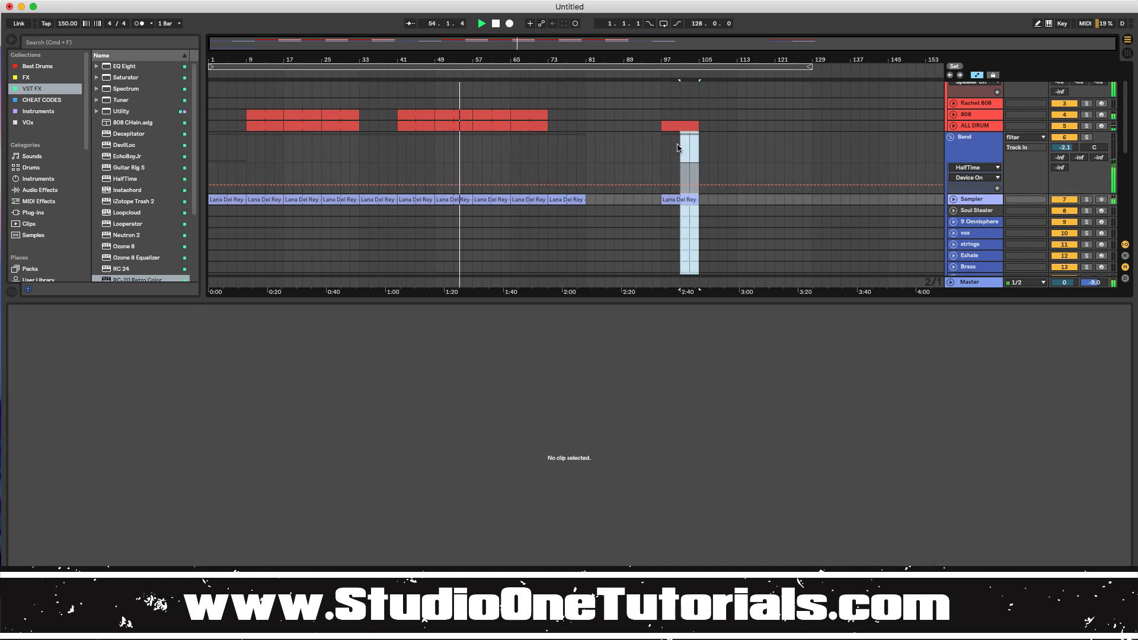
click(737, 178)
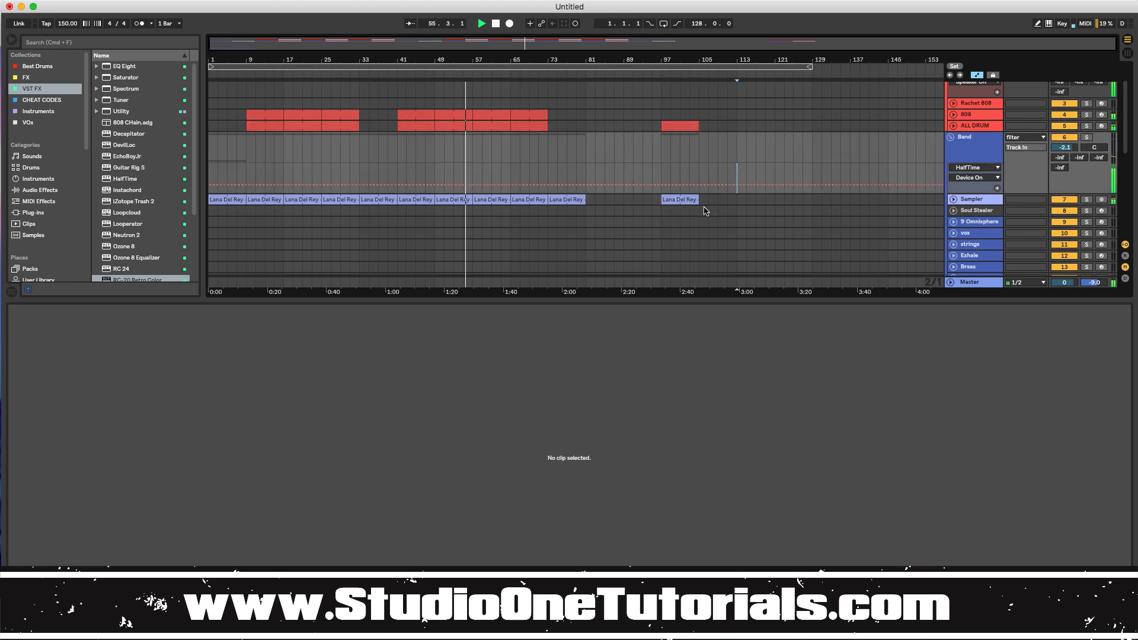
drag(704, 210, 602, 133)
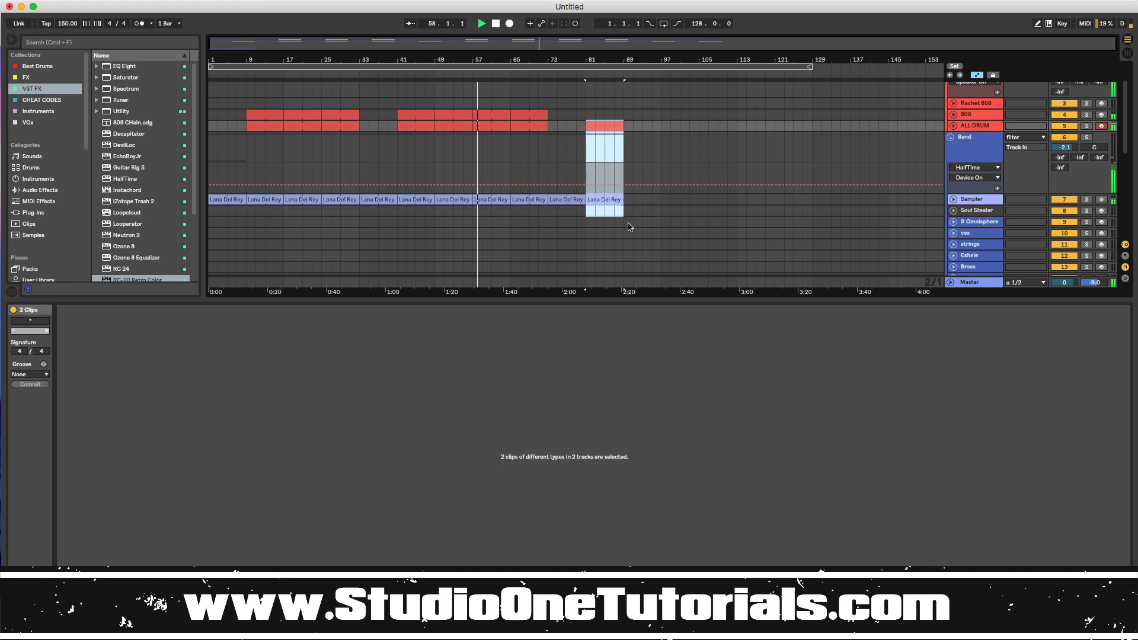
drag(629, 223, 641, 130)
click(700, 117)
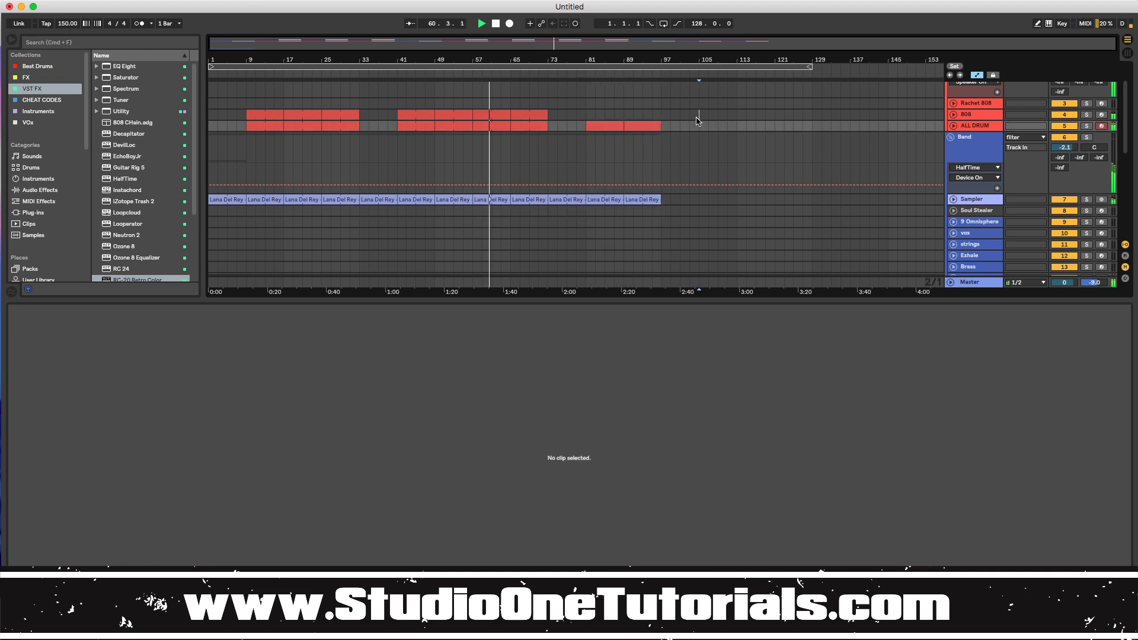
Step: Build an 808 part at bar 89 from a copy of the half-time ALL DRUM clip, keeping only its C1 notes raised to C3
click(645, 128)
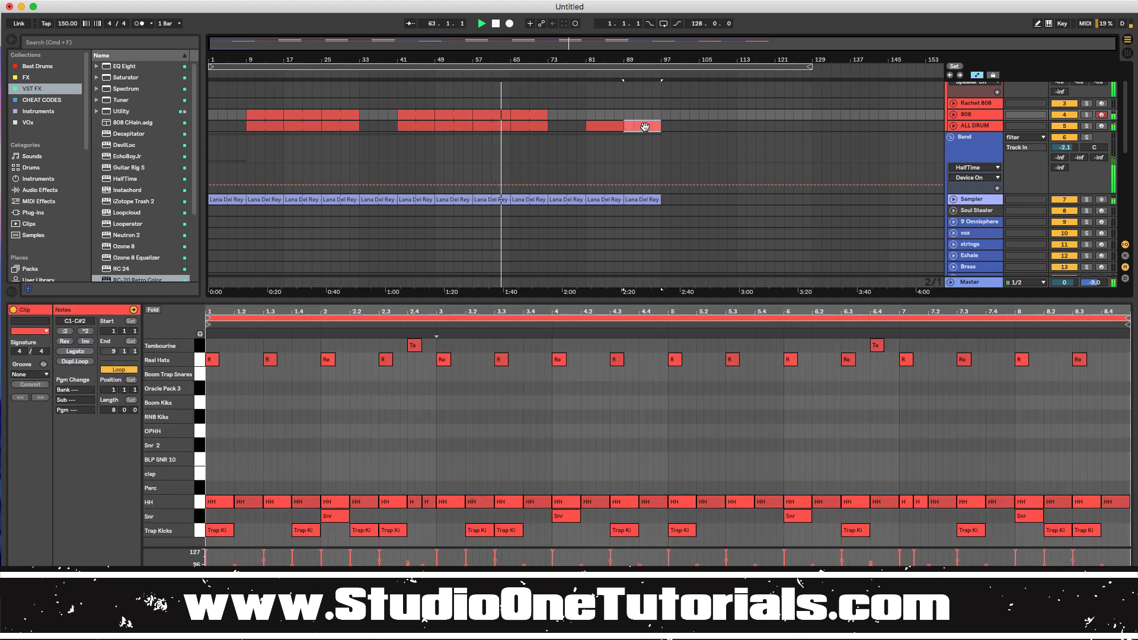
drag(645, 128, 643, 117)
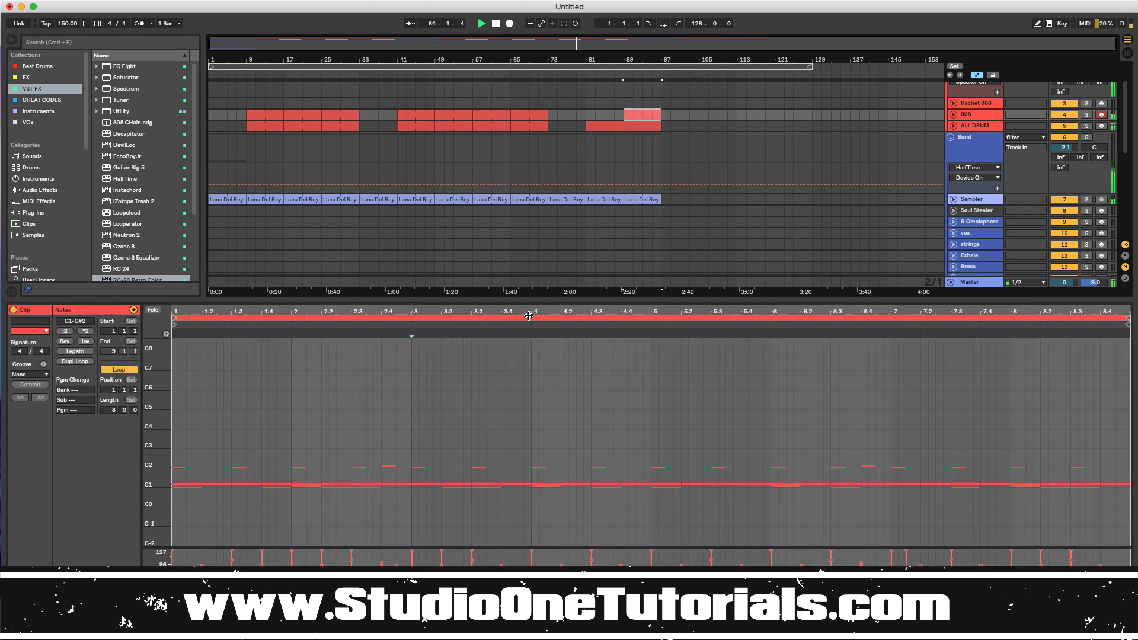
drag(180, 455, 141, 439)
key(Delete)
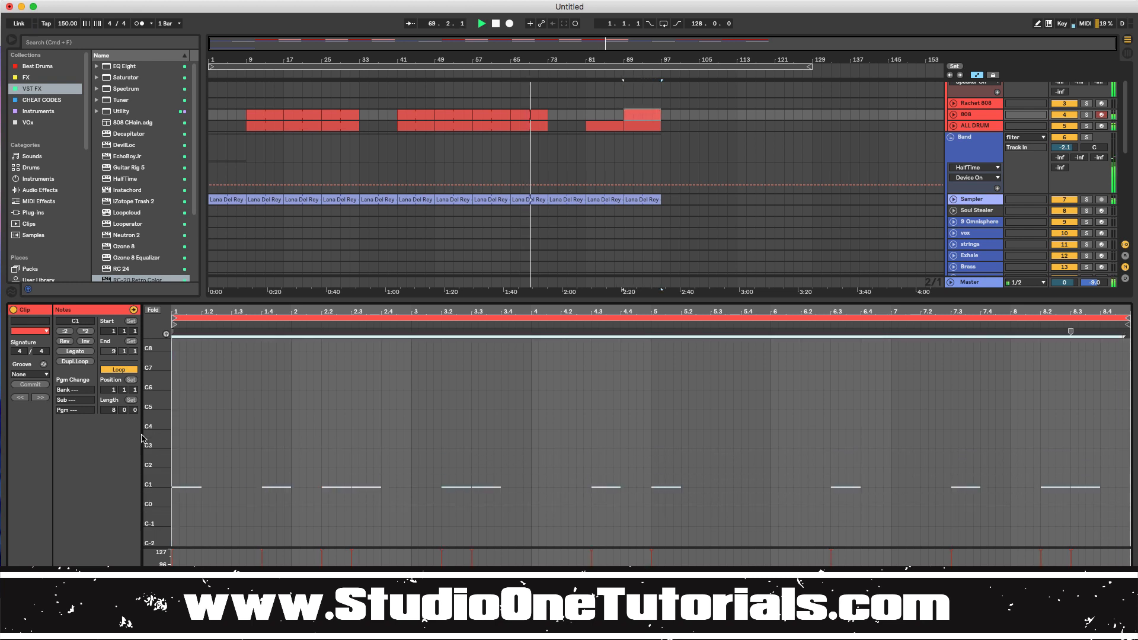
key(shift+Up)
key(shift+Up)
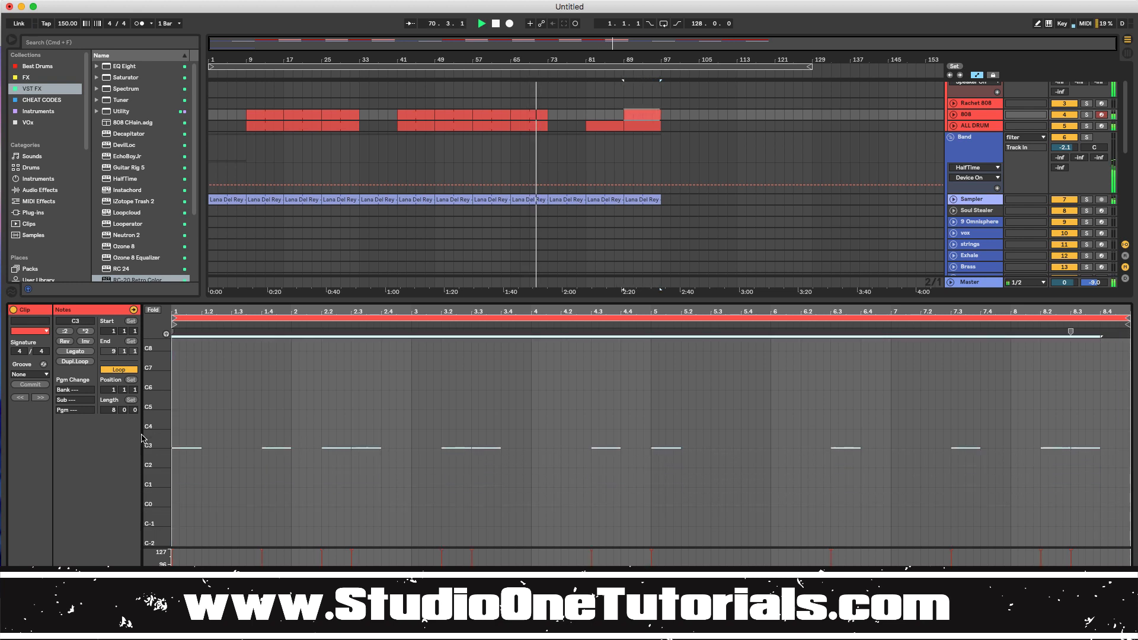
Step: Apply Legato to the C3 notes of the bar 89 808 clip so each note extends to the next one
drag(141, 439, 294, 410)
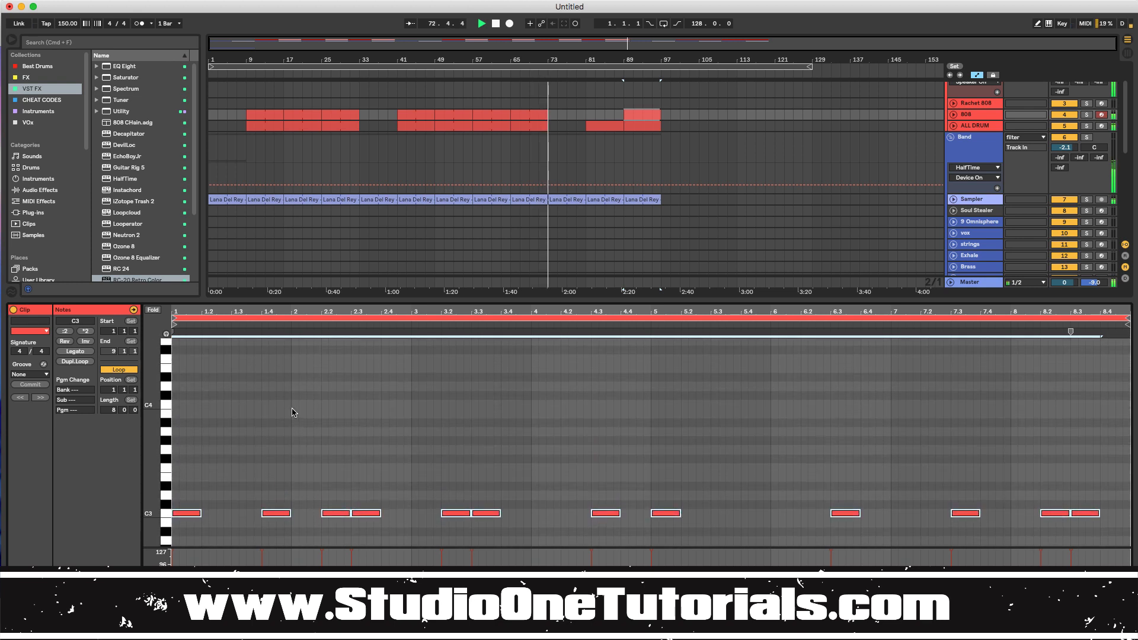
click(644, 116)
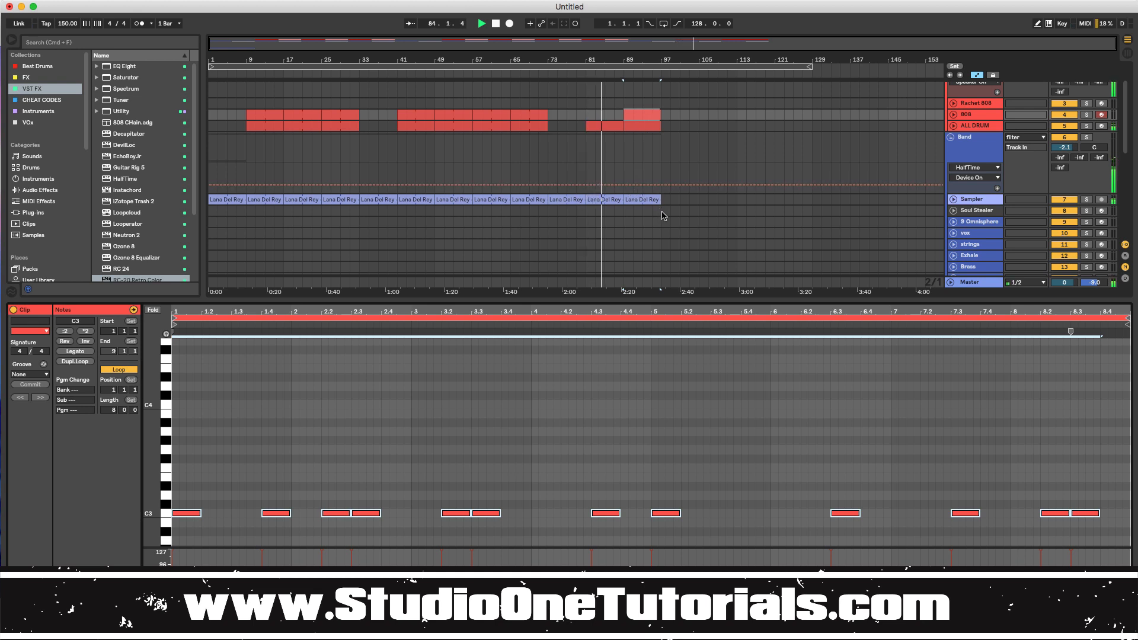
click(667, 127)
click(638, 126)
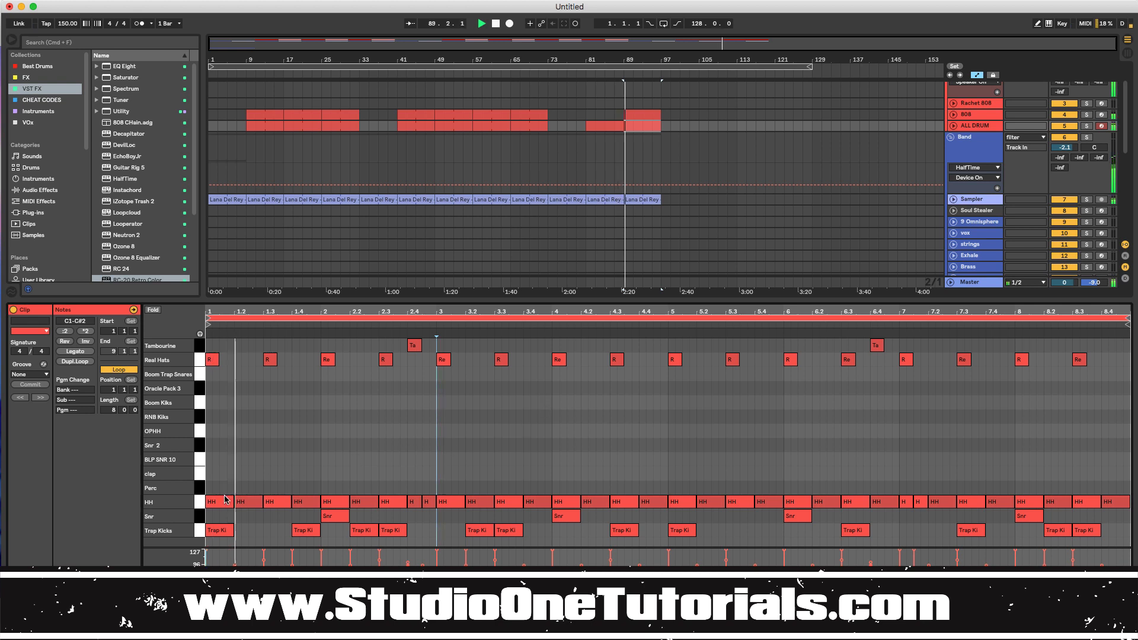
click(642, 115)
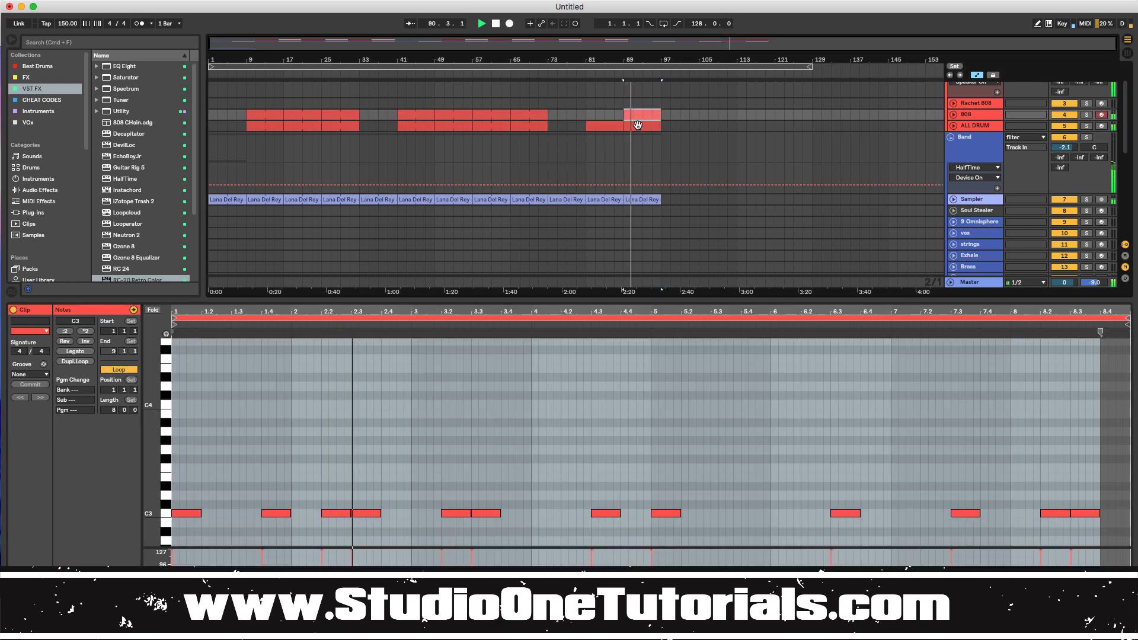
click(84, 351)
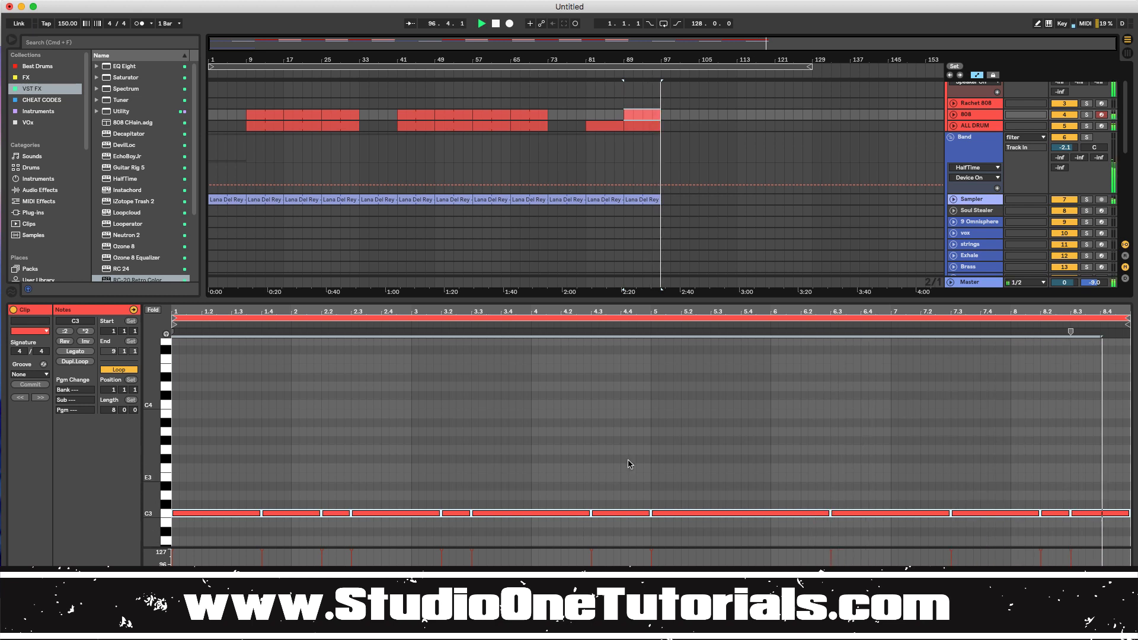
Step: Raise the note near 8.2 in the 808 clip one octave to C4 and play the section from bar 89
drag(817, 468, 1062, 476)
click(1056, 495)
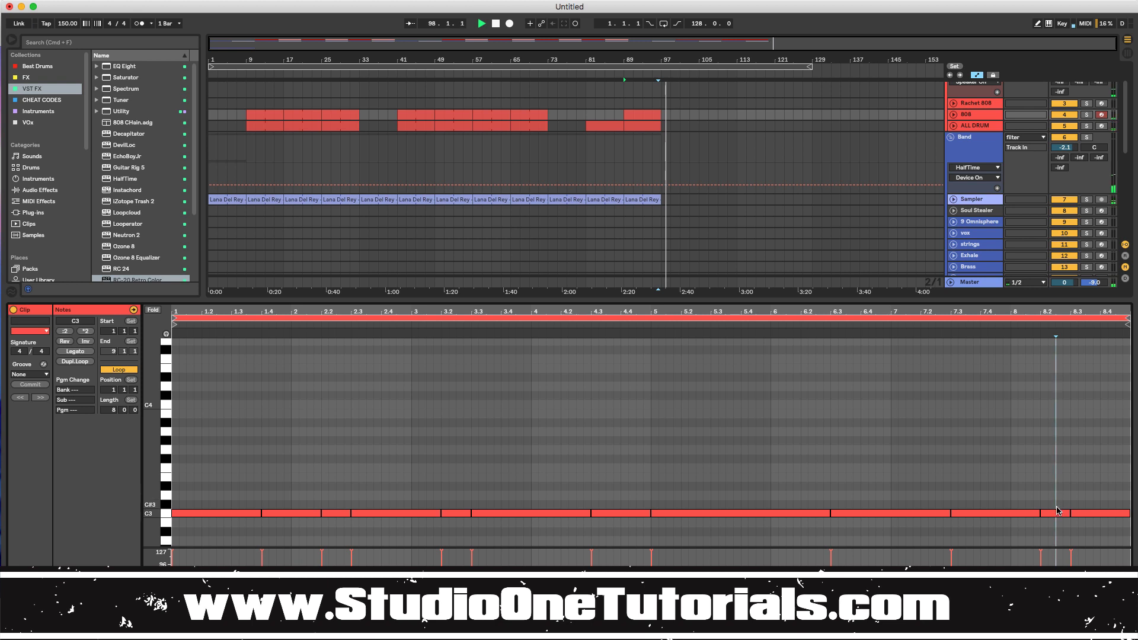
click(1057, 515)
key(shift+Up)
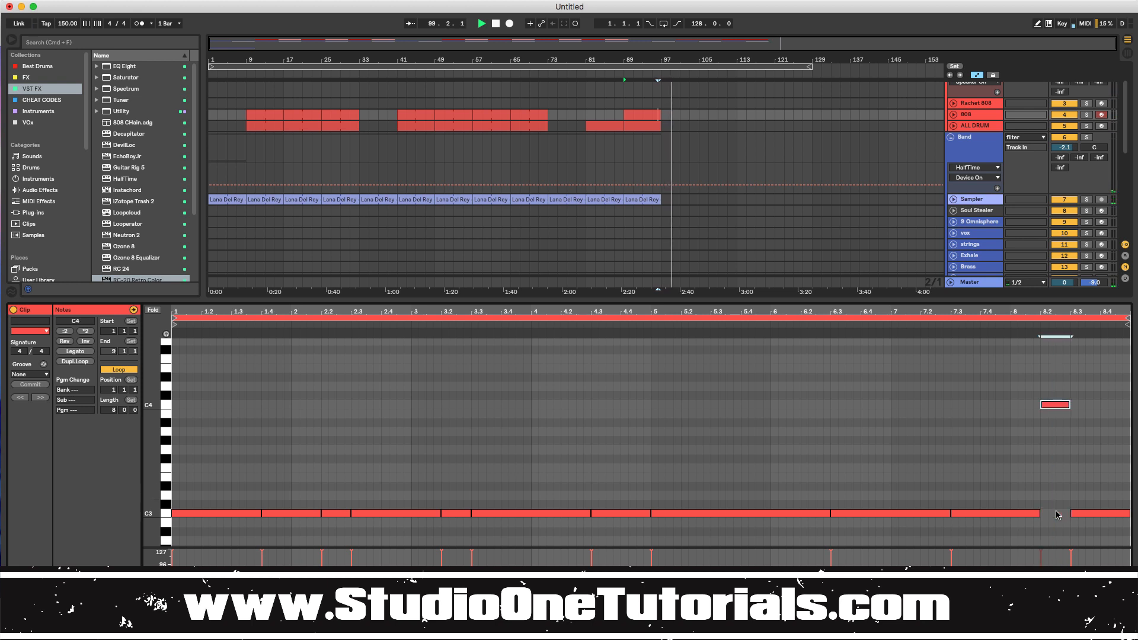
click(623, 88)
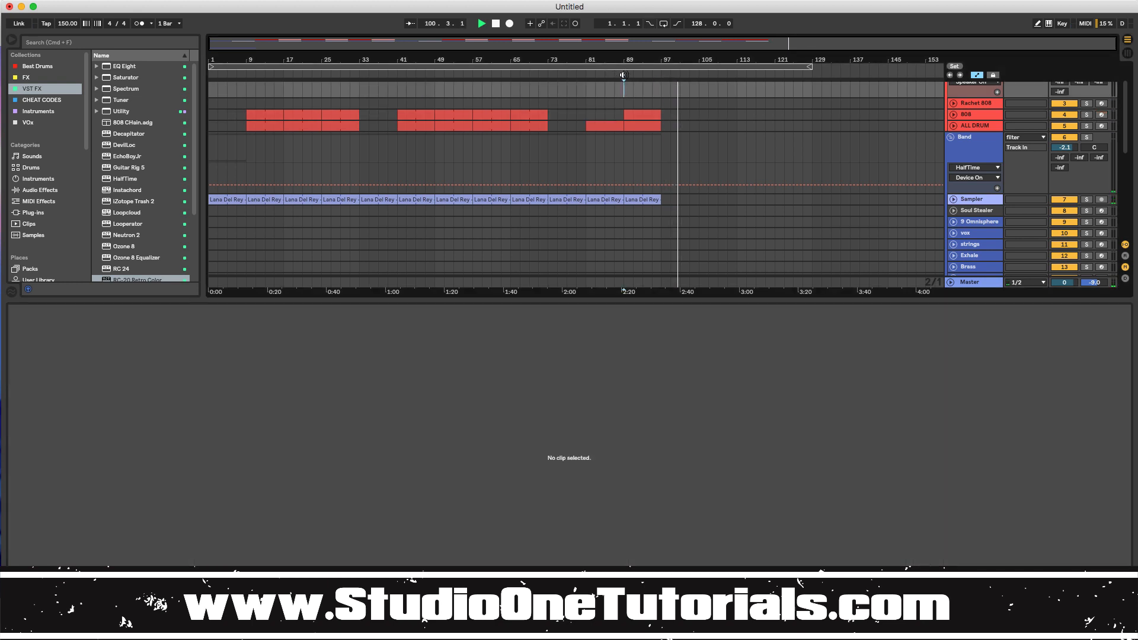
Step: Duplicate the 808, ALL DRUM and Lana Del Rey clips of the bar 89 section to bar 97
drag(679, 227, 629, 117)
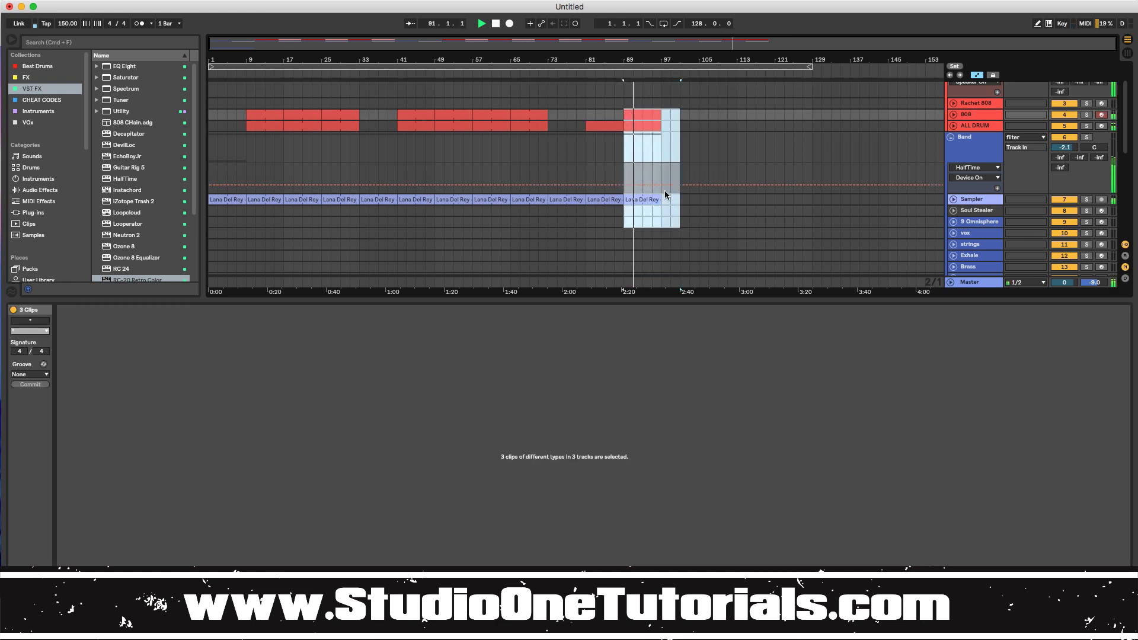
key(super+d)
drag(700, 114, 684, 116)
click(753, 139)
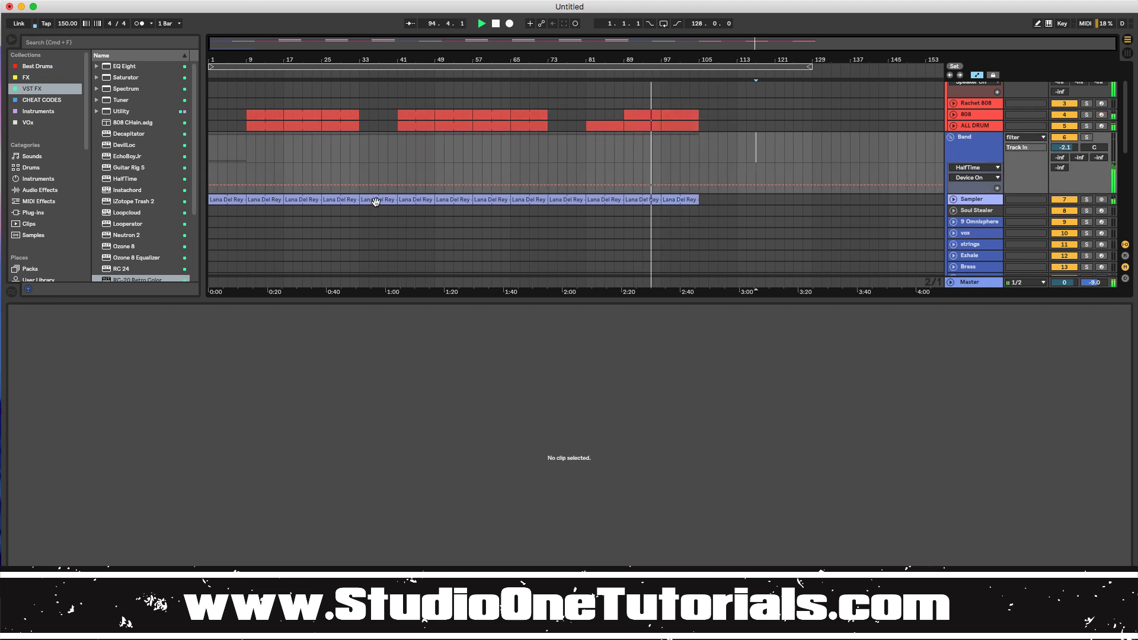
Step: Copy the reversed Lana Del Rey clip from bar 33 to bar 105, and the clips of bars 41 to 57 to bar 113
drag(375, 202, 721, 206)
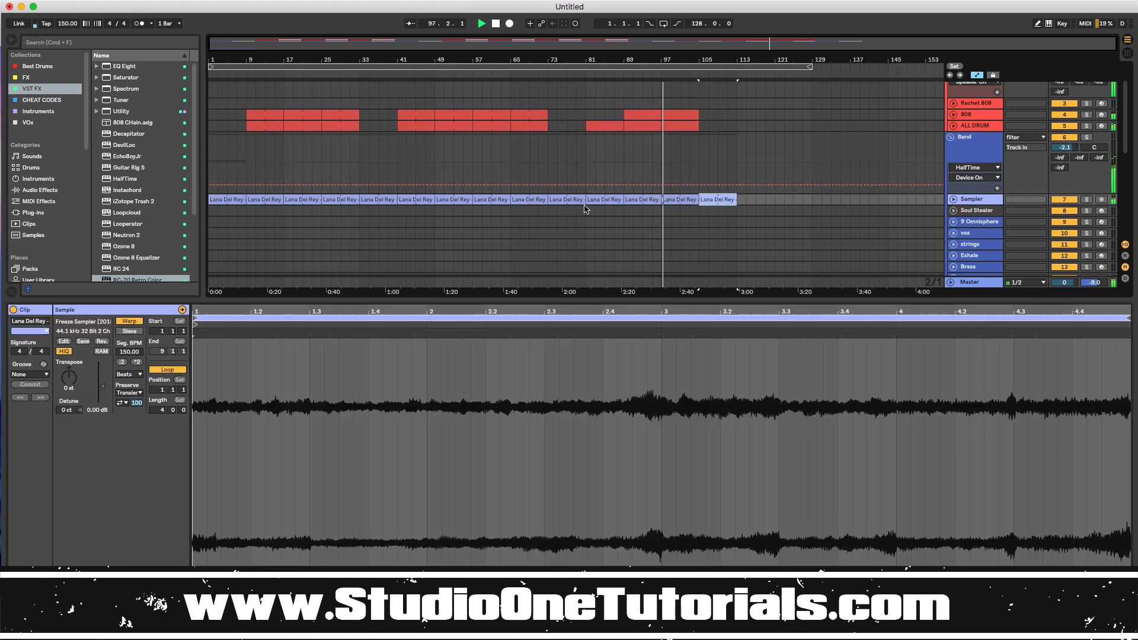
drag(471, 214, 397, 116)
drag(410, 195, 748, 198)
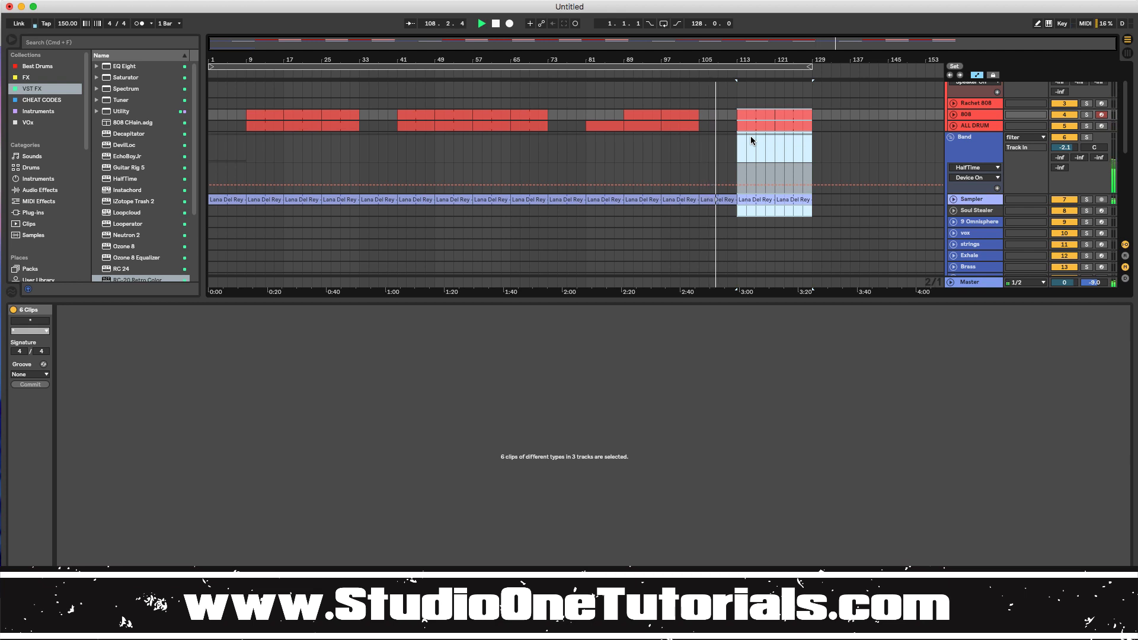
Step: Automate HalfTime's Device On parameter on the Band track so it is on from bar 105 to 113, and play that section
click(997, 168)
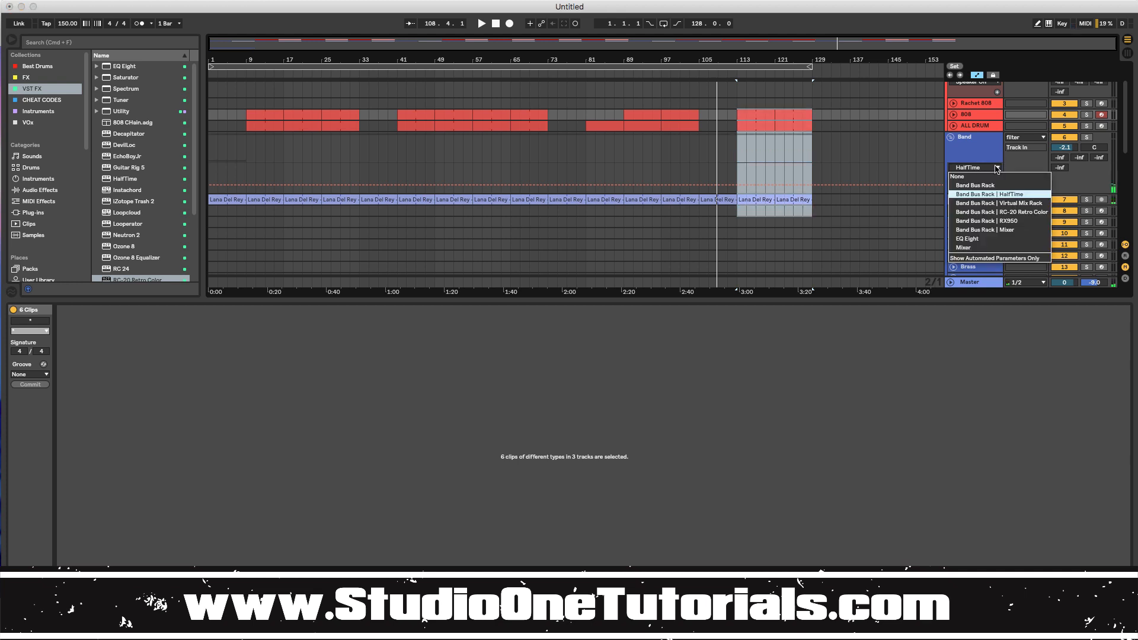
click(1002, 194)
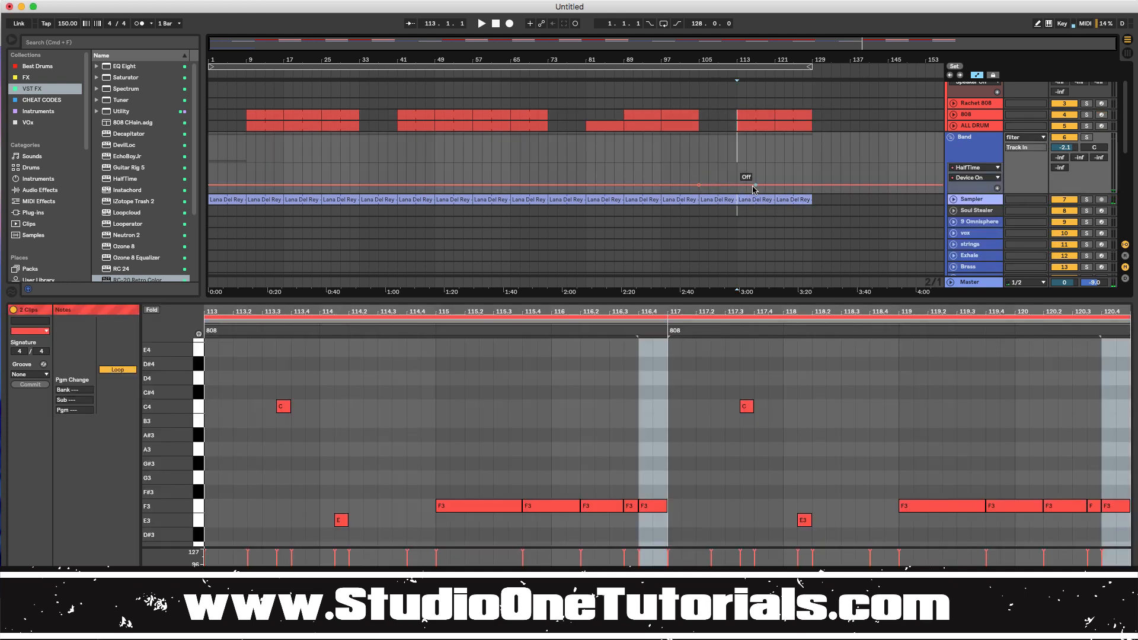
click(741, 184)
drag(728, 186, 724, 170)
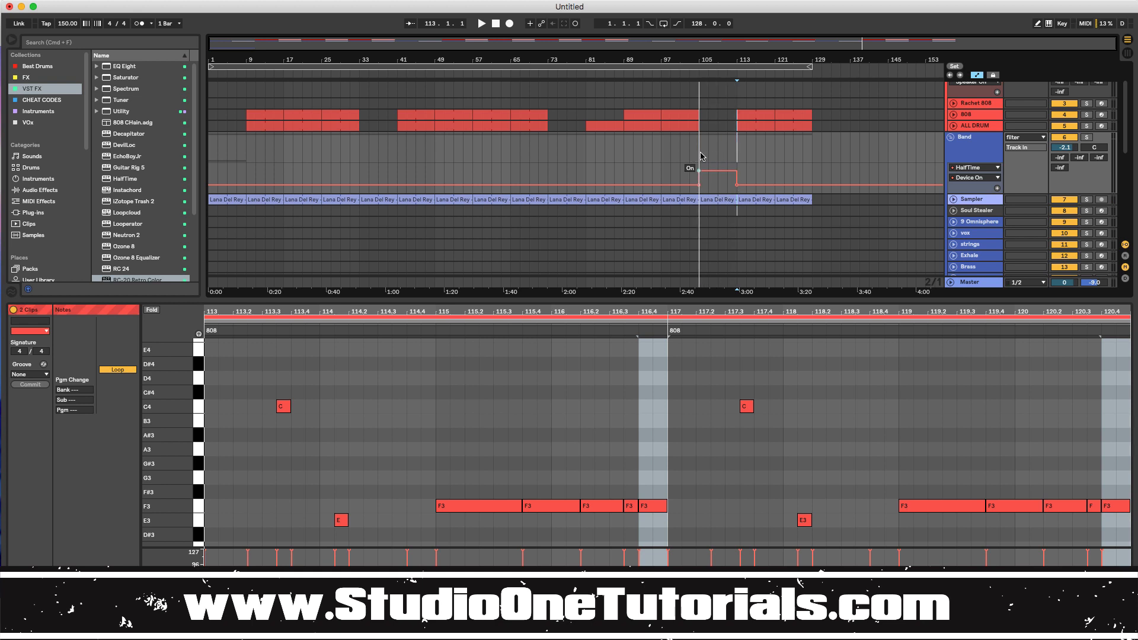
click(697, 76)
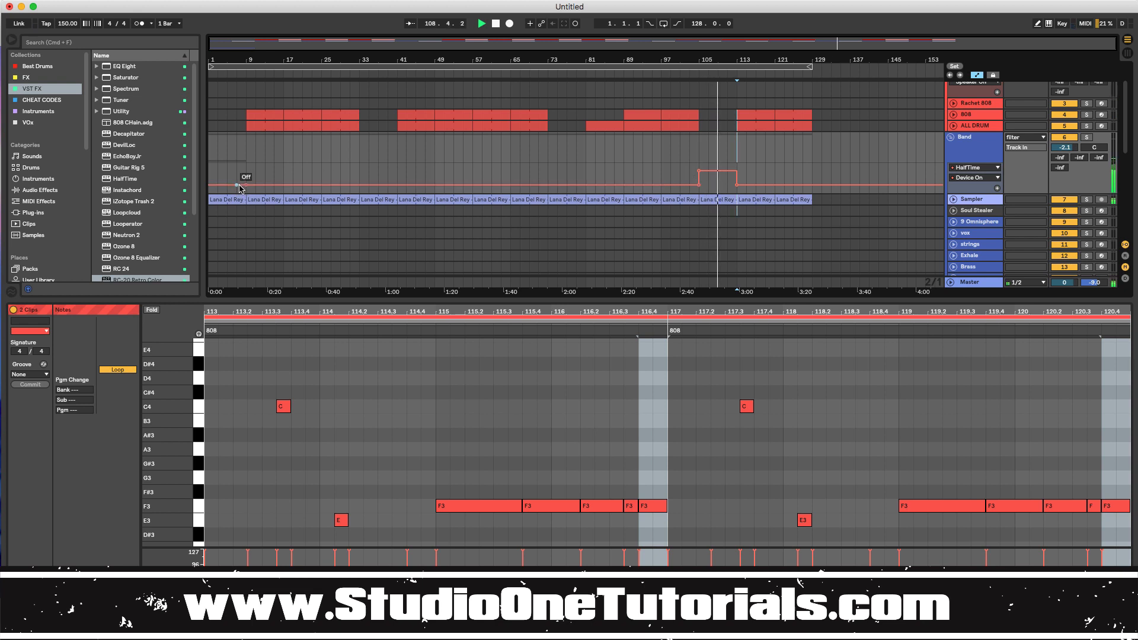
Step: Automate HalfTime on for bars 7 to 9 and bars 73 to 81 of the Band track, auditioning both passages
drag(241, 186, 241, 171)
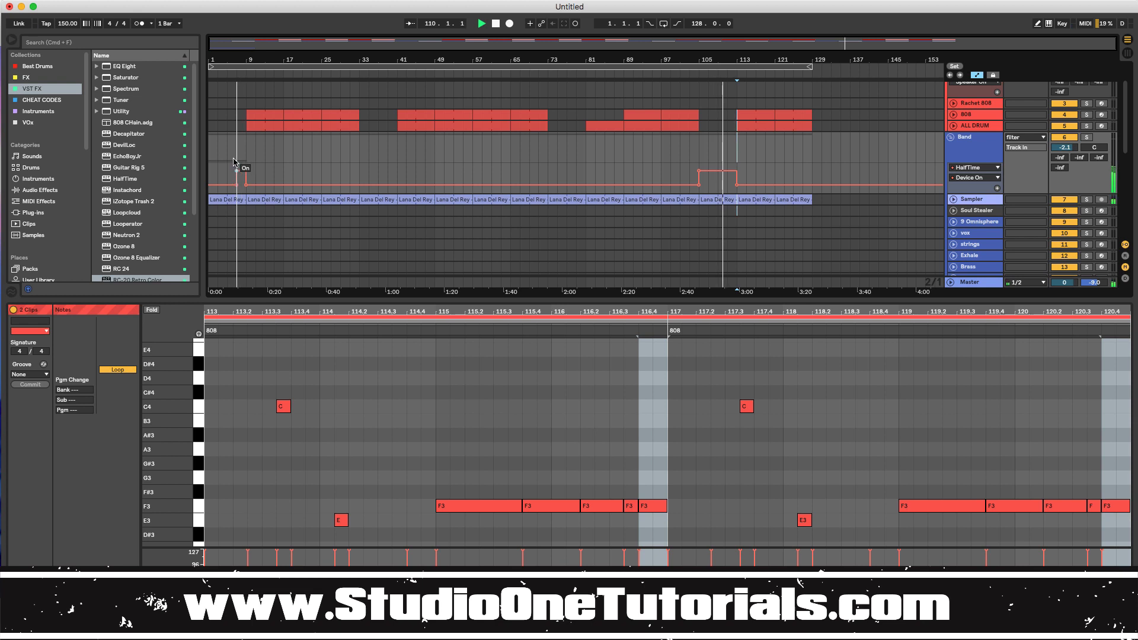
click(231, 75)
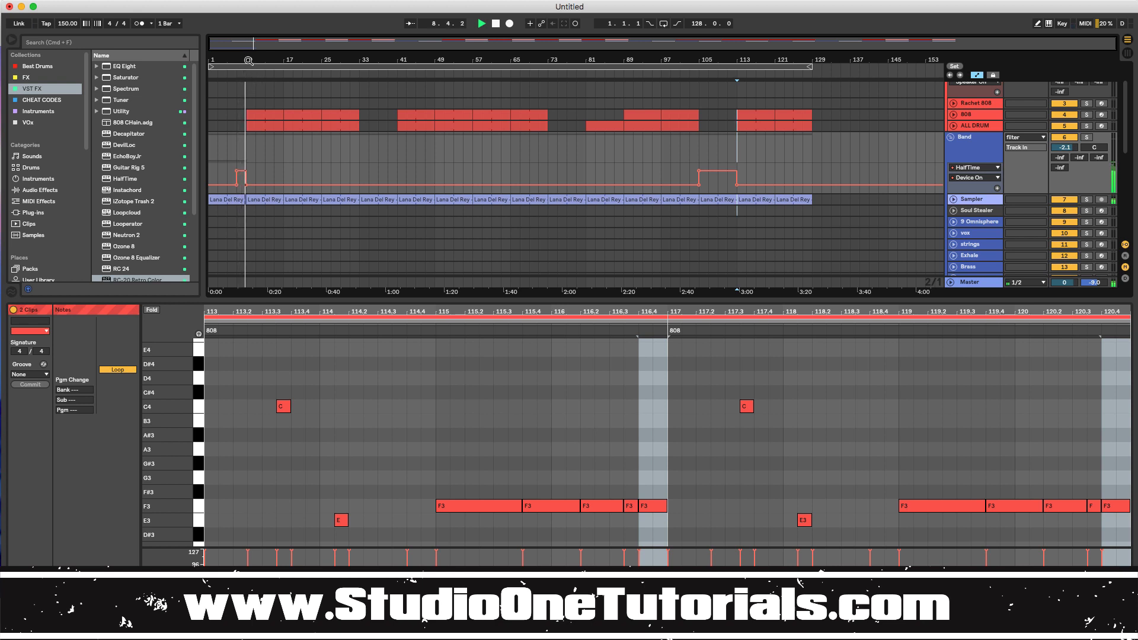
click(547, 184)
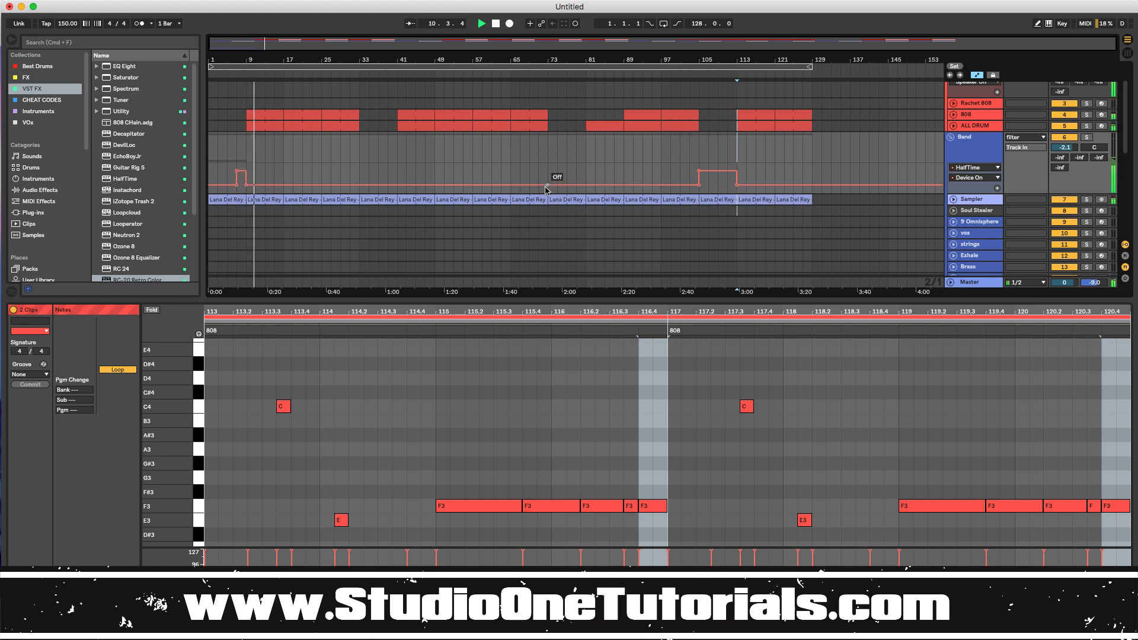
click(585, 186)
drag(575, 186, 540, 148)
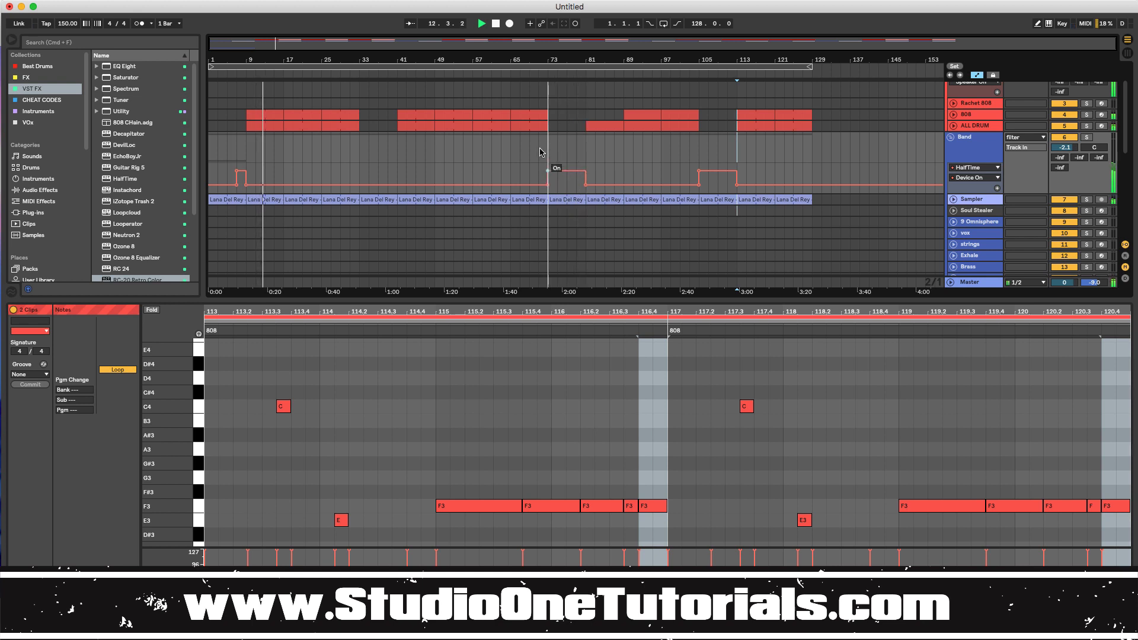
click(520, 74)
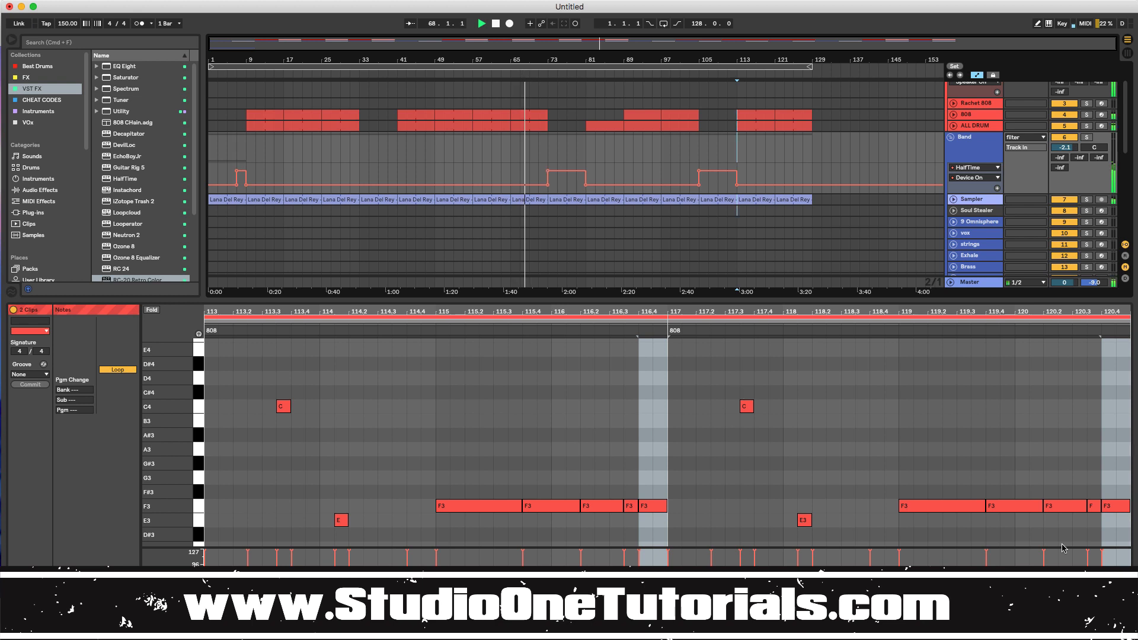
Step: Limit the Band track's HalfTime effect to the band from 82.8 Hz to 1.60 kHz and close its window
click(970, 154)
click(1067, 632)
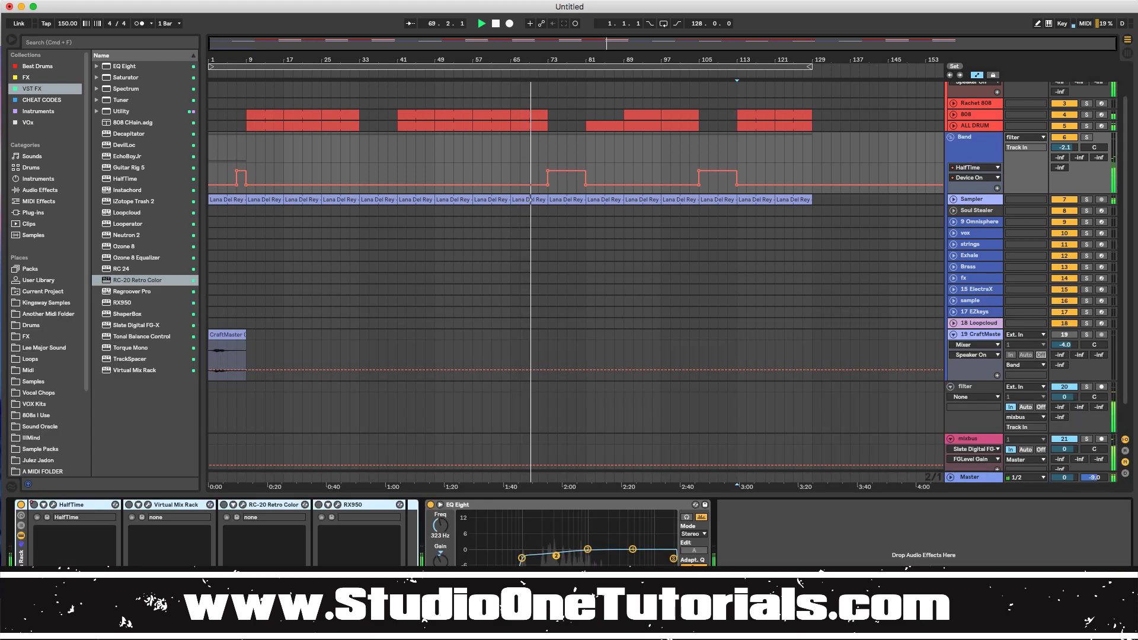
click(53, 505)
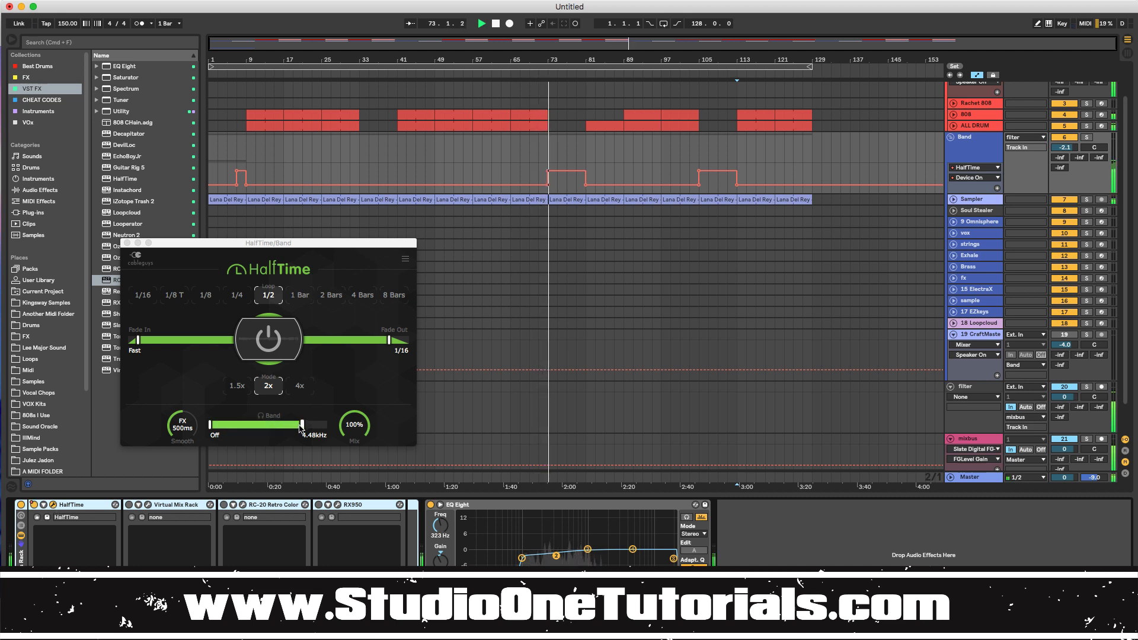
drag(301, 430, 283, 430)
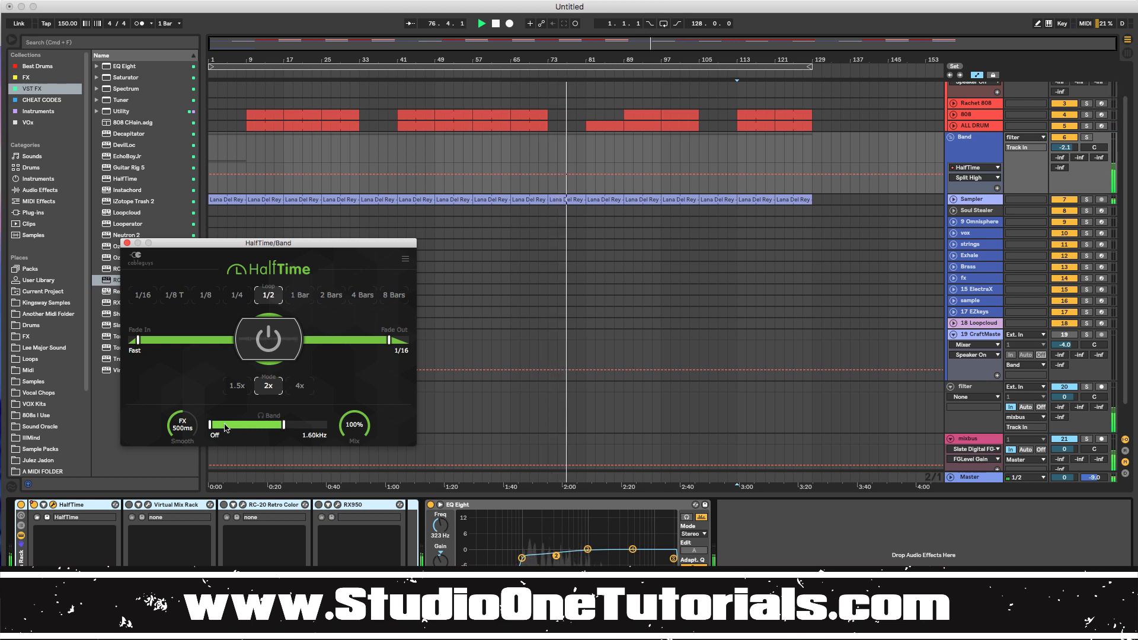
drag(210, 425, 231, 425)
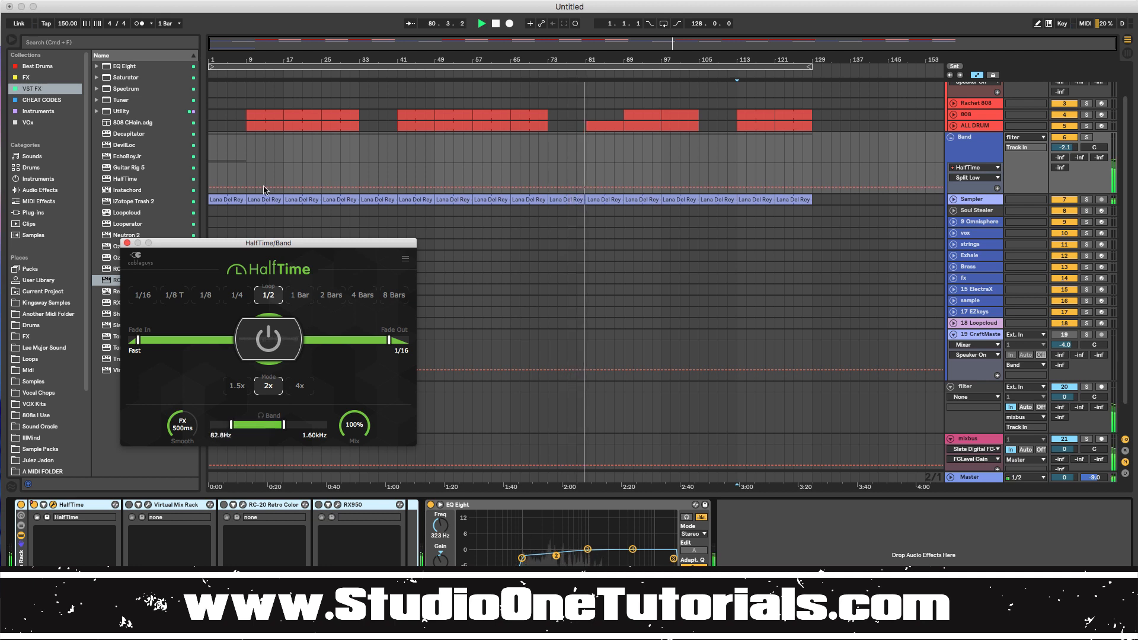
click(126, 244)
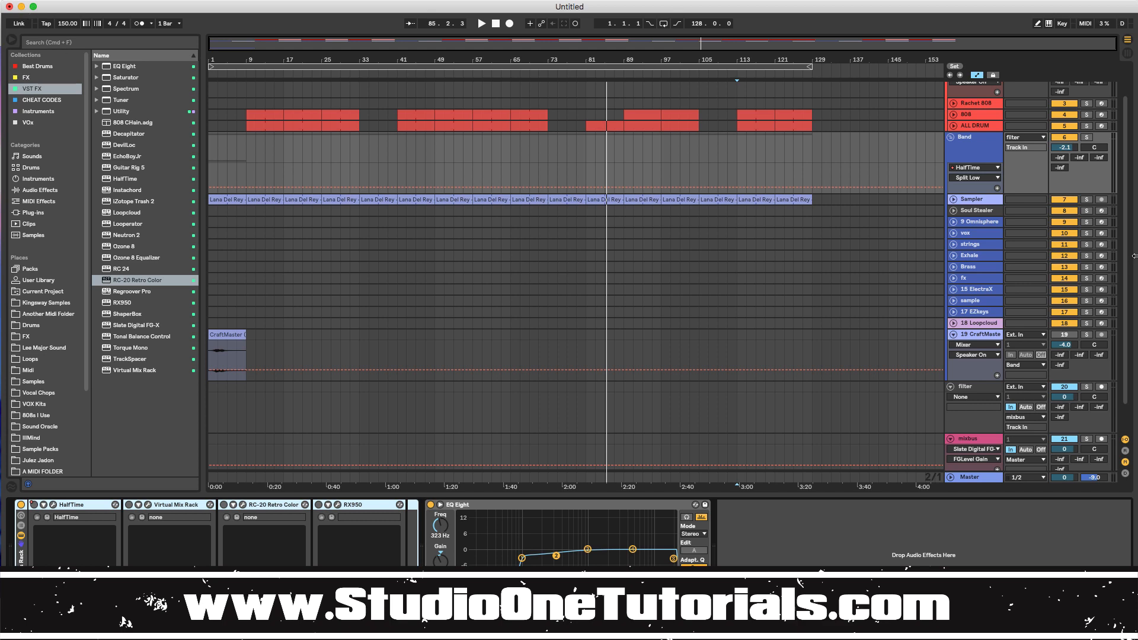
Step: Open the Top Off 130 set of Arrangement Arsenal 2 Live 10 from the desktop and widen its window
drag(1134, 255, 953, 279)
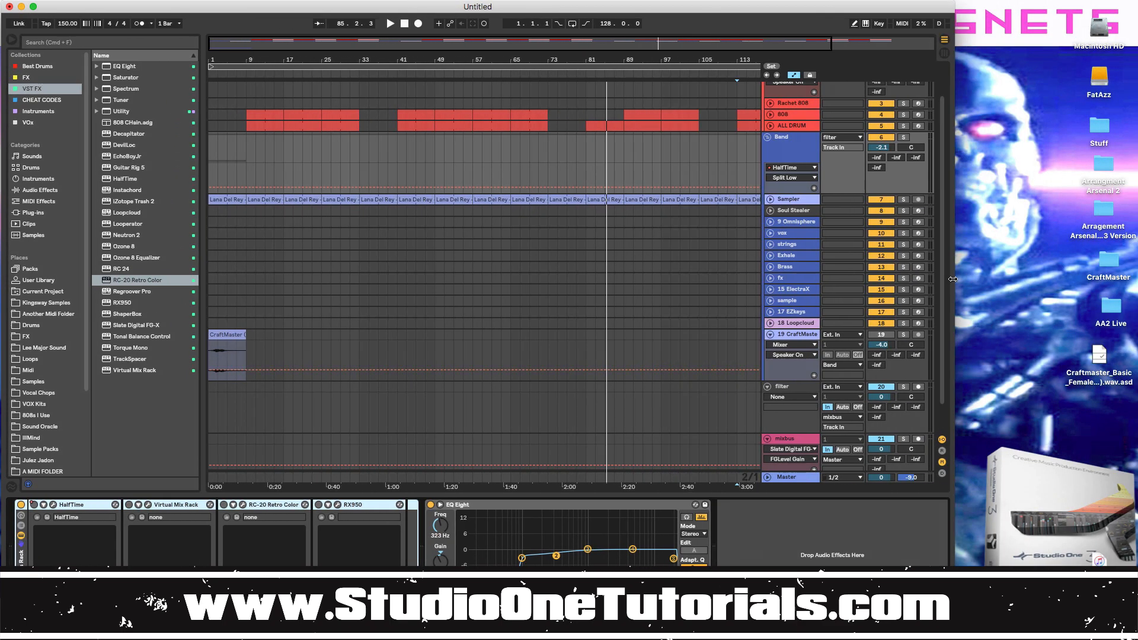
double_click(1104, 220)
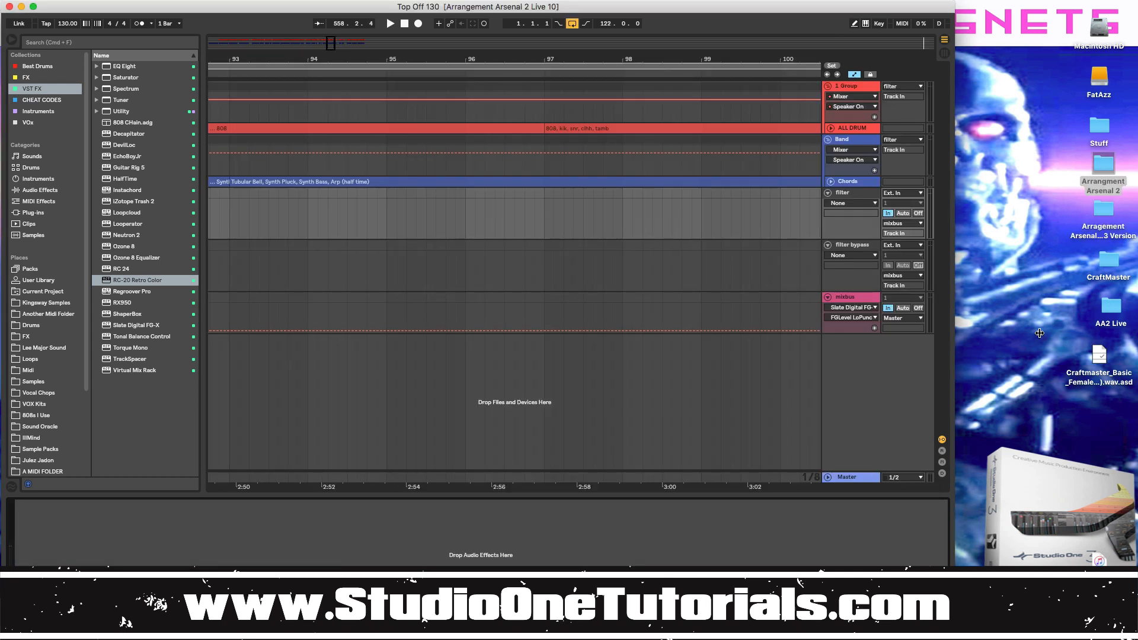
double_click(954, 308)
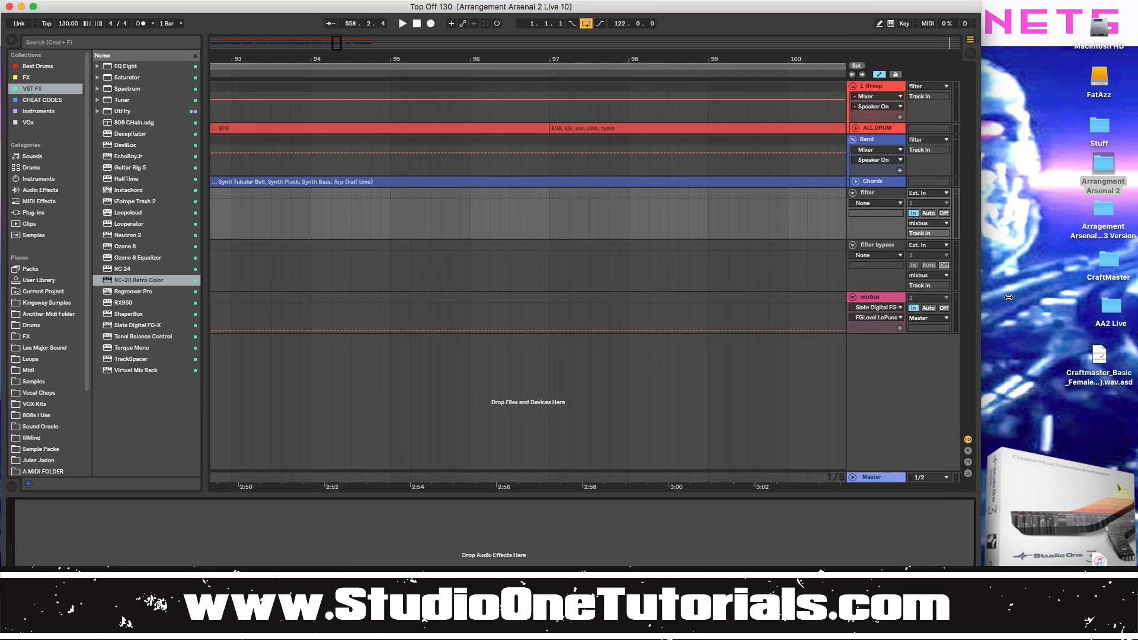
Step: Examine the overall Top Off 130 arrangement with the Chords and ALL DRUM tracks unfolded and the ALL DRUM devices shown
drag(289, 75, 550, 2)
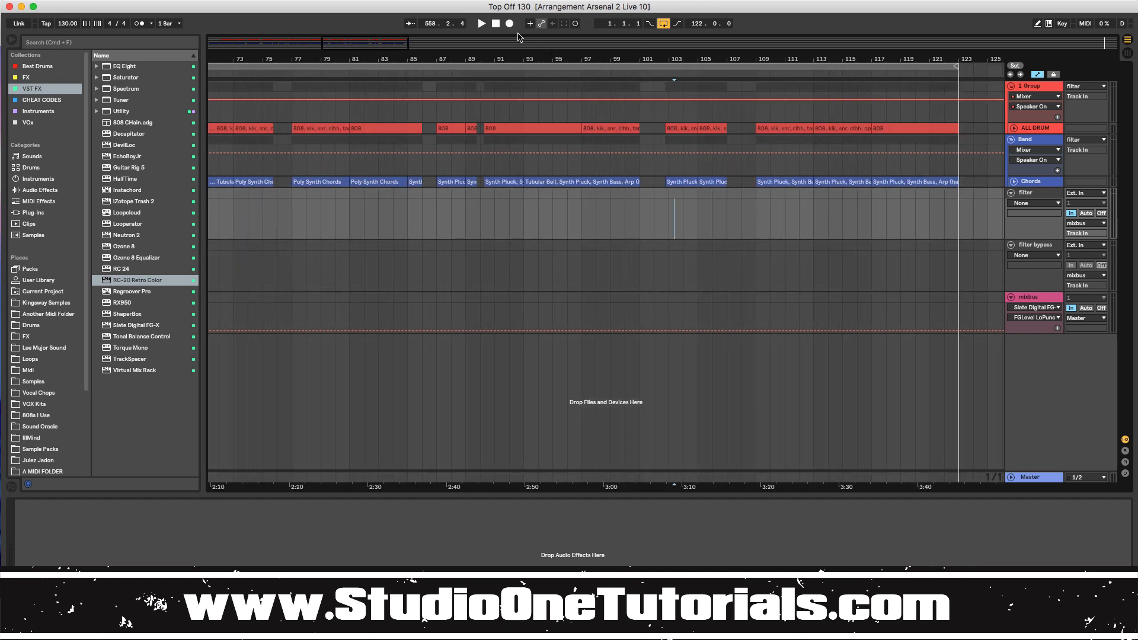
drag(514, 54, 583, 6)
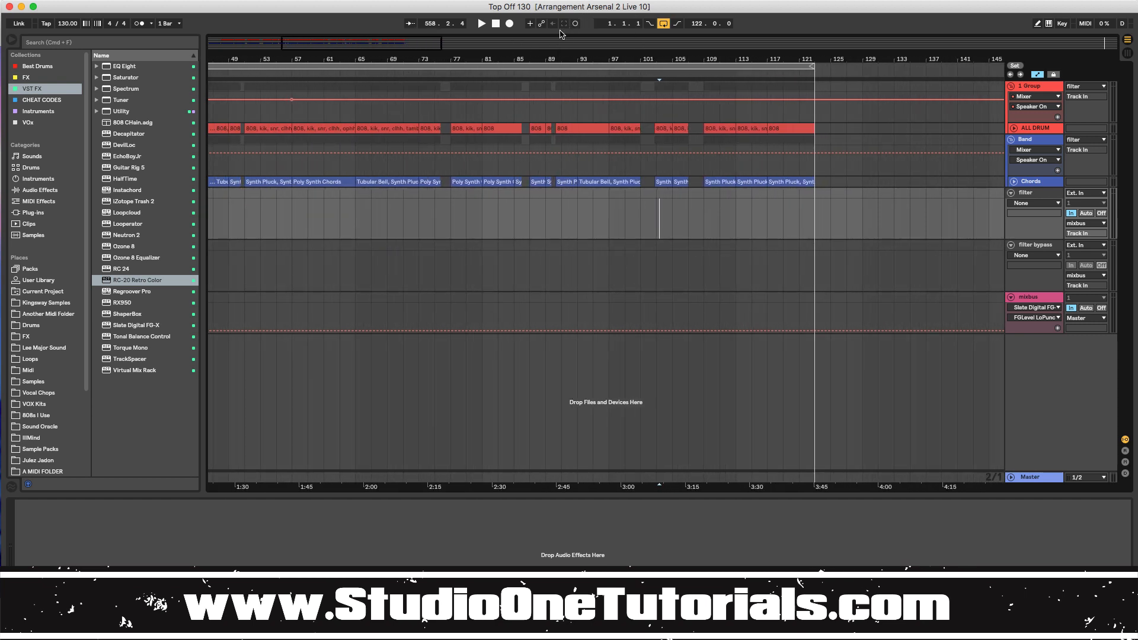
drag(548, 58, 652, 7)
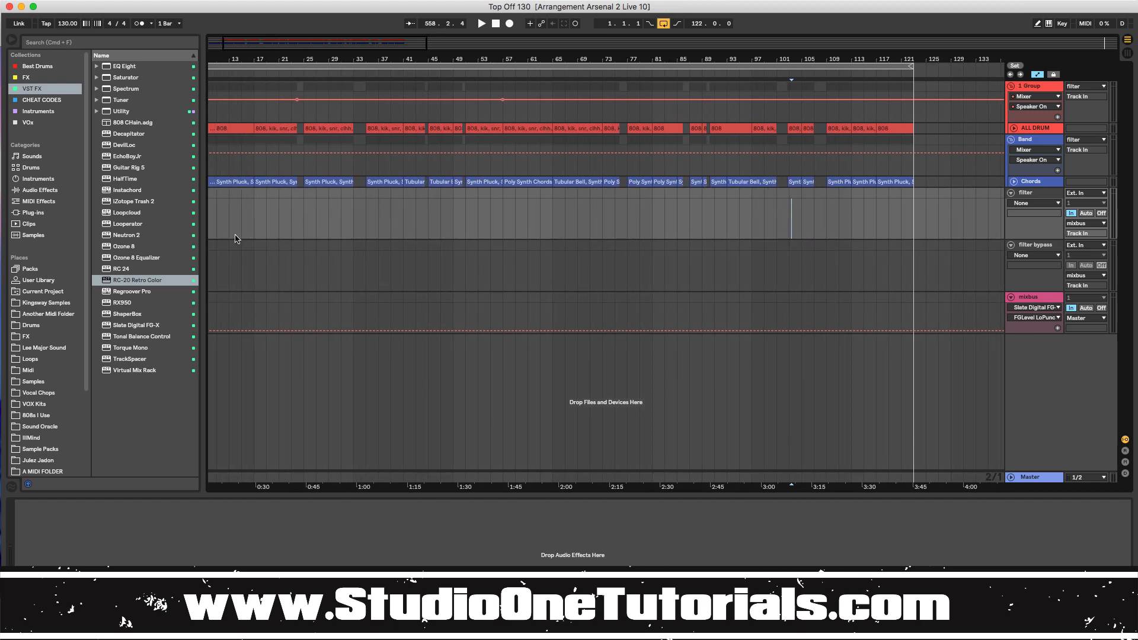
click(1014, 181)
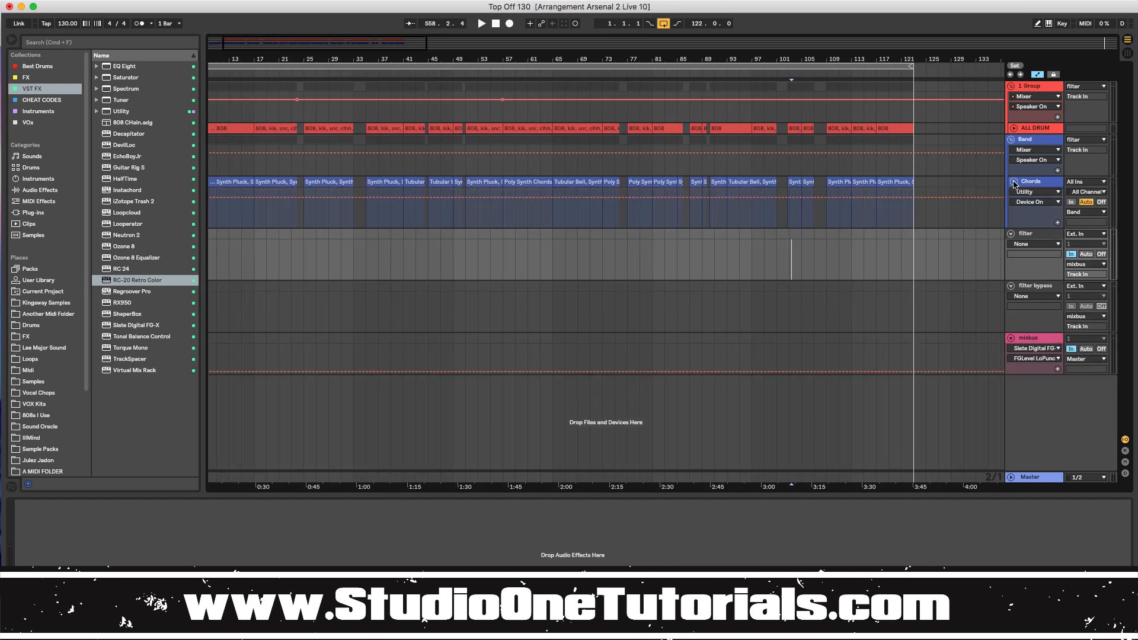
click(1015, 128)
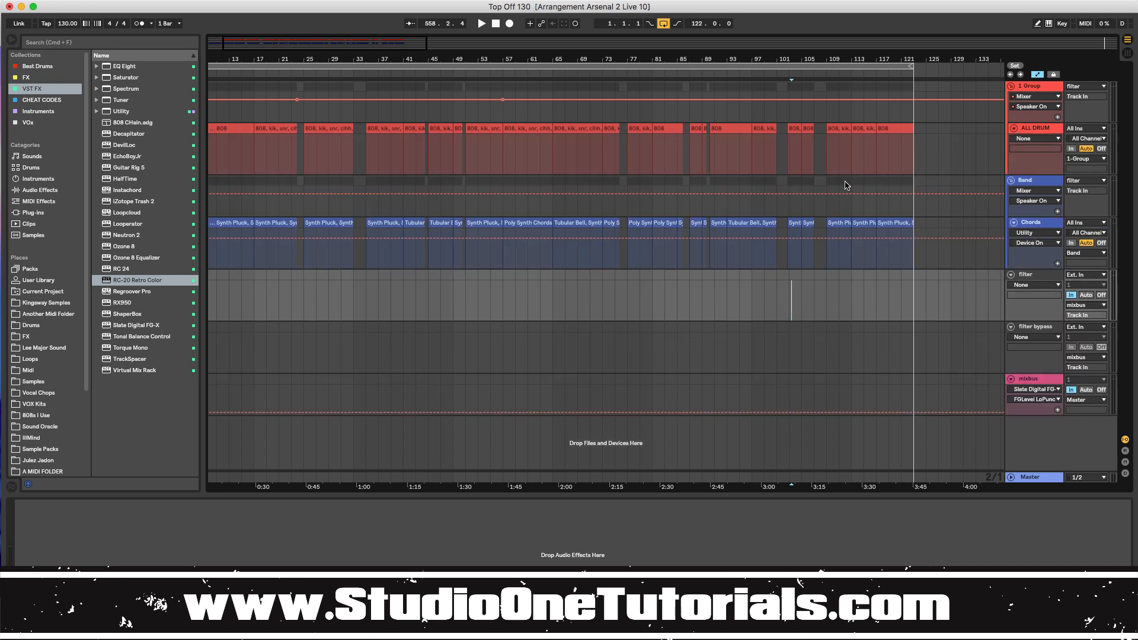
click(1047, 130)
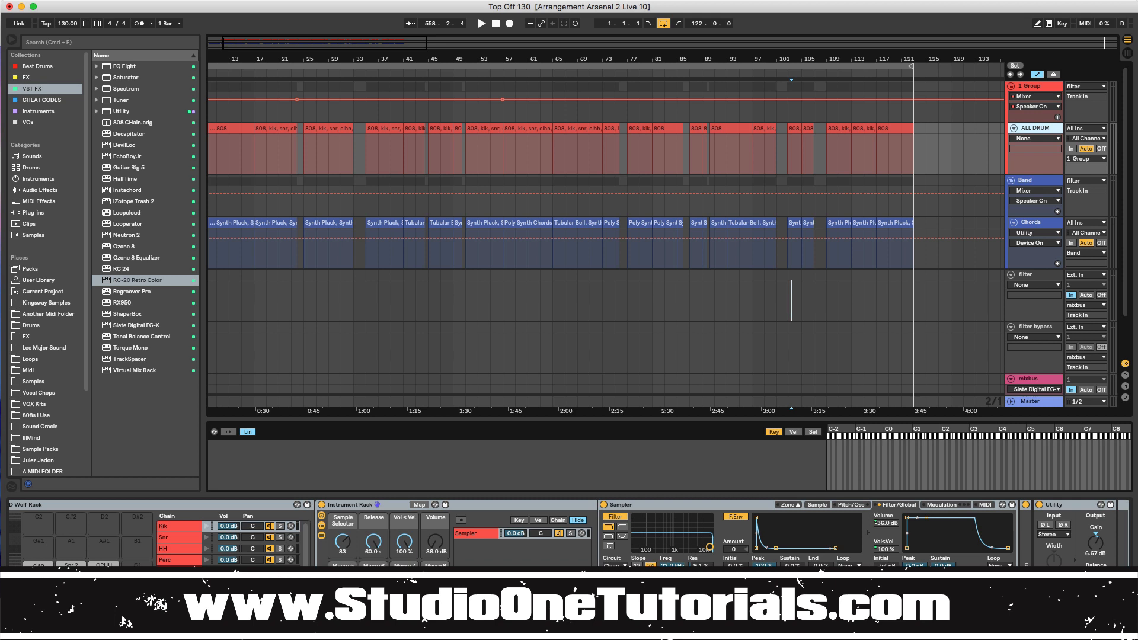
Step: Select the third pad in the lowest visible row of the D Wolf Rack and show its Sample Selector automation on the ALL DRUM track
click(104, 568)
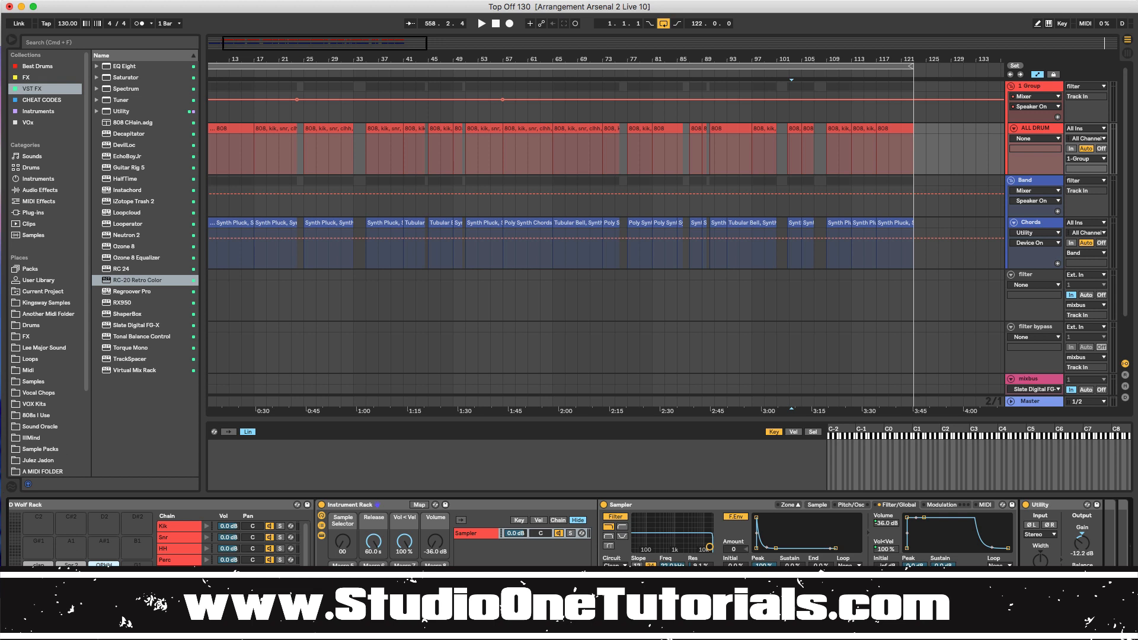
click(343, 541)
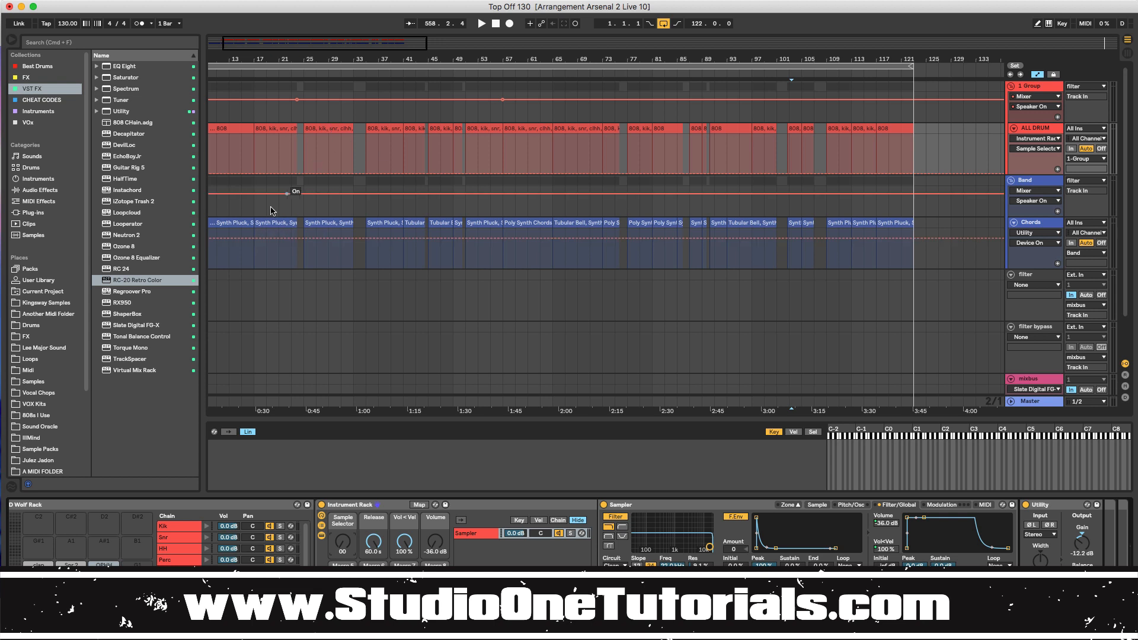
Step: Examine the instrument labels and gaps of the ALL DRUM and Chords clips section by section through the song, ending with the whole arrangement
mouse_move(307, 59)
mouse_down()
mouse_move(470, 196)
mouse_move(463, 222)
mouse_up()
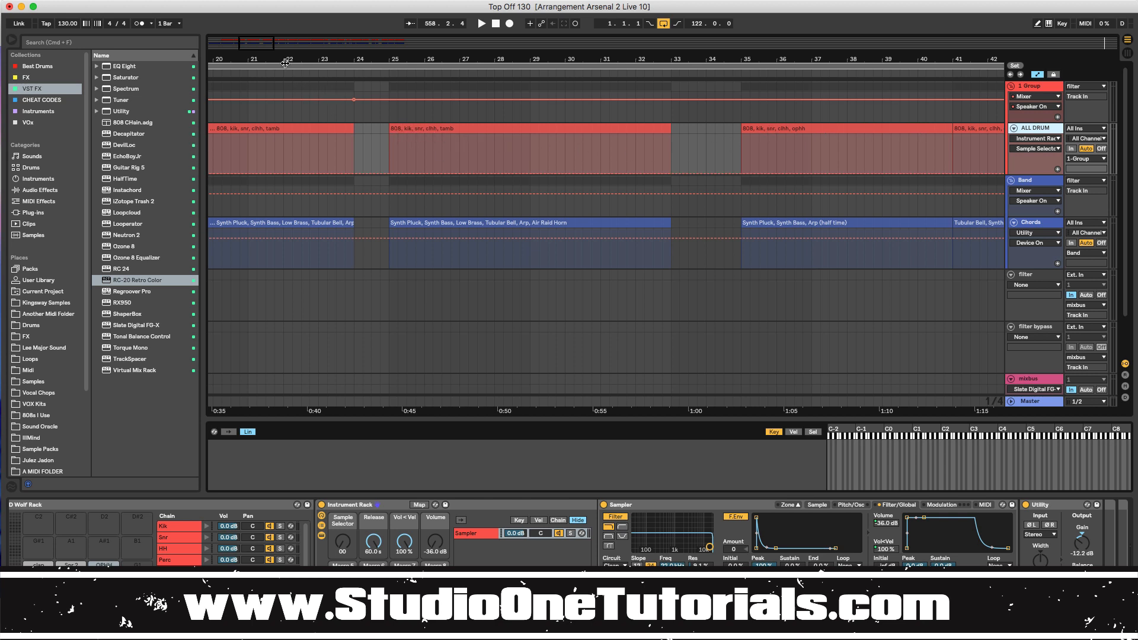
mouse_move(285, 63)
mouse_down()
mouse_move(539, 74)
mouse_move(833, 12)
mouse_move(590, 7)
mouse_up()
drag(816, 59, 735, 59)
drag(900, 58, 409, 3)
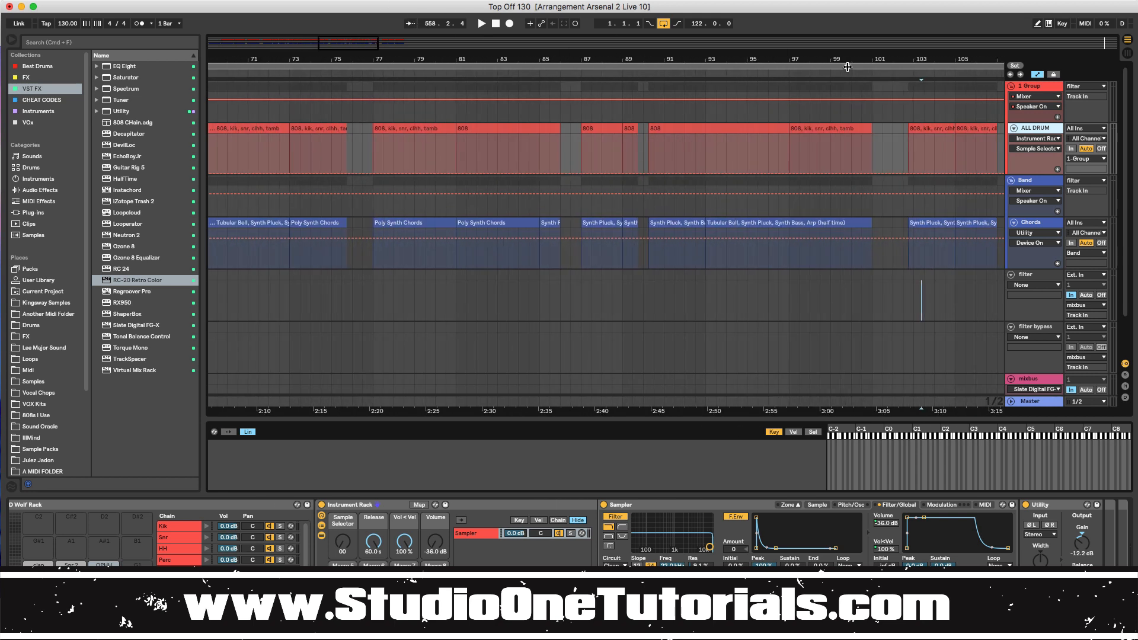
mouse_move(862, 59)
mouse_down()
mouse_move(544, 60)
mouse_move(403, 110)
mouse_move(364, 99)
mouse_up()
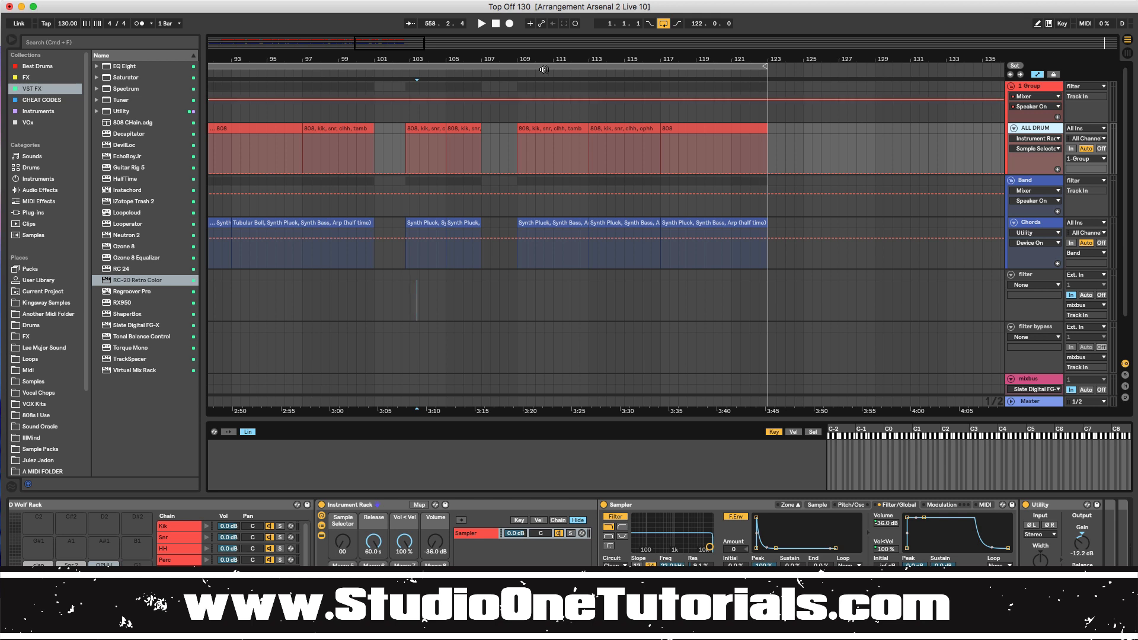
drag(413, 60, 496, 55)
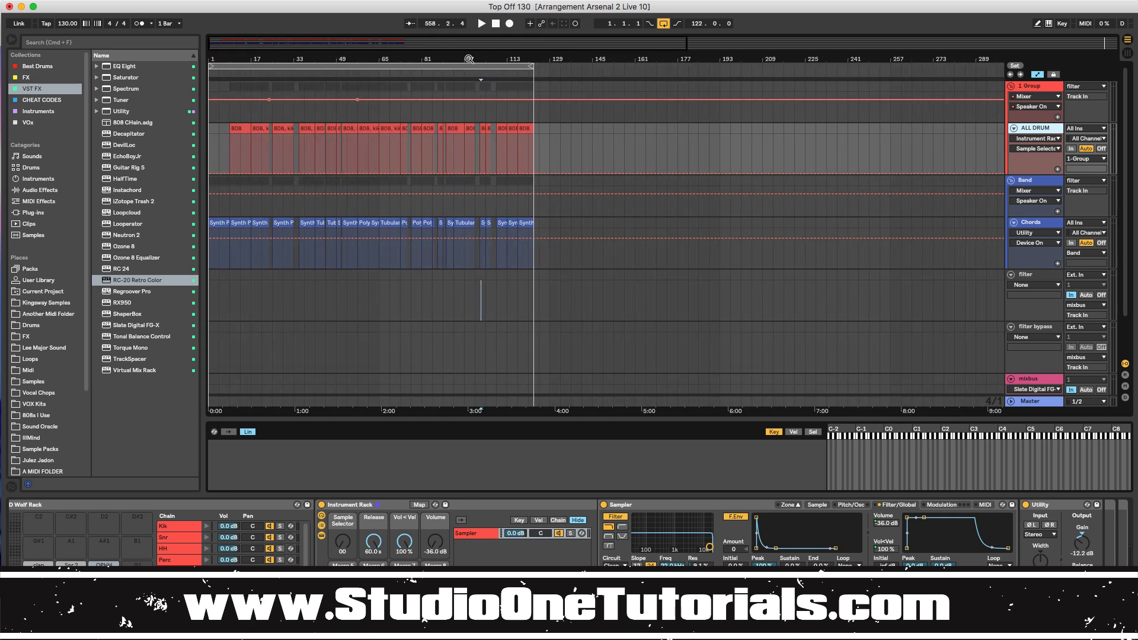